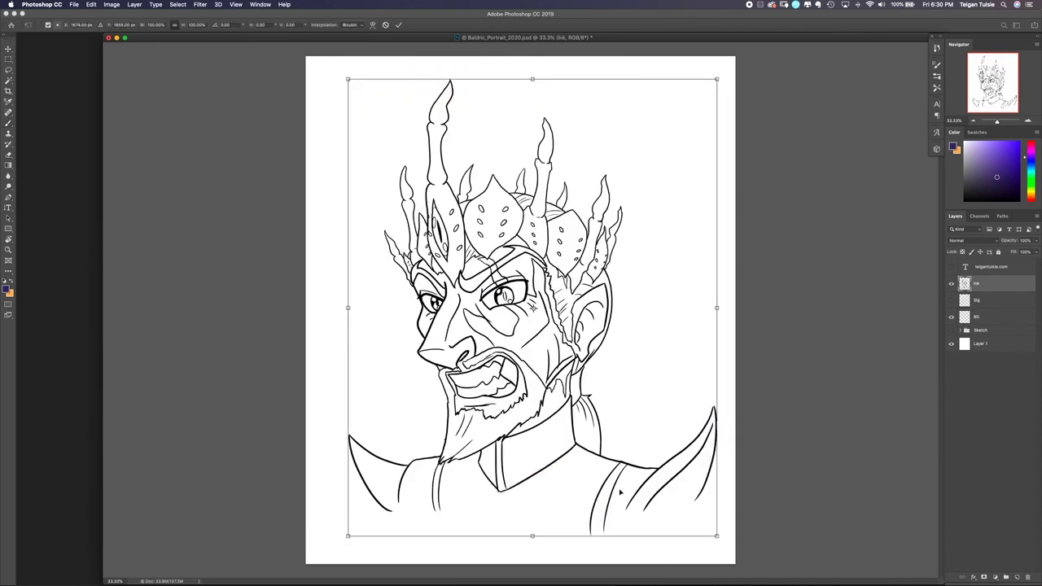
- Scale the Ink line art down to 91% and shift it slightly lower on the page
drag(532, 536, 535, 483)
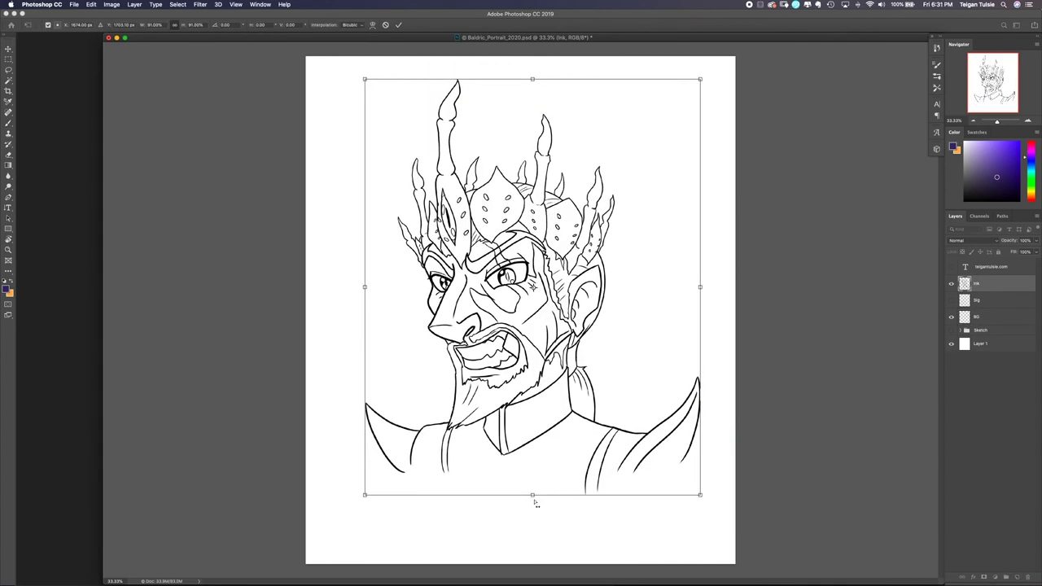
drag(705, 463, 705, 493)
key(Return)
- Paint a soft, cloudy purple backdrop behind the whole figure on the BG layer, varying it with lighter purple
click(993, 317)
mouse_move(366, 488)
mouse_down()
mouse_move(407, 163)
mouse_move(570, 122)
mouse_move(692, 529)
mouse_up()
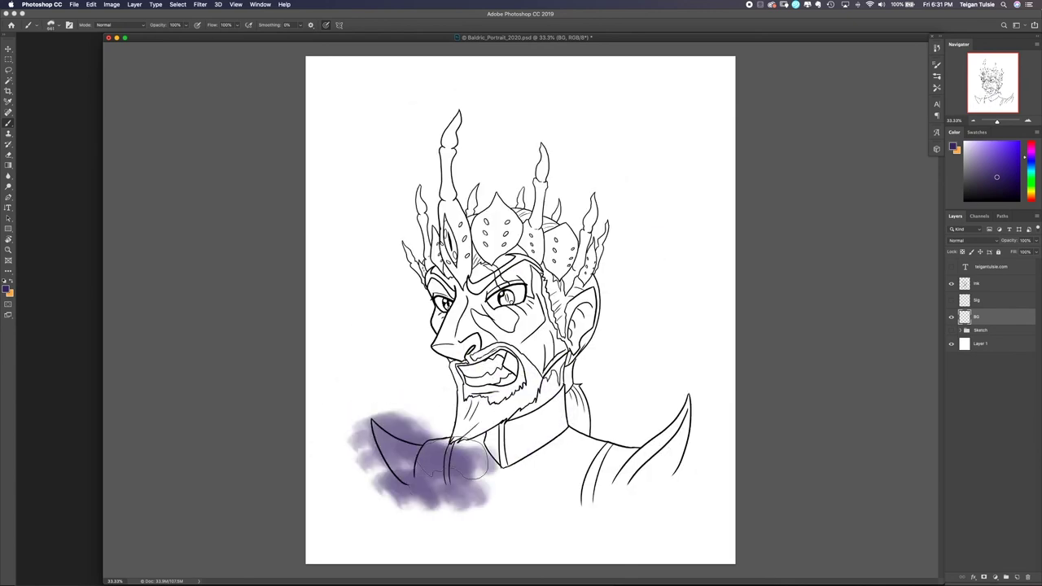
mouse_move(407, 472)
mouse_down()
mouse_move(456, 122)
mouse_move(635, 269)
mouse_move(419, 403)
mouse_move(676, 505)
mouse_move(342, 456)
mouse_up()
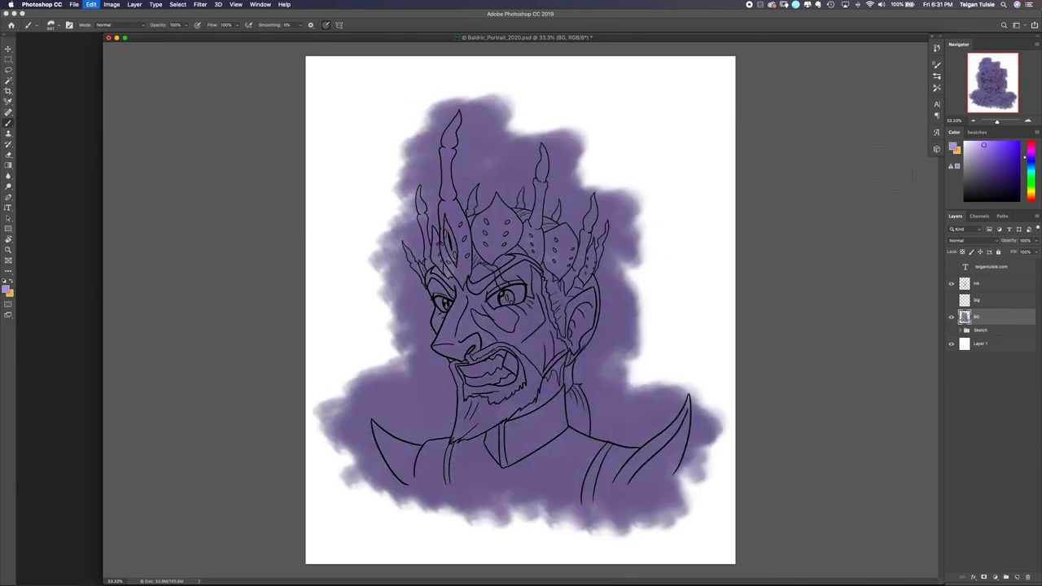
mouse_move(423, 244)
mouse_down()
mouse_move(456, 147)
mouse_move(635, 268)
mouse_move(407, 366)
mouse_move(660, 456)
mouse_move(504, 521)
mouse_move(692, 521)
mouse_move(424, 423)
mouse_up()
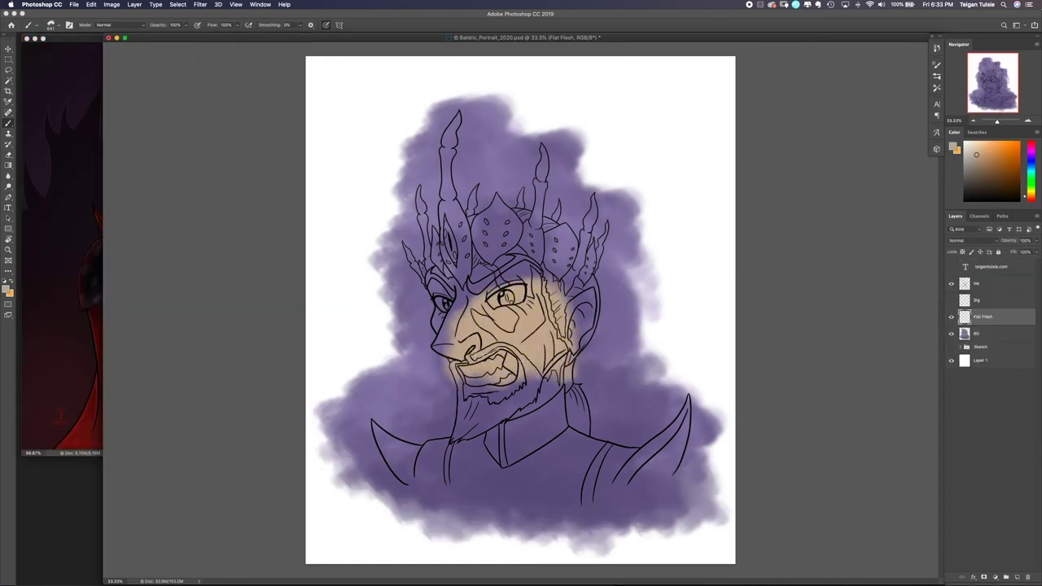
- Undo the tan test stroke, select around the figure on the Ink layer, and fill the figure with tan on the Flat Flesh layer
key(super+z)
click(993, 285)
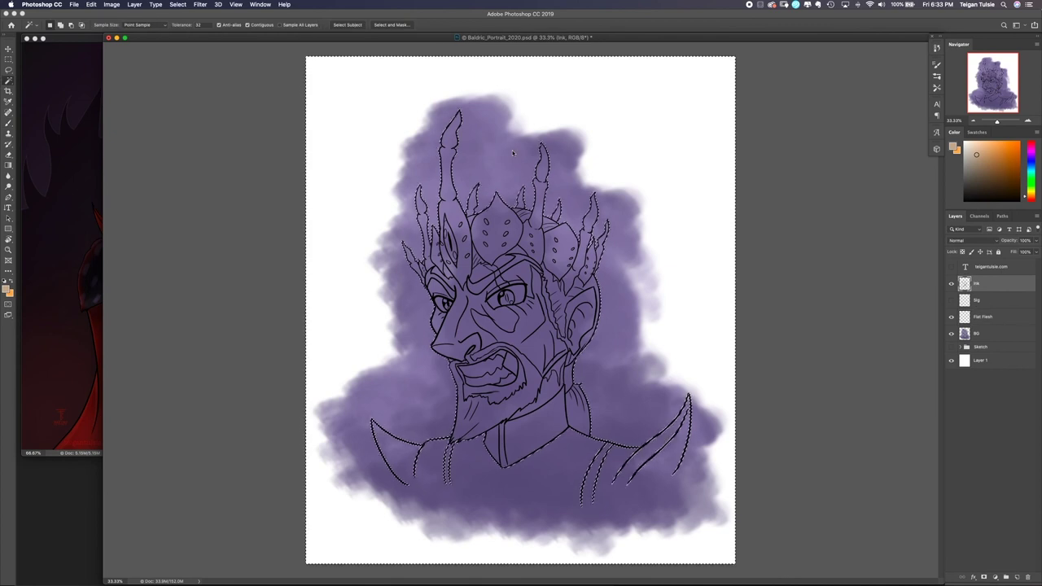
key(w)
click(996, 317)
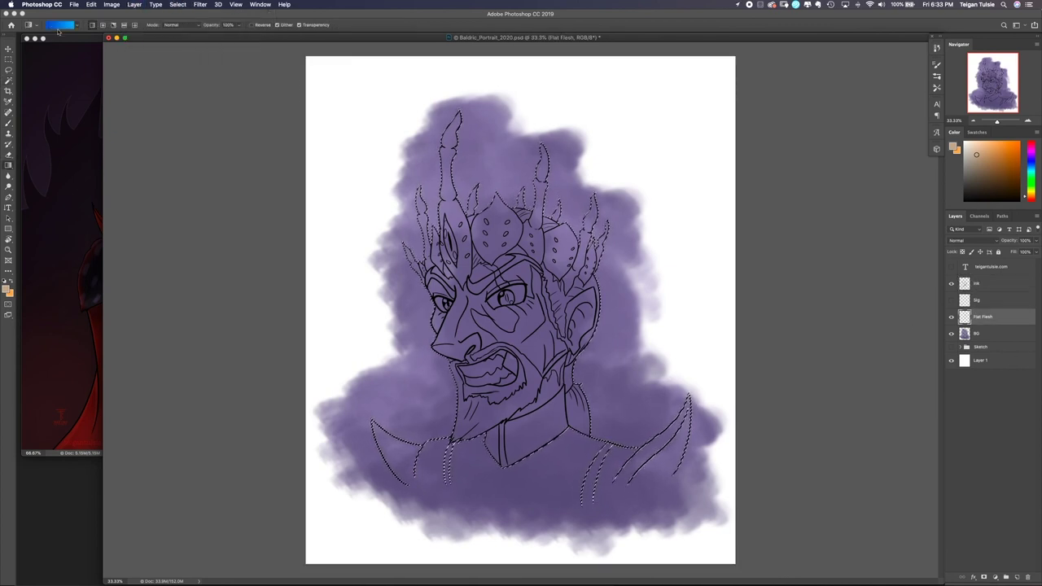
key(g)
click(582, 387)
key(super+d)
key(super+equal)
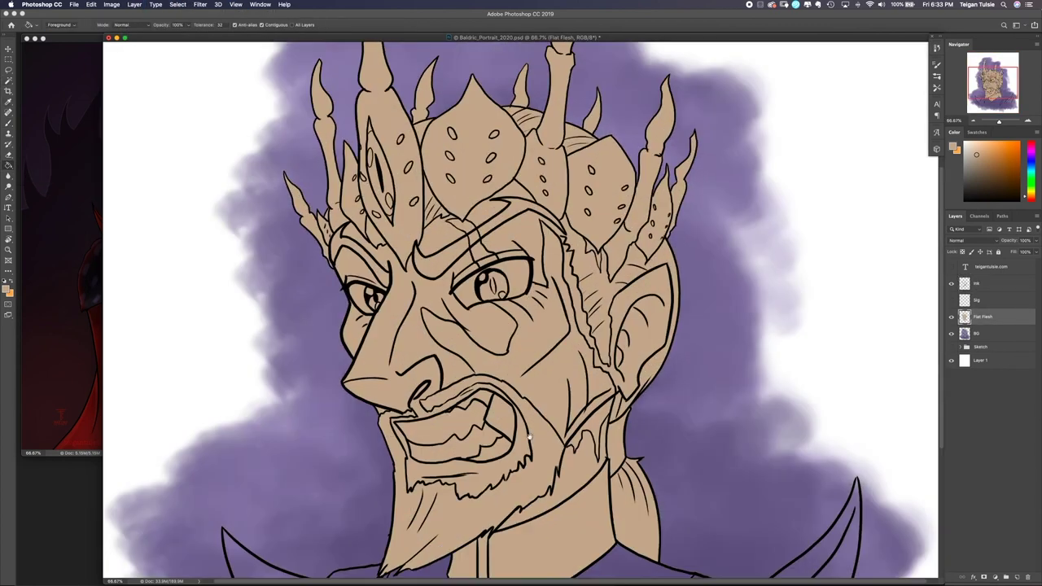
- Paint tan inside the figure's left shoulder spike and across the unfilled chest on the Flat Flesh layer
scroll(410, 367, down, 5)
key(b)
key(super+equal)
drag(281, 356, 244, 245)
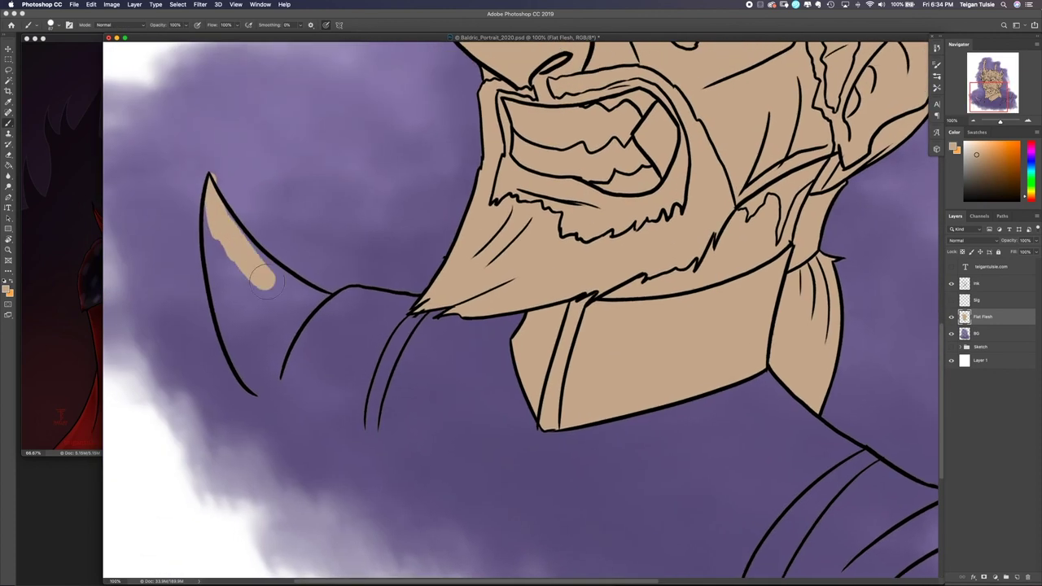
mouse_move(211, 200)
mouse_down()
mouse_move(236, 339)
mouse_move(414, 315)
mouse_move(420, 385)
mouse_move(284, 395)
mouse_move(466, 435)
mouse_move(291, 371)
mouse_move(581, 546)
mouse_up()
scroll(581, 547, down, 5)
scroll(581, 546, right, 3)
mouse_move(488, 268)
mouse_down()
mouse_move(518, 382)
mouse_move(570, 325)
mouse_up()
- Paint the right shoulder spike and the adjoining shoulder area tan up to the ink lines
scroll(517, 383, up, 5)
drag(538, 114, 647, 289)
drag(541, 143, 554, 421)
drag(586, 196, 635, 350)
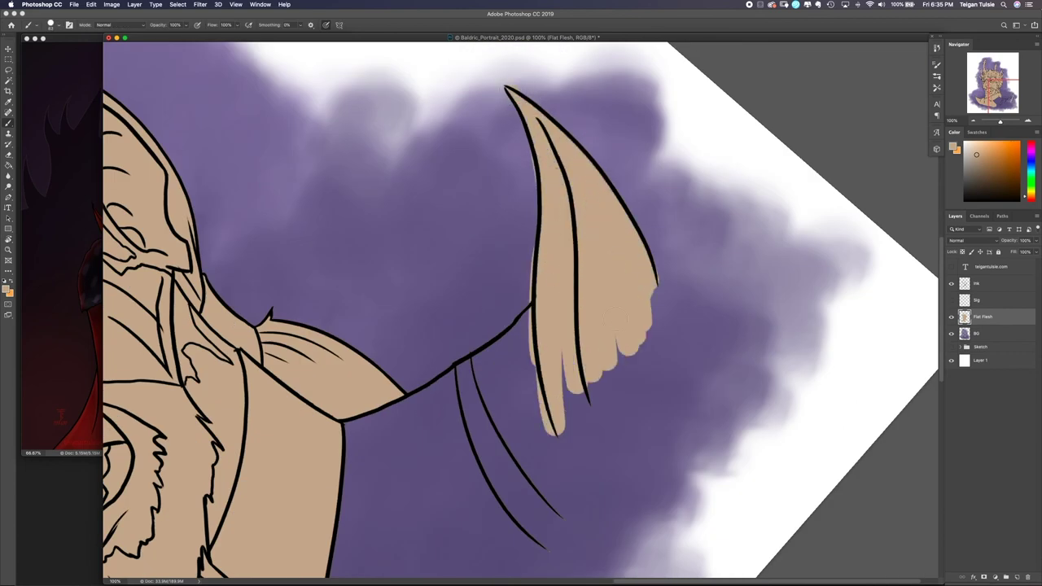
mouse_move(521, 366)
mouse_down()
mouse_move(513, 335)
mouse_move(350, 431)
mouse_up()
mouse_move(350, 488)
mouse_down()
mouse_move(521, 441)
mouse_move(624, 302)
mouse_move(570, 456)
mouse_up()
- Erase the tan overspill outside the ink lines along the neck, right shoulder and right spike
scroll(603, 432, down, 3)
scroll(570, 456, down, 5)
scroll(620, 230, up, 3)
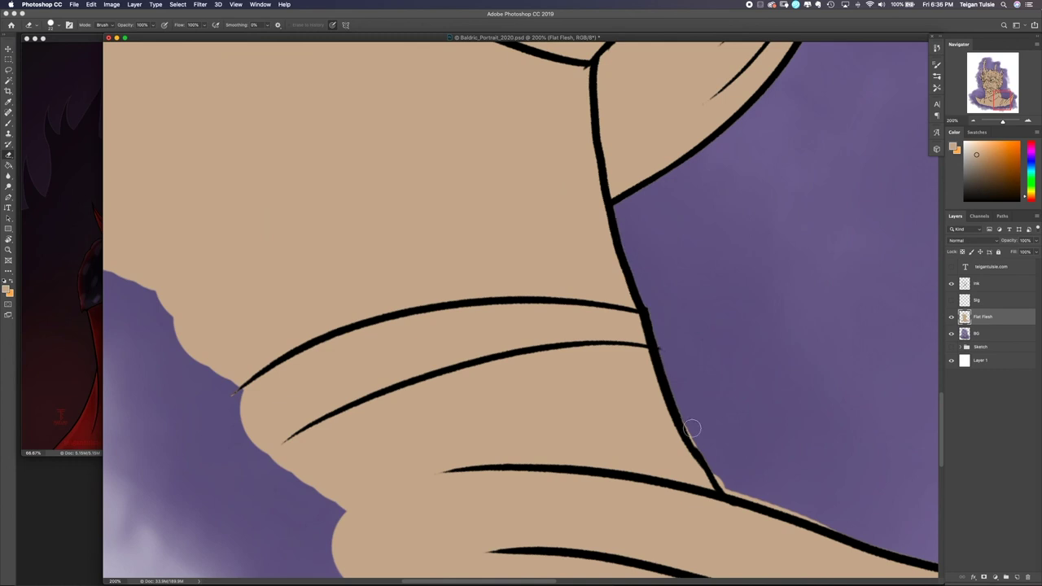
scroll(692, 427, up, 5)
scroll(832, 309, up, 5)
scroll(695, 281, up, 3)
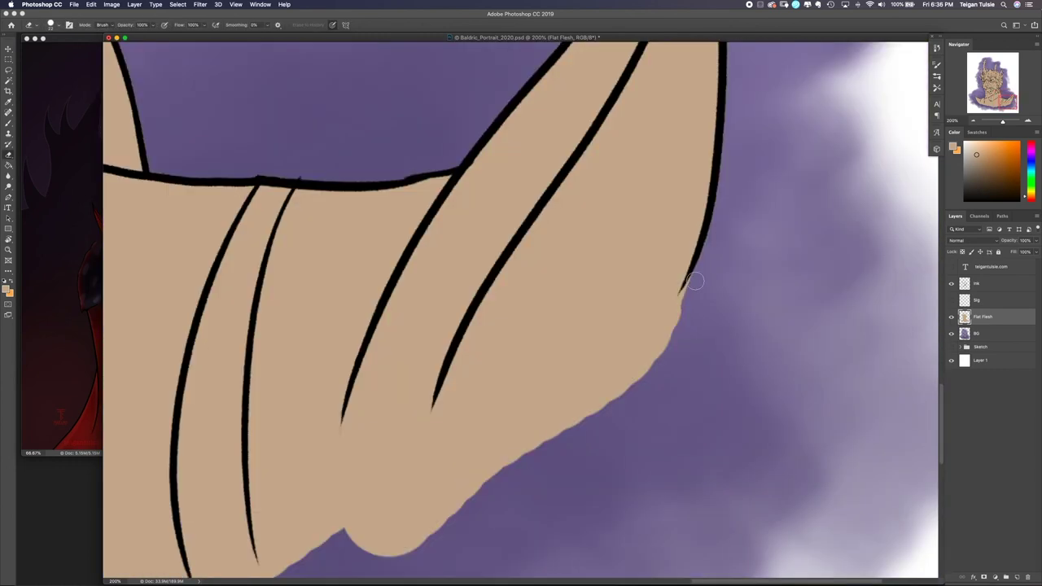
scroll(695, 281, down, 5)
scroll(355, 387, up, 5)
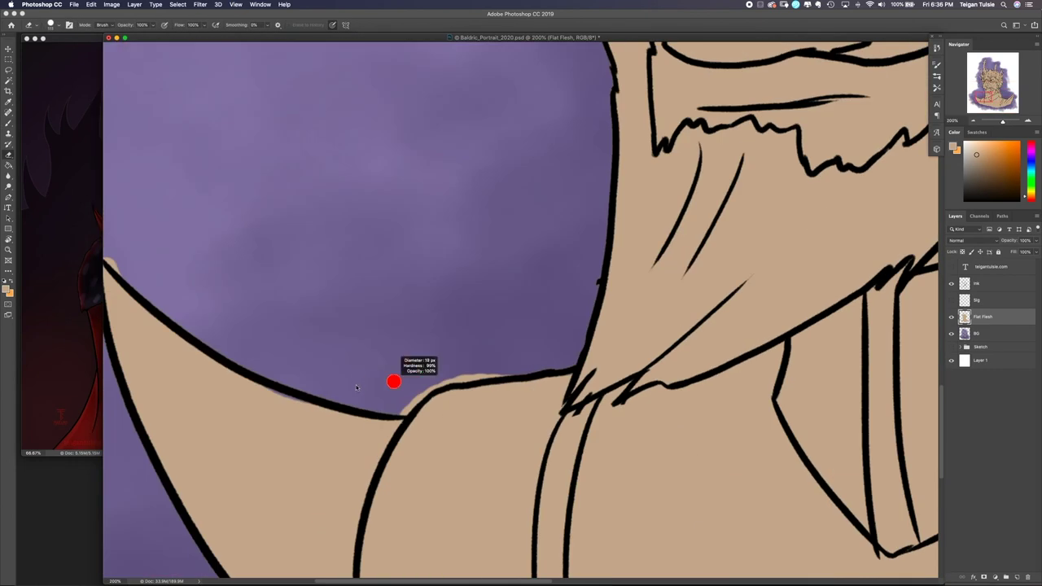
- Erase the tan overspill around the left shoulder spike and the stray ink nub on the beard's outline
drag(603, 240, 776, 189)
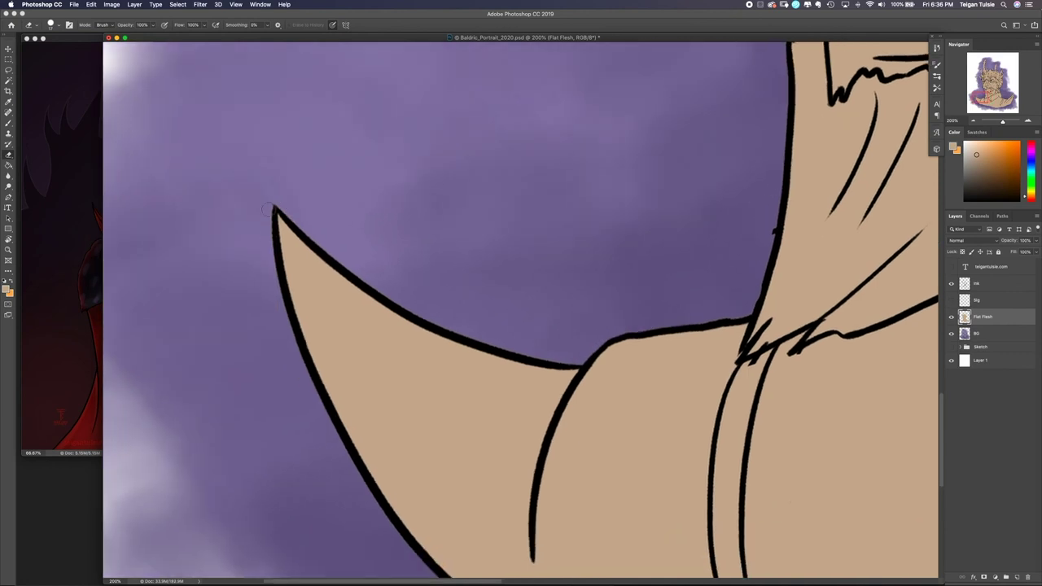
scroll(350, 461, down, 3)
scroll(640, 353, up, 3)
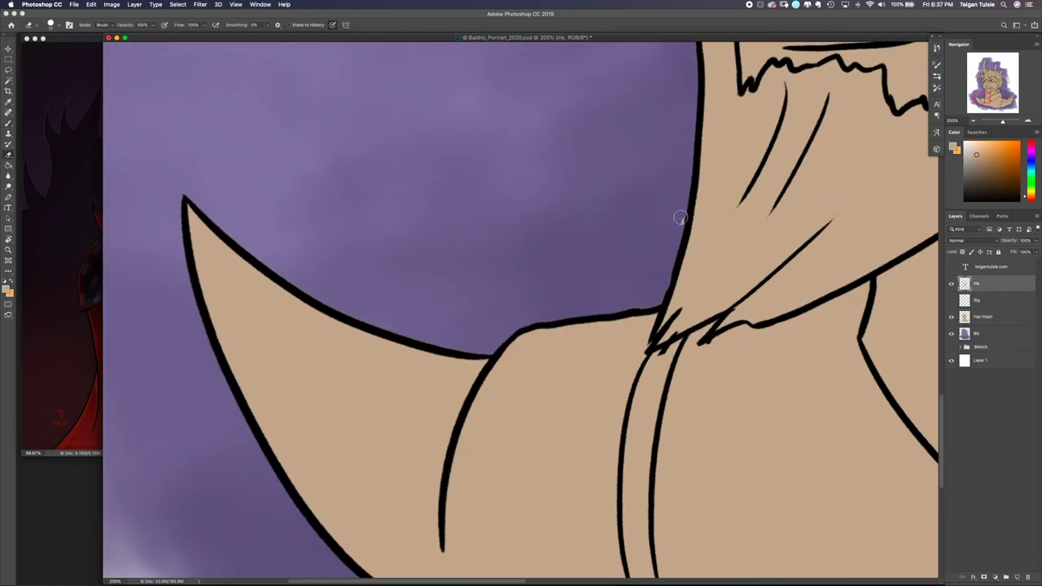
scroll(575, 157, up, 5)
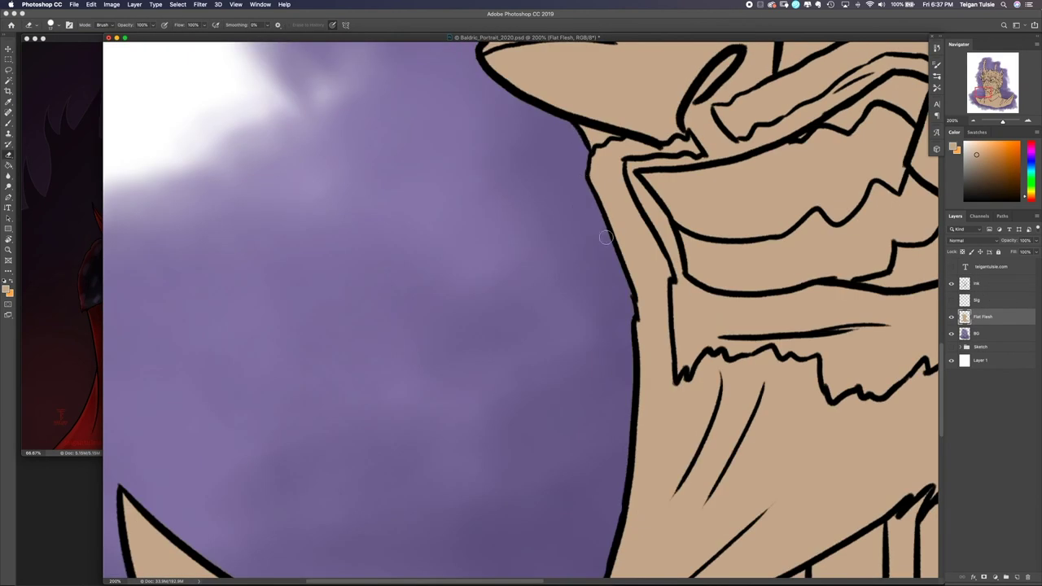
- Clean up the Flat Flesh edges along the face profile and around the crown
key(super+minus)
scroll(521, 262, up, 4)
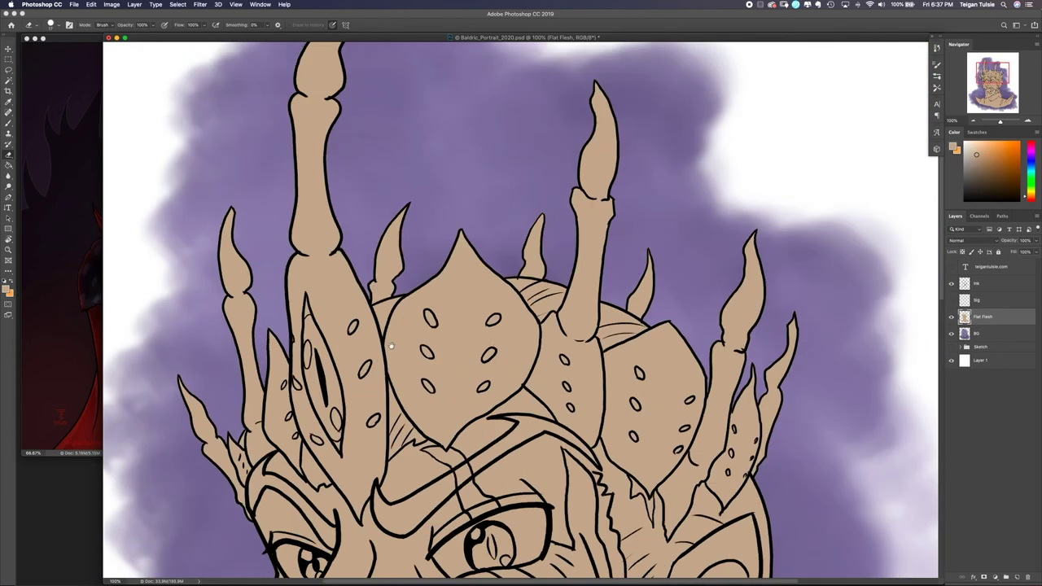
key(super+plus)
key(super+plus)
key(super+minus)
key(super+minus)
key(super+minus)
key(super+minus)
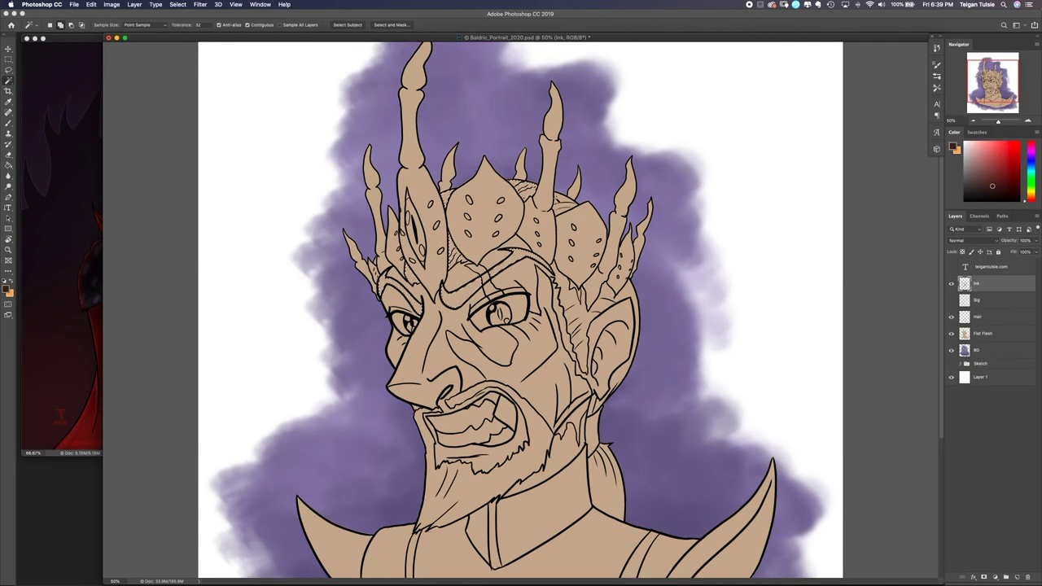
- Select the hair and eyebrow areas from the ink, expand the selection, and fill it dark brown on the Hair layer
key(super+plus)
key(super+plus)
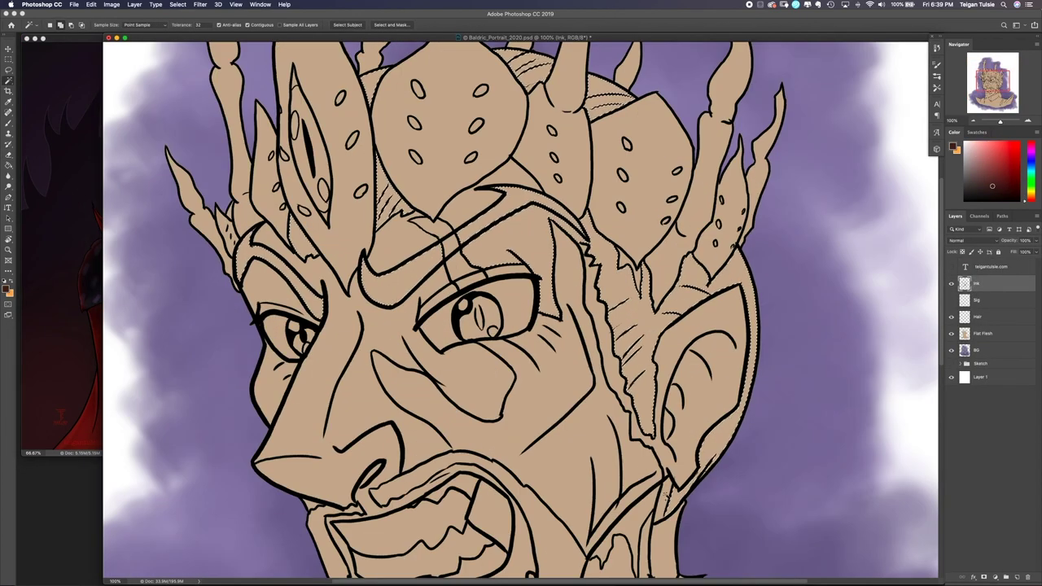
scroll(710, 484, down, 5)
click(178, 5)
click(293, 122)
key(Return)
click(976, 316)
key(alt+BackSpace)
key(super+d)
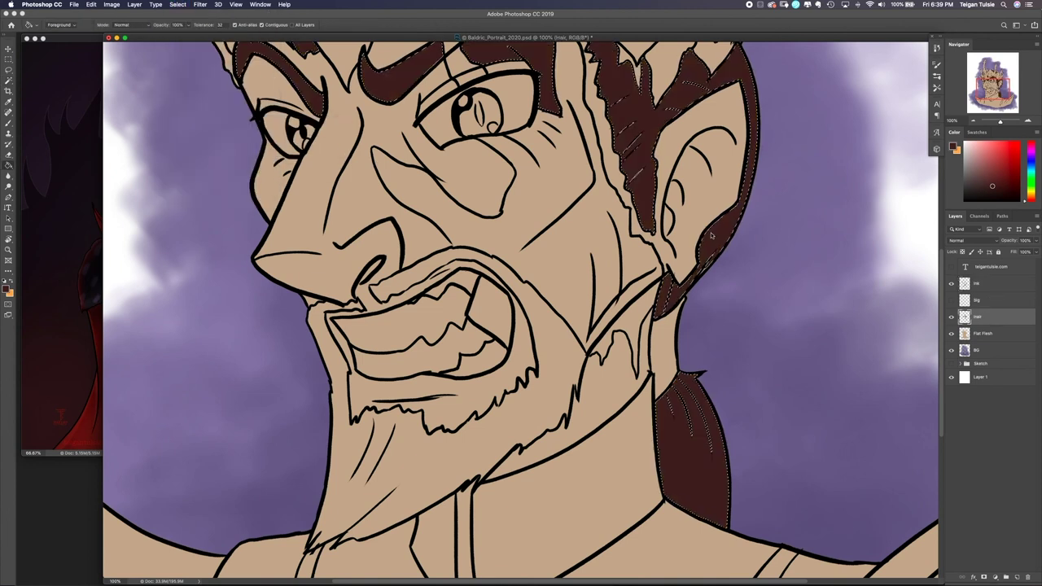
- Erase the dark brown fill from the upper eyelid and temple below the right eyebrow
key(b)
scroll(652, 232, up, 5)
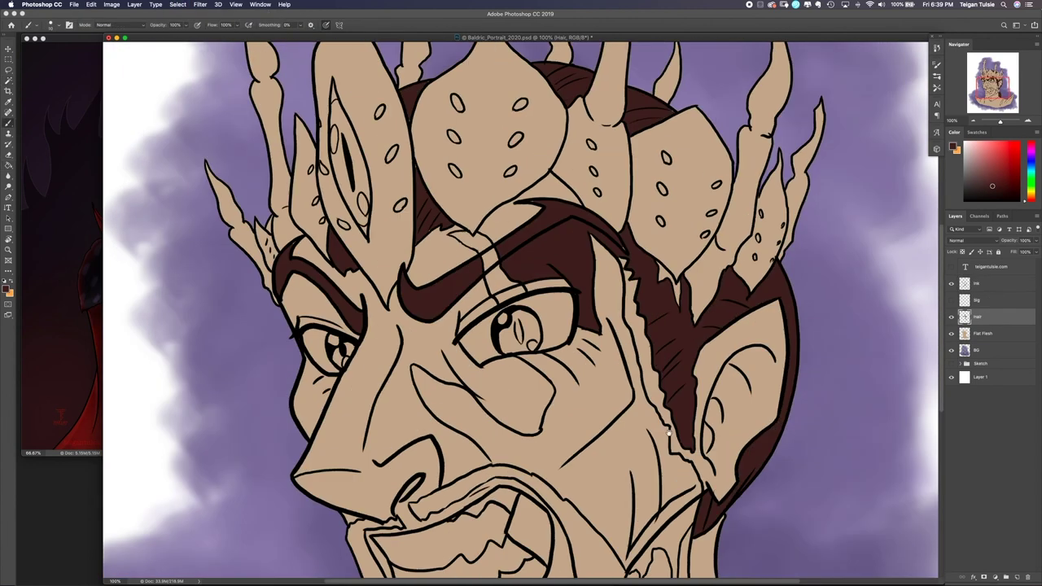
key(e)
key(super+plus)
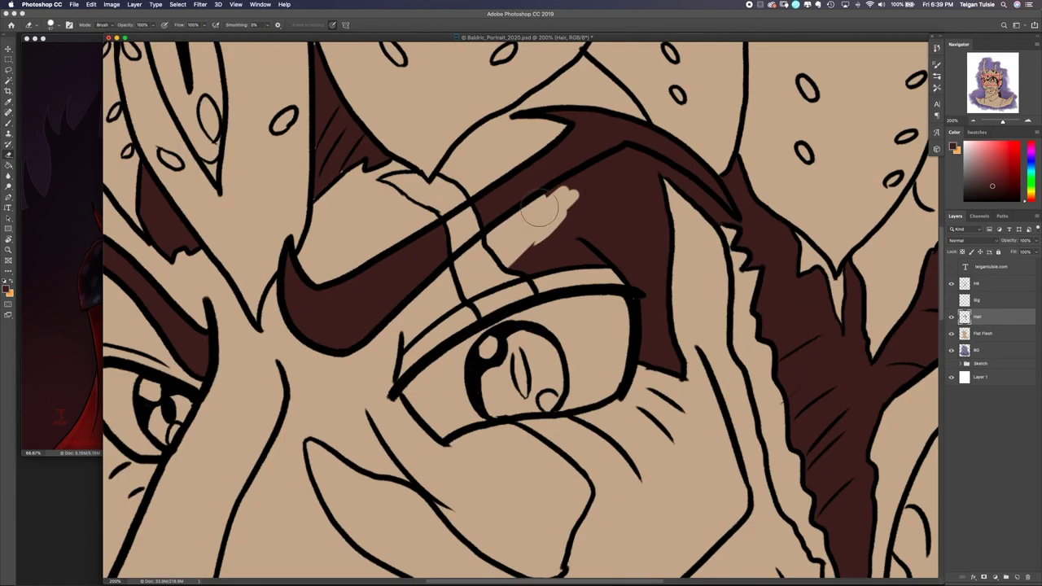
mouse_move(521, 155)
mouse_down()
mouse_move(643, 236)
mouse_move(686, 312)
mouse_up()
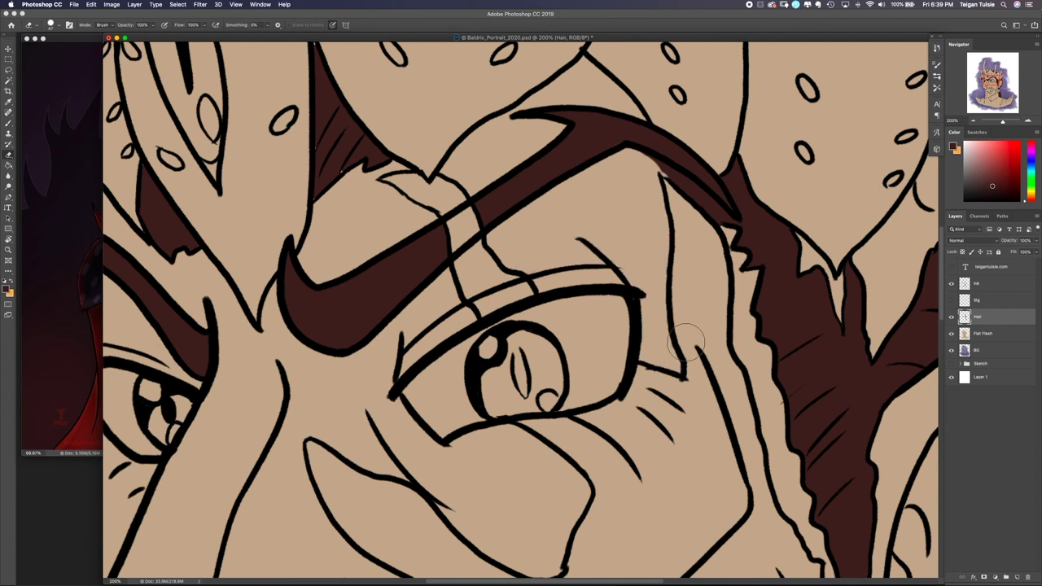
- Touch up the dark brown hair fill between the crown segments and along the hairline
key(b)
scroll(464, 282, up, 5)
scroll(464, 282, left, 4)
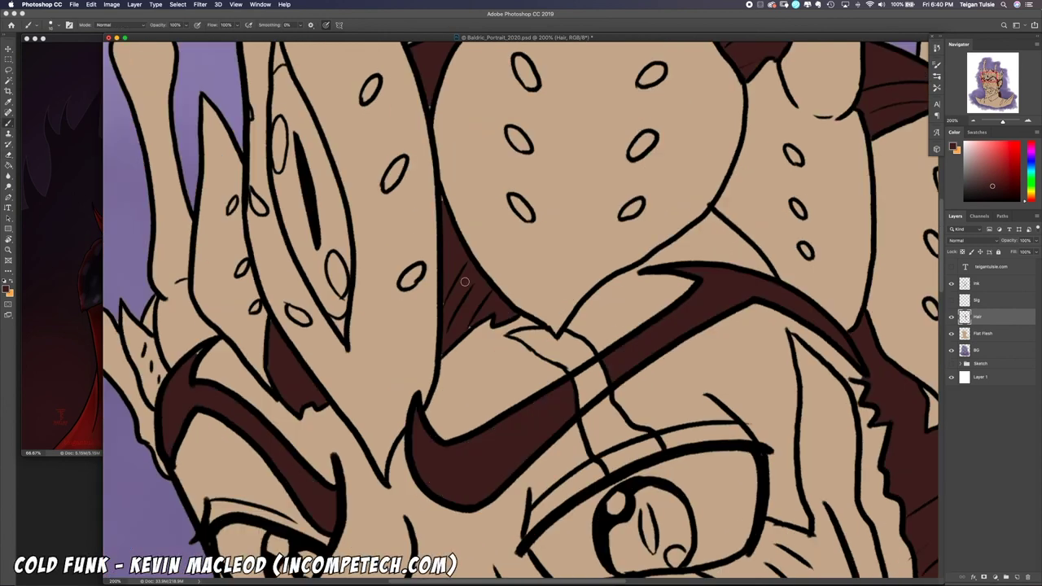
scroll(201, 353, up, 5)
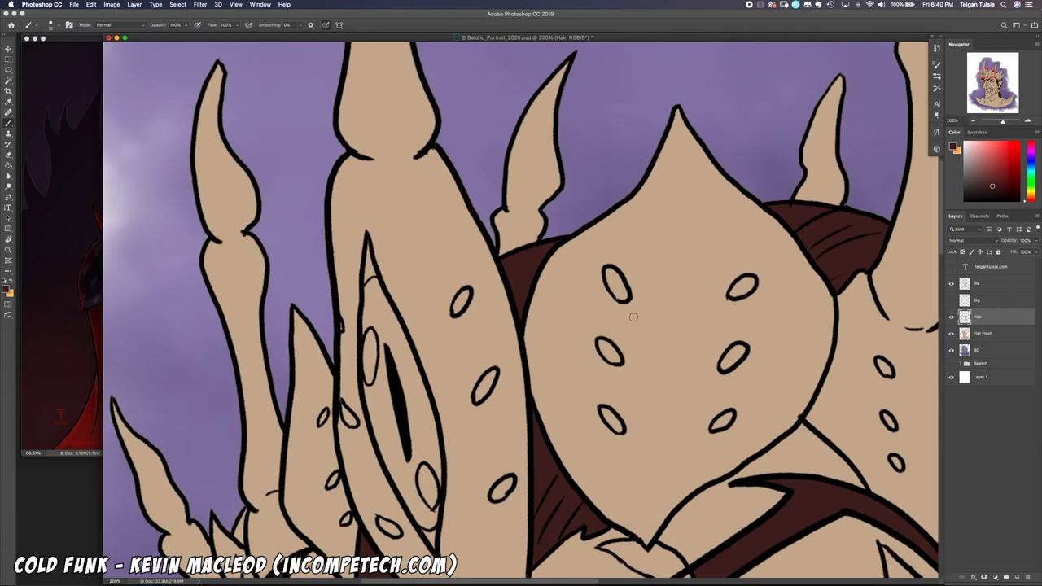
scroll(521, 310, right, 8)
scroll(602, 155, down, 4)
scroll(602, 154, down, 5)
key(super+minus)
key(super+minus)
key(super+minus)
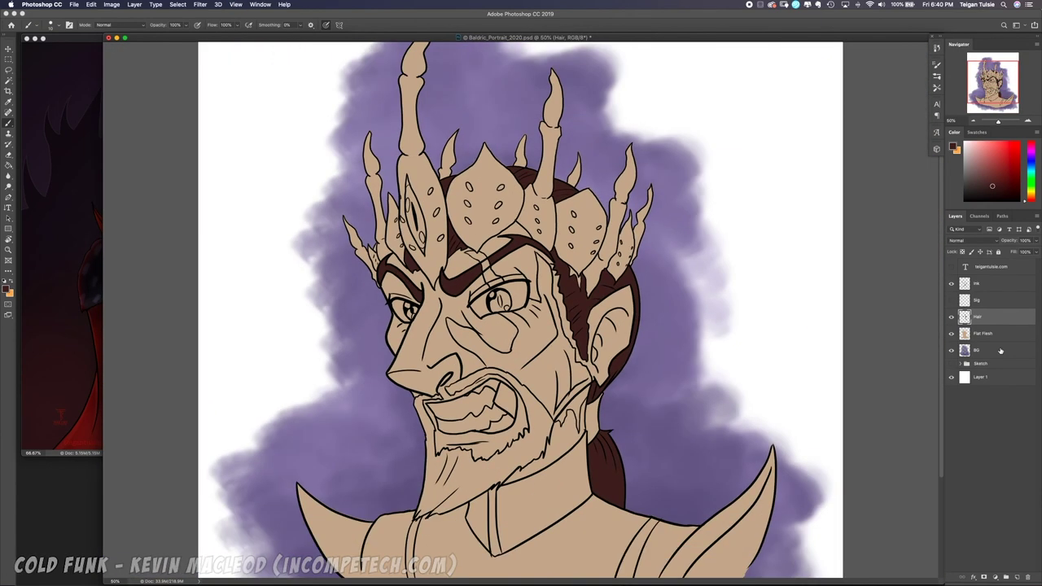
scroll(689, 417, down, 1)
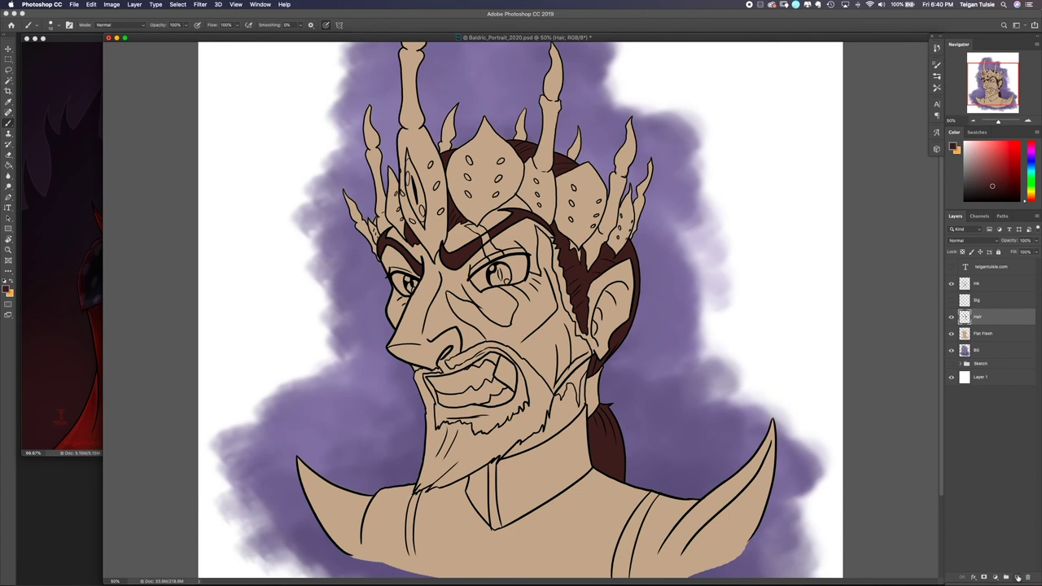
- Create a layer named Corrupted Flesh and place it between the Hair and Flat Flesh layers
click(1017, 577)
double_click(980, 316)
drag(1006, 343, 1006, 341)
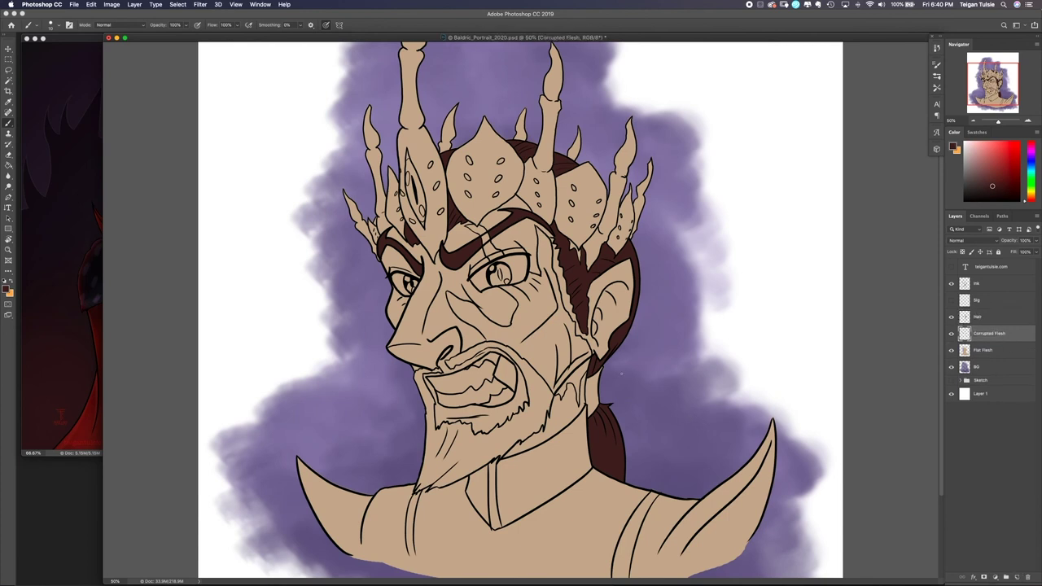
- Select the scarred patches of the face from the ink, expand the selection, and fill it dusty pink on the Corrupted Flesh layer
key(4)
click(529, 324)
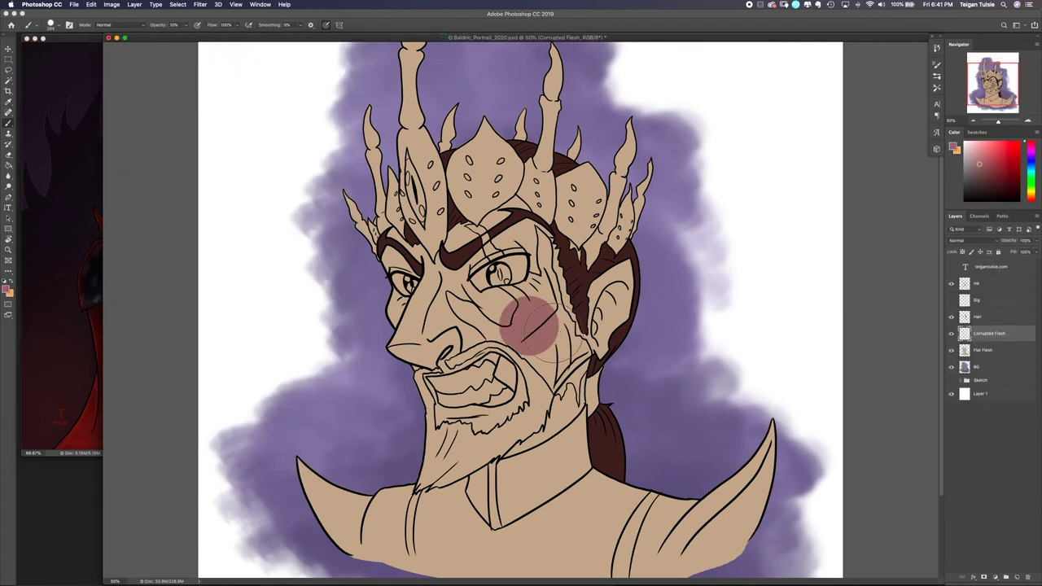
key(w)
key(ctrl+z)
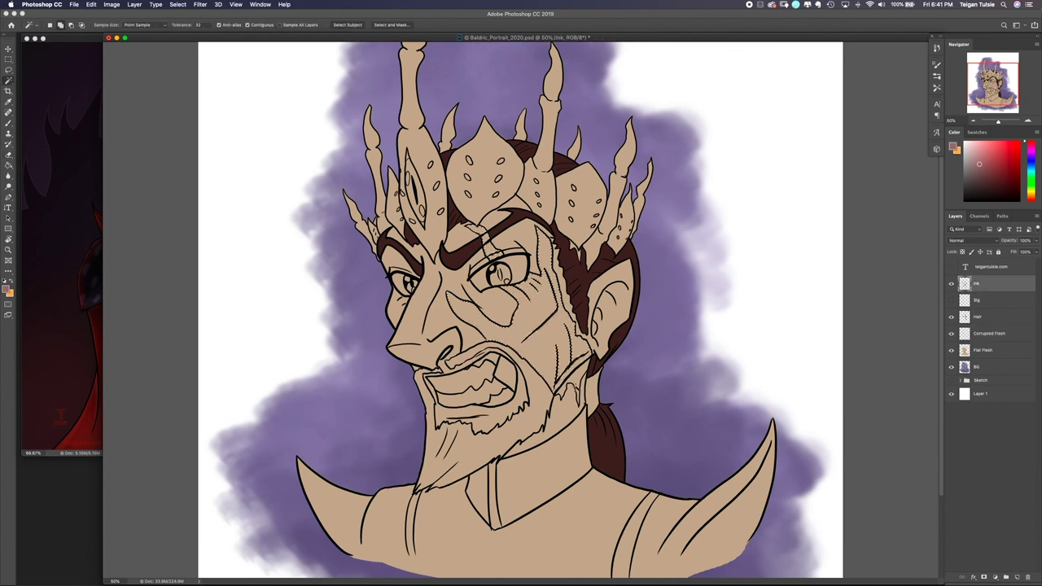
click(177, 4)
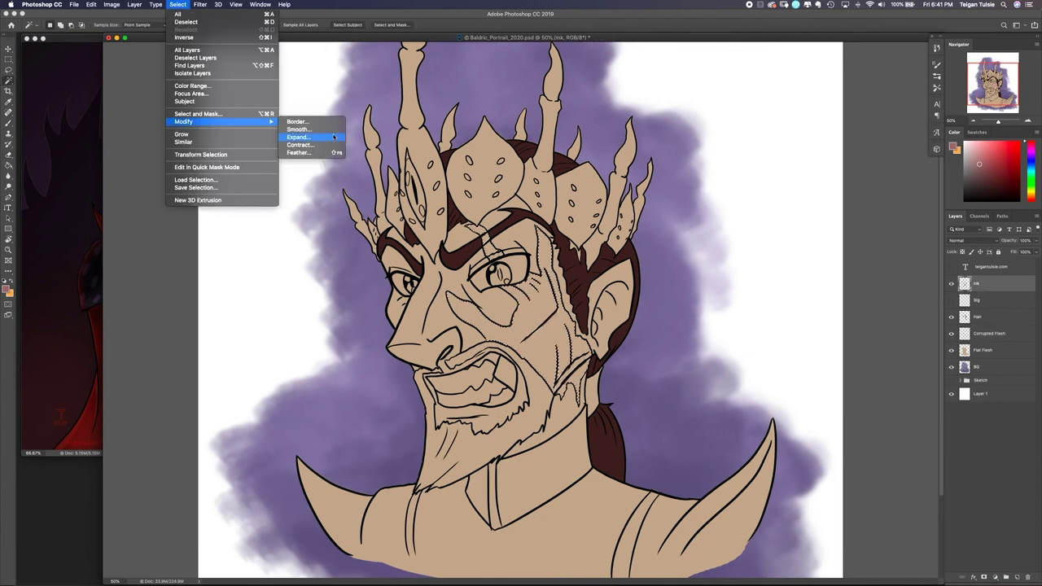
click(195, 407)
click(872, 470)
key(ctrl+z)
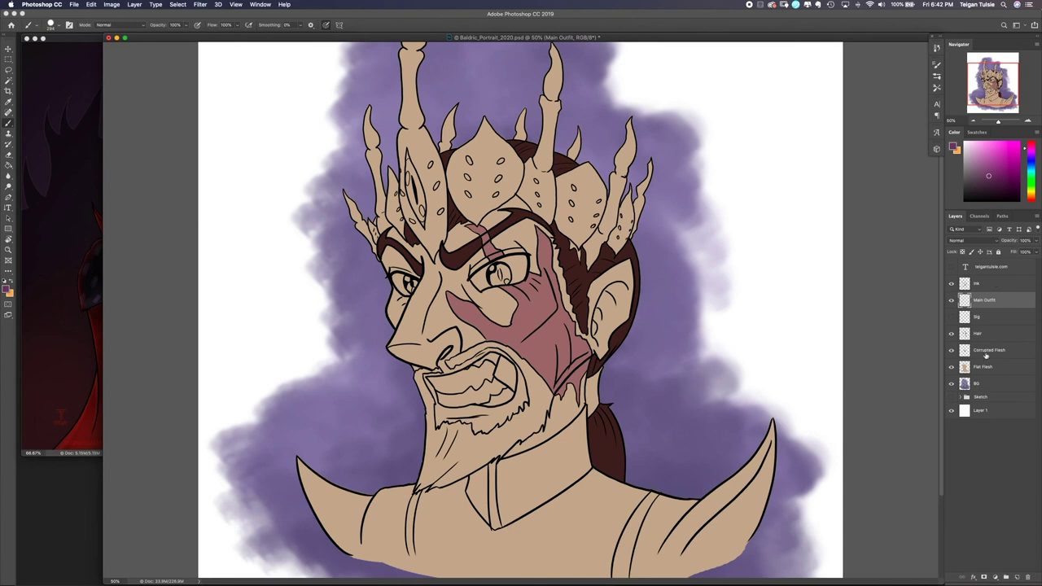
- Move the Main Outfit layer above Flat Flesh as a clipping mask and try dark purple on the collar
drag(985, 355, 997, 360)
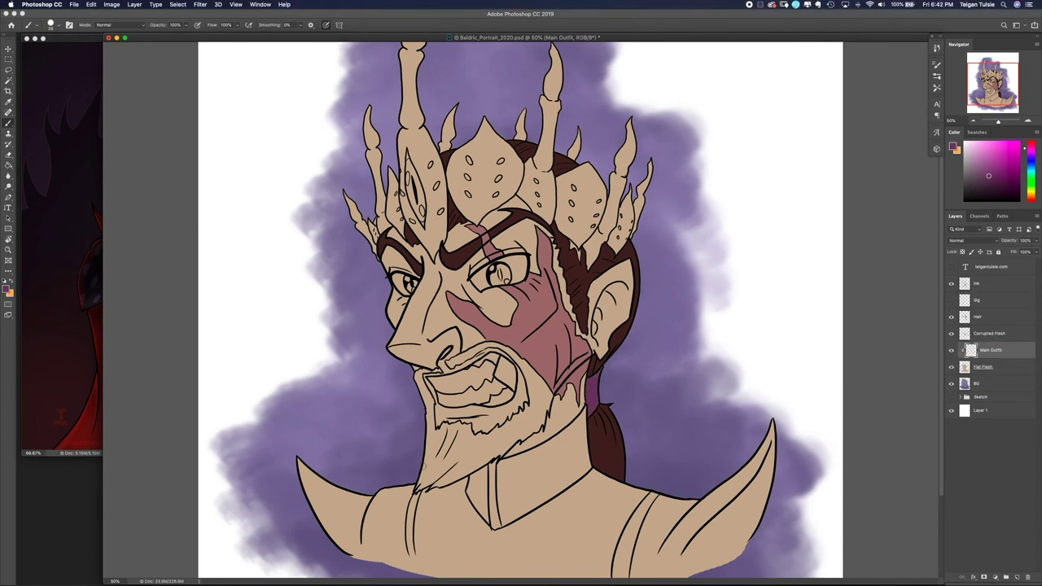
drag(570, 423, 513, 521)
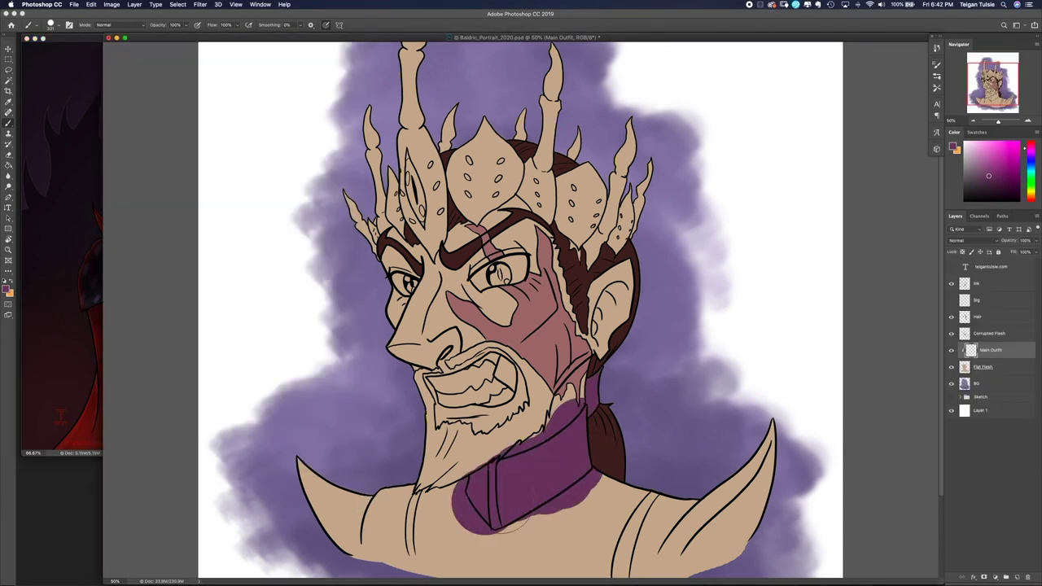
key(ctrl+z)
- Sample red from the reference painting, paint the shoulders and chest on the Main Outfit layer, and refill the paint with brighter red
click(140, 360)
alt+click(140, 360)
click(326, 504)
mouse_move(325, 489)
mouse_down()
mouse_move(489, 538)
mouse_move(662, 528)
mouse_move(529, 488)
mouse_up()
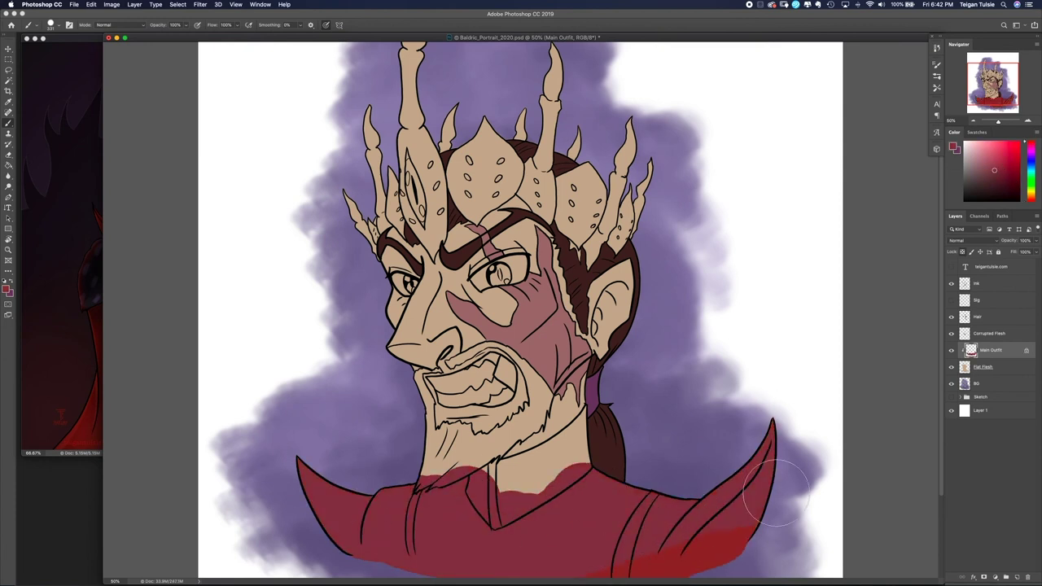
key(shift+alt+BackSpace)
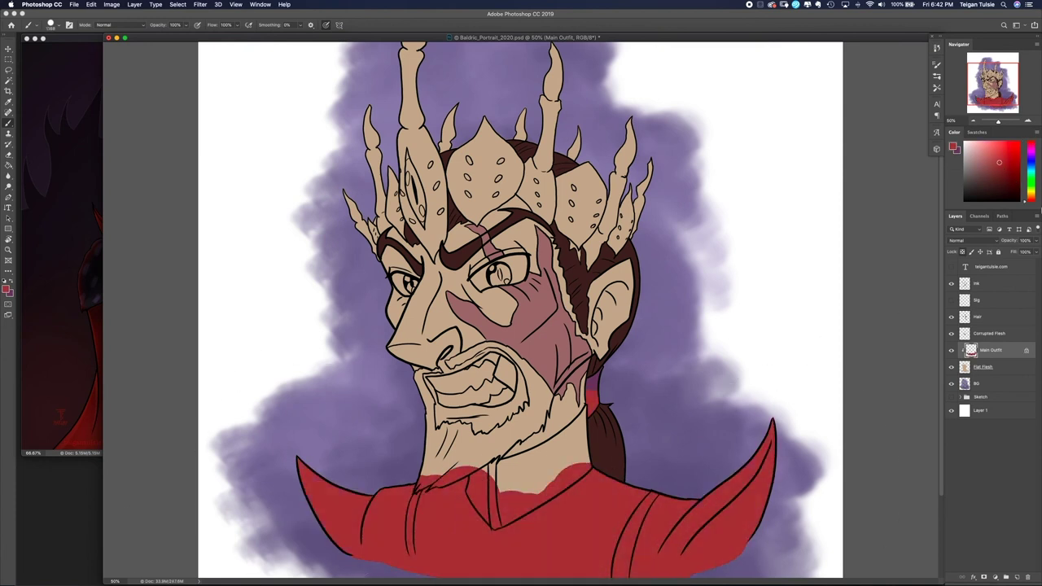
- Refill the paint on the Main Outfit layer with a darker, deeper red
click(998, 171)
key(shift+alt+BackSpace)
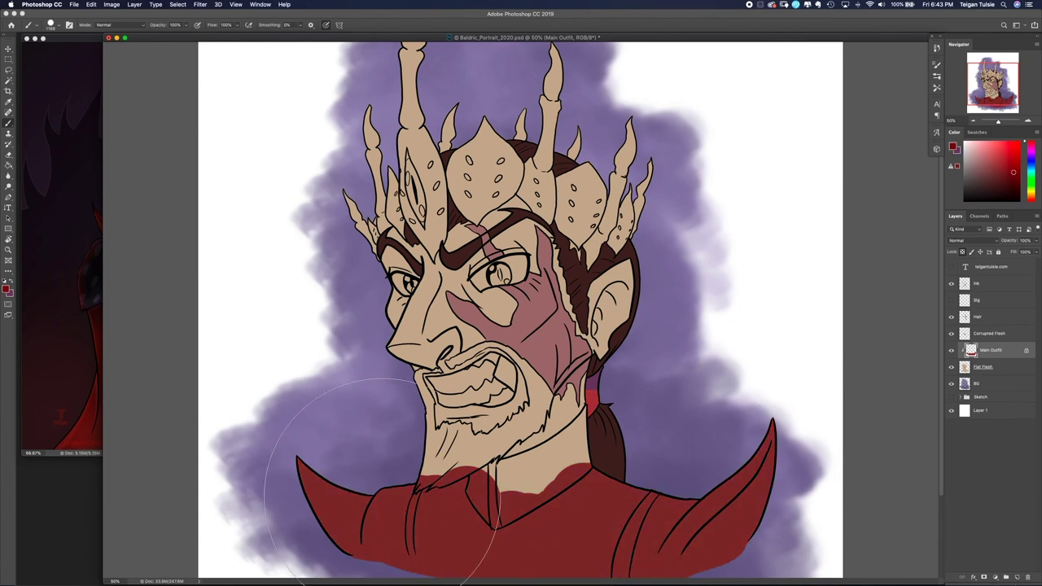
click(1013, 171)
click(1030, 167)
key(shift+alt+BackSpace)
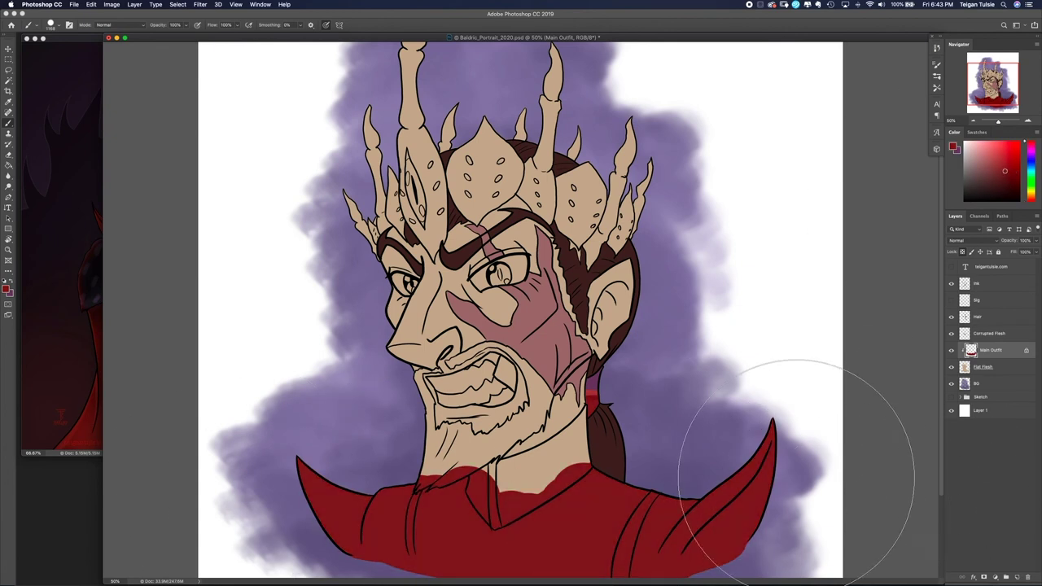
- Select the neck and collar areas from the ink, expand the selection, and clear the red inside it on the Main Outfit layer
key(super+plus)
key(w)
key(alt+bracketright)
key(alt+bracketright)
key(alt+bracketright)
key(alt+bracketright)
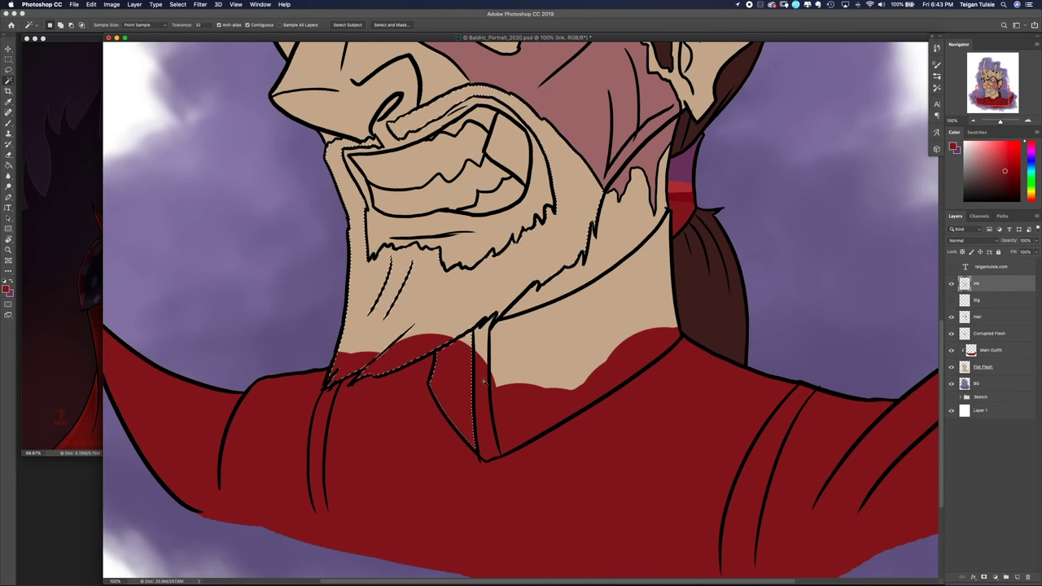
click(178, 4)
click(313, 159)
key(Return)
key(b)
key(alt+bracketleft)
key(alt+bracketleft)
key(alt+bracketleft)
key(alt+bracketleft)
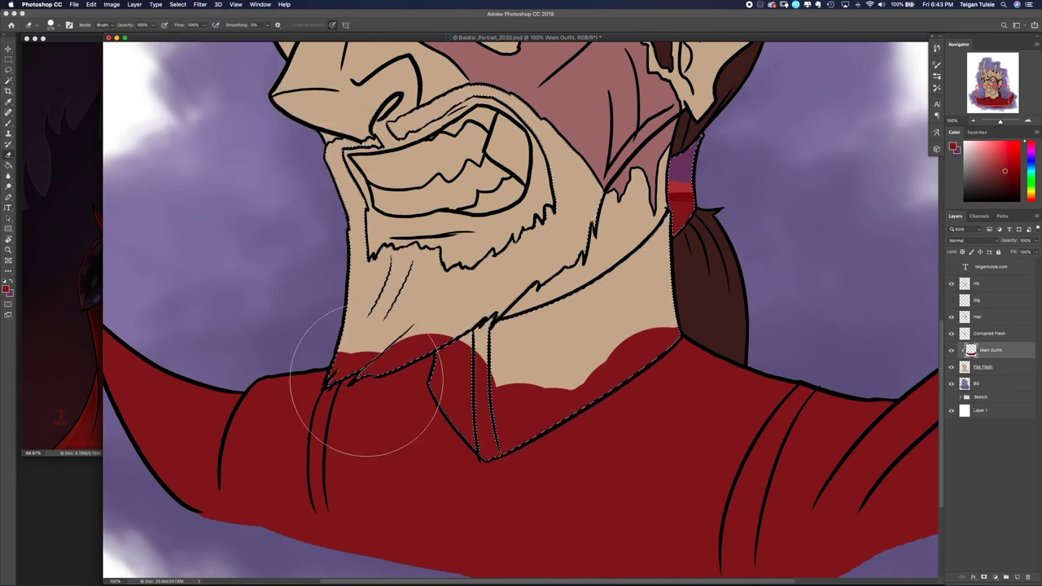
key(Delete)
key(super+d)
- Create a clipped layer named Outfit purples above Main Outfit and paint both shoulder straps purple
click(1006, 576)
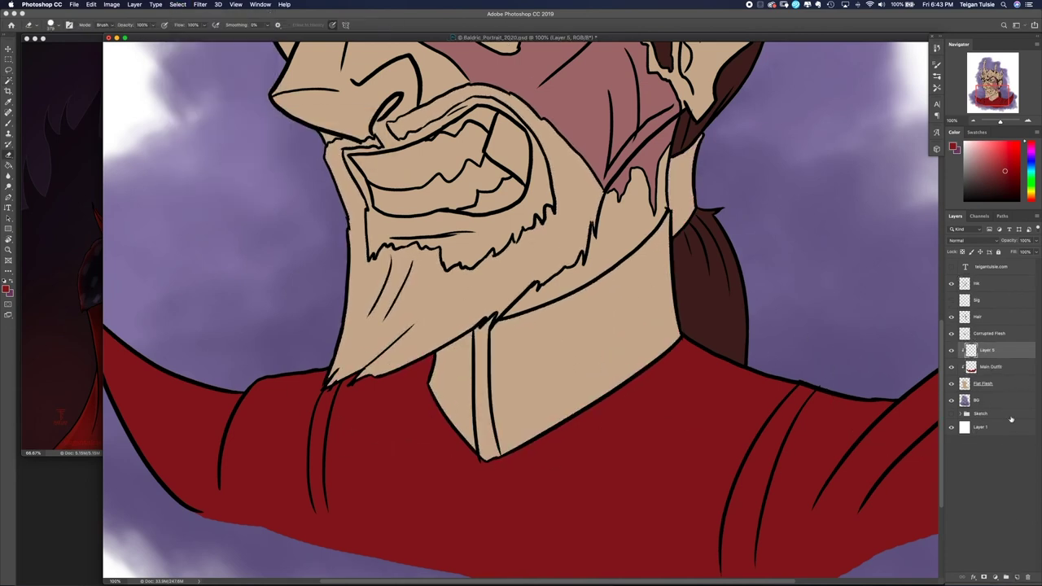
double_click(986, 350)
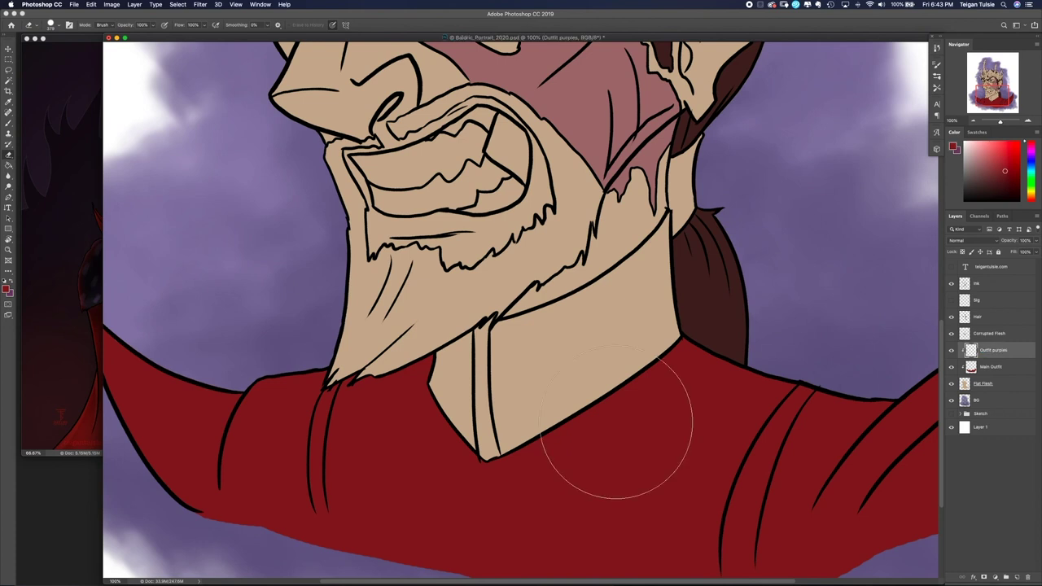
key(b)
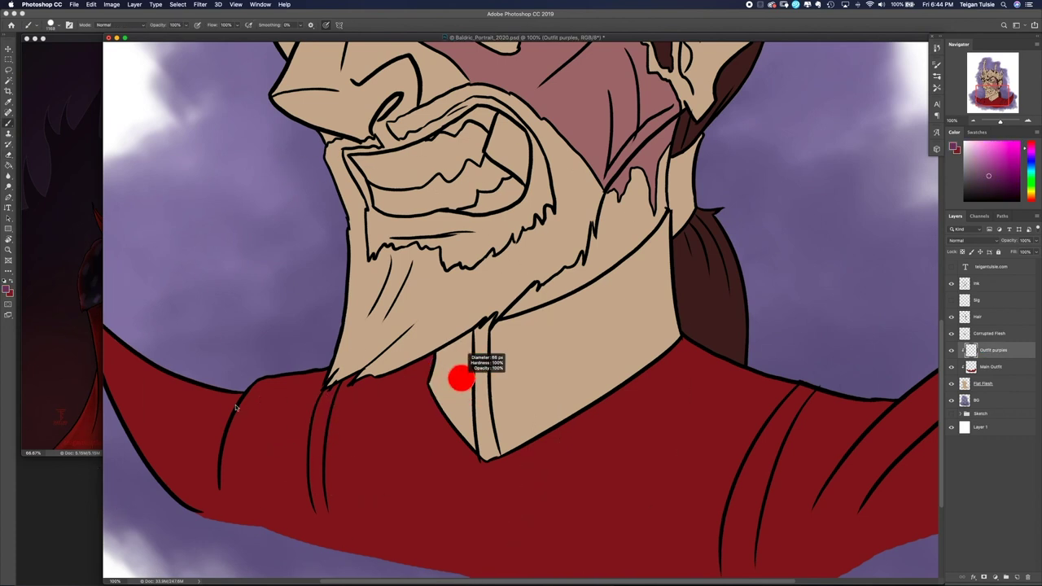
drag(326, 388, 316, 547)
scroll(521, 366, down, 5)
scroll(521, 366, right, 5)
mouse_move(664, 299)
mouse_down()
mouse_move(600, 414)
mouse_move(588, 508)
mouse_up()
drag(651, 323, 606, 503)
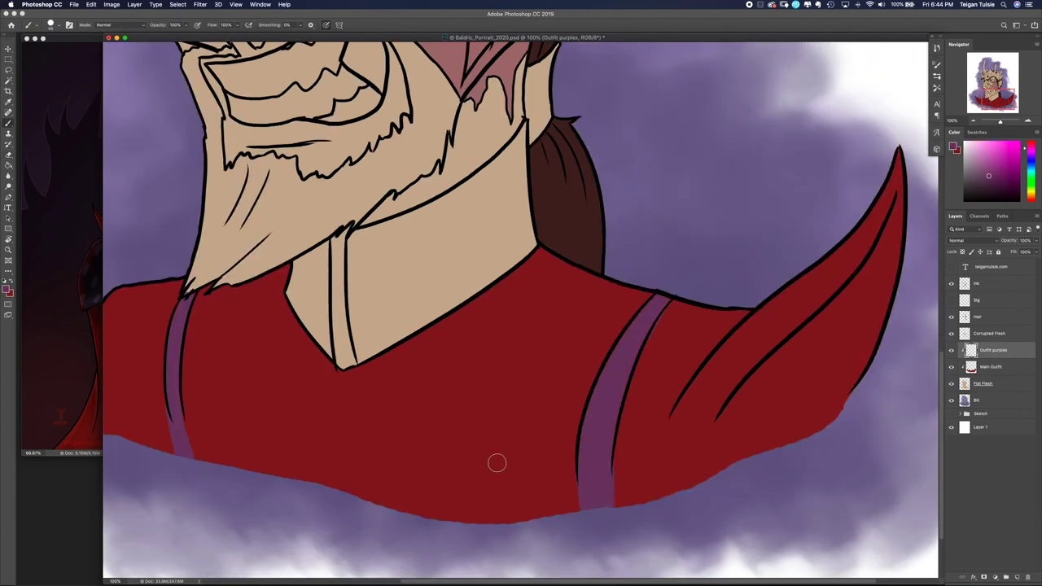
- Lock the Outfit purples layer's transparent pixels and recolour the shoulder straps dark navy
alt+click(173, 256)
key(bracketright)
key(bracketright)
key(bracketright)
key(slash)
key(super+minus)
key(super+minus)
key(super+minus)
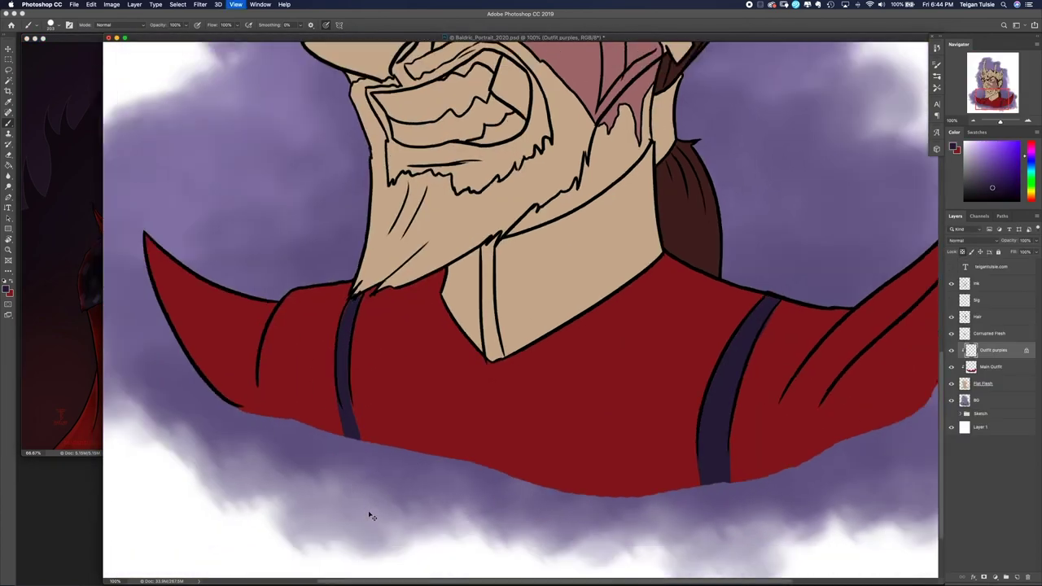
- Select the collar sections from the ink, smooth the selection, and fill it with dark navy on the Outfit purples layer
key(w)
key(super+plus)
key(super+plus)
key(super+plus)
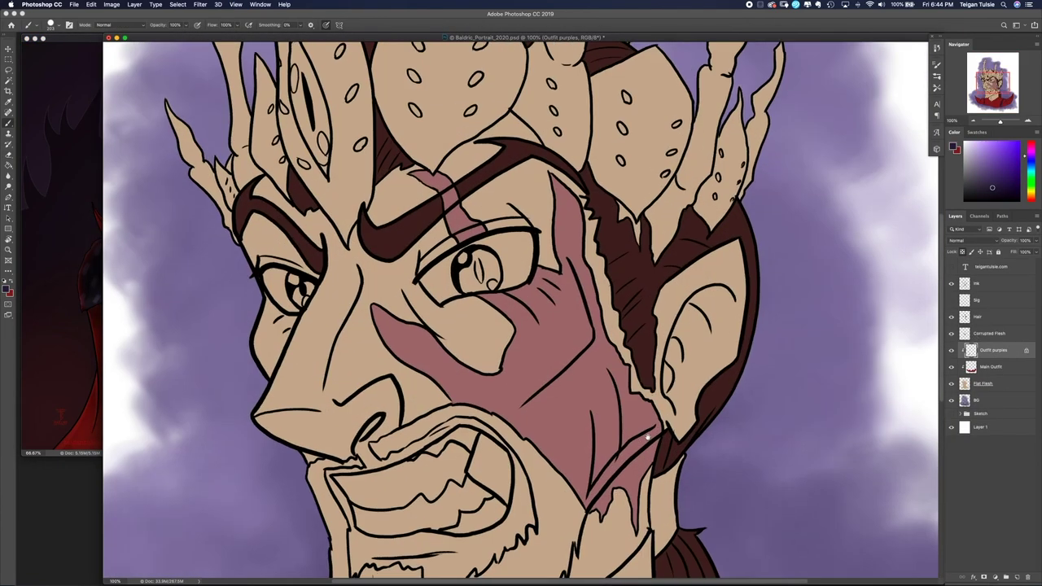
click(998, 350)
key(F1)
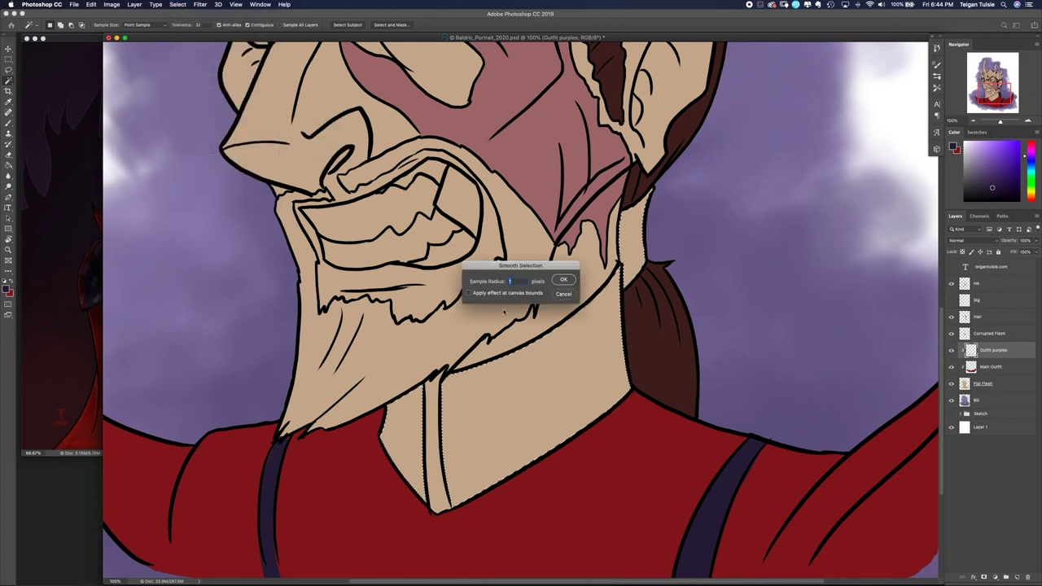
key(alt+BackSpace)
key(super+d)
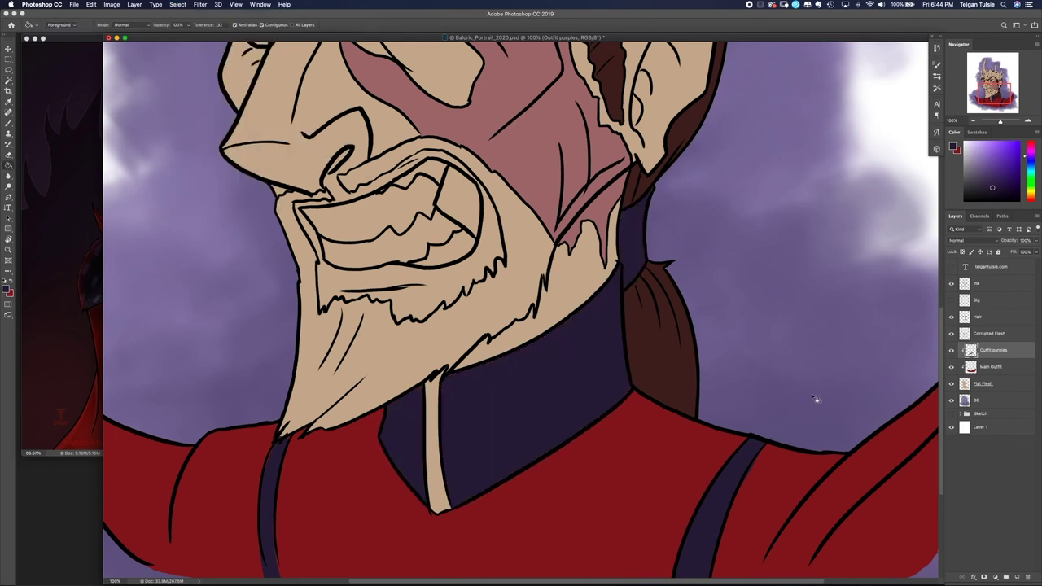
- Lock the Outfit purples layer's transparent pixels and repaint the collar in a muted purple
key(b)
click(987, 172)
mouse_move(399, 456)
mouse_down()
mouse_move(547, 383)
mouse_move(639, 203)
mouse_up()
click(988, 179)
drag(456, 489, 584, 252)
key(super+0)
key(super+equal)
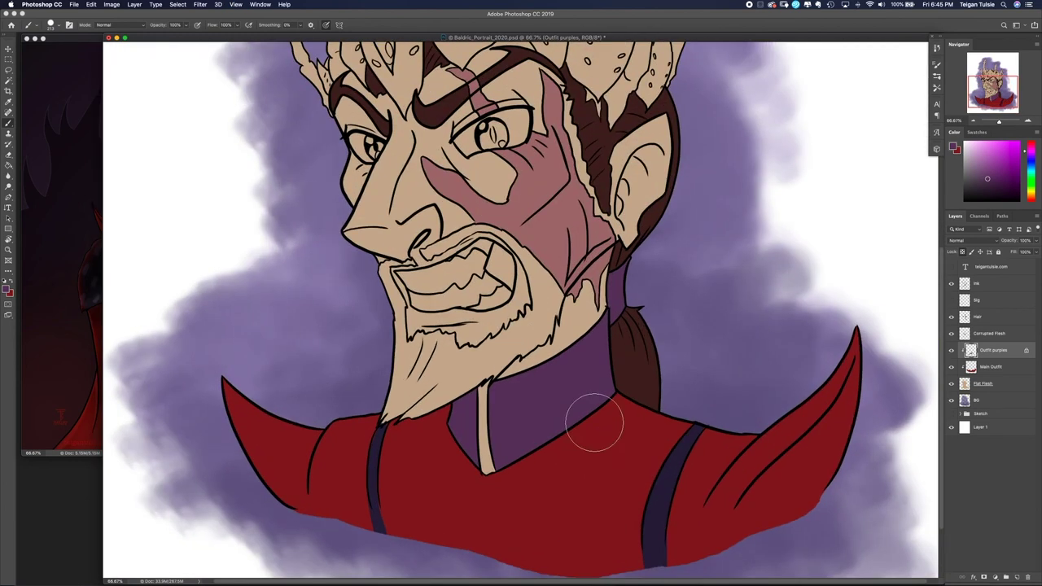
- Match the shoulder straps to the collar's purple and choose an orange based on the reference painting's gold
key(ctrl+Tab)
key(ctrl+Tab)
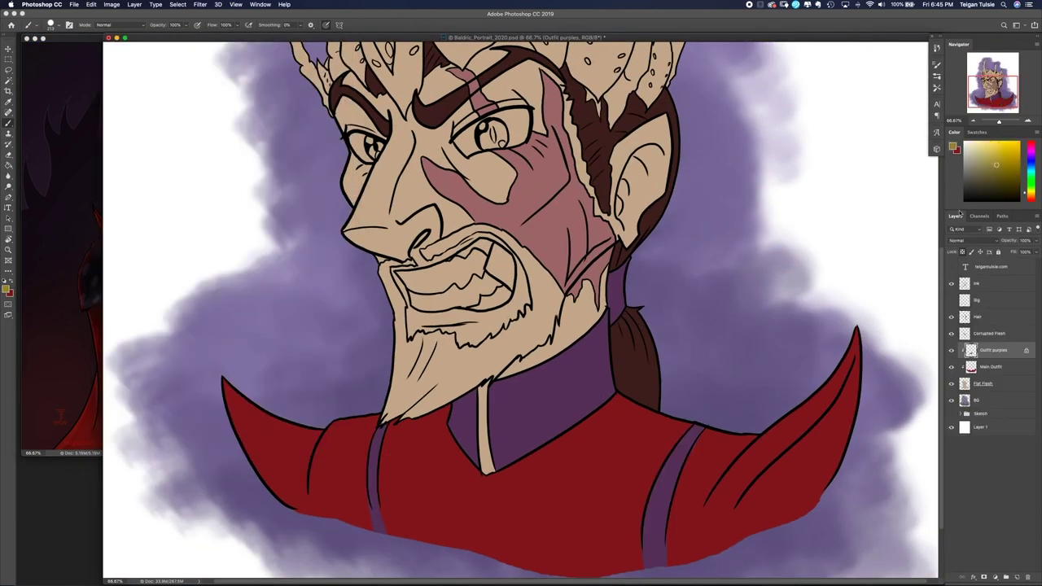
click(999, 157)
- Try orange on the shoulder straps and on the collar's centre strip in the Outfit purples layer
drag(699, 431, 656, 557)
drag(381, 427, 373, 529)
key(super+equal)
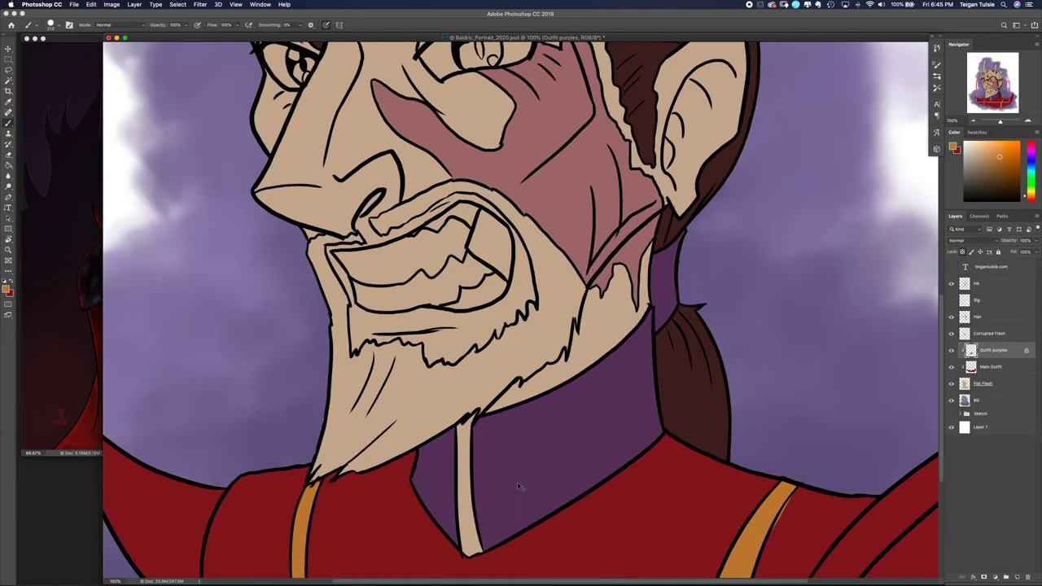
key(super+equal)
drag(496, 183, 506, 436)
key(super+z)
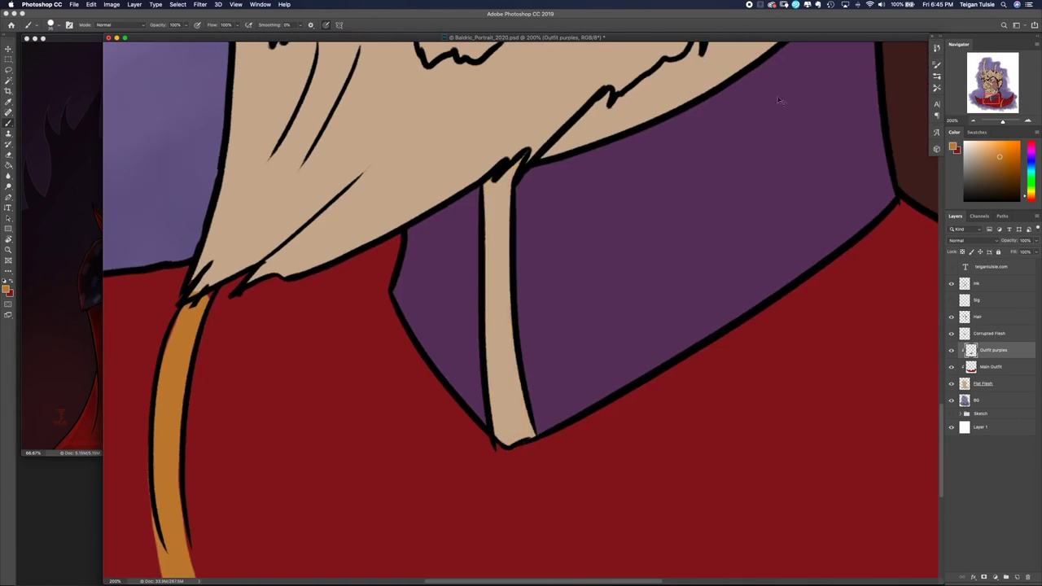
- Create a clipped layer named outfit extra above Outfit purples and paint the collar's centre strip orange with clean edges
key(super+0)
key(super+alt+shift+n)
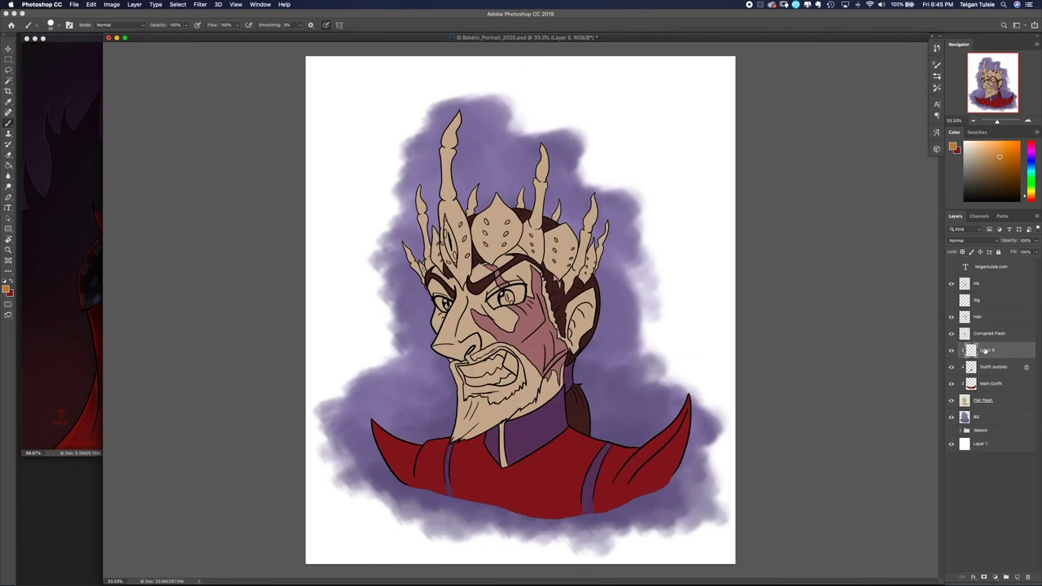
key(super+1)
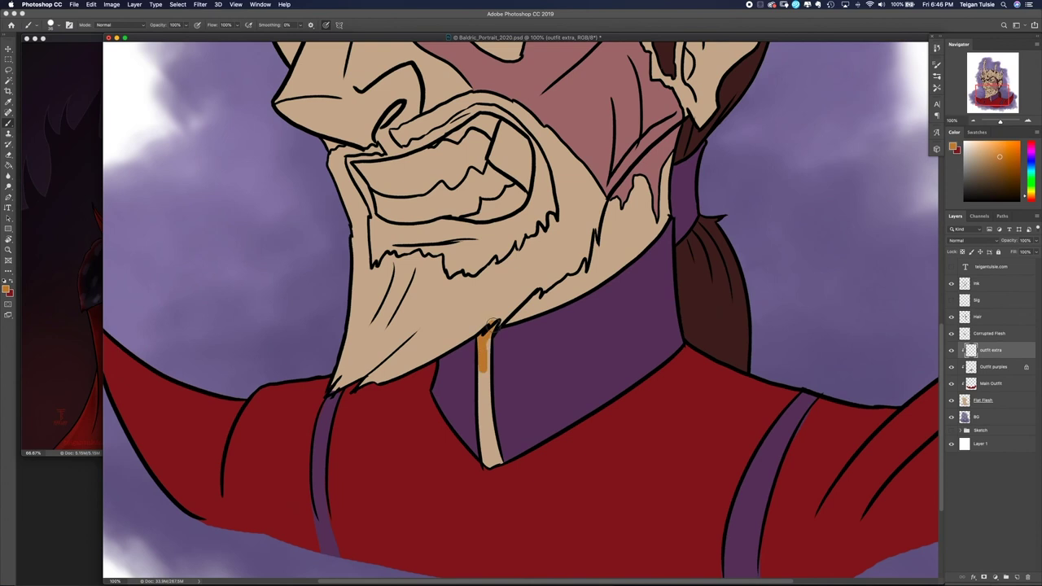
key(e)
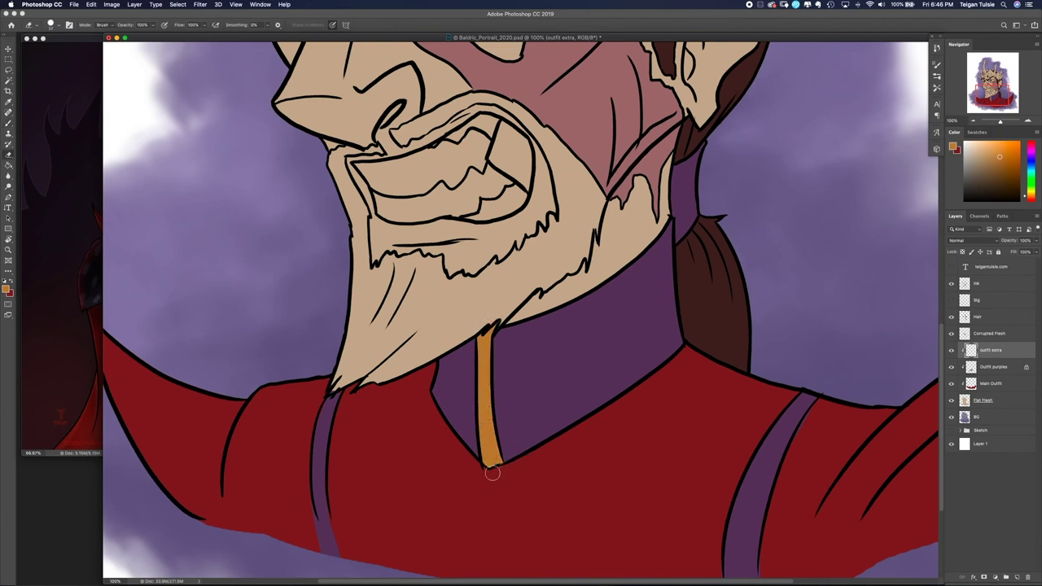
- Lock the outfit extra layer's transparent pixels and recolour the collar strip a golden orange
click(1025, 197)
key(b)
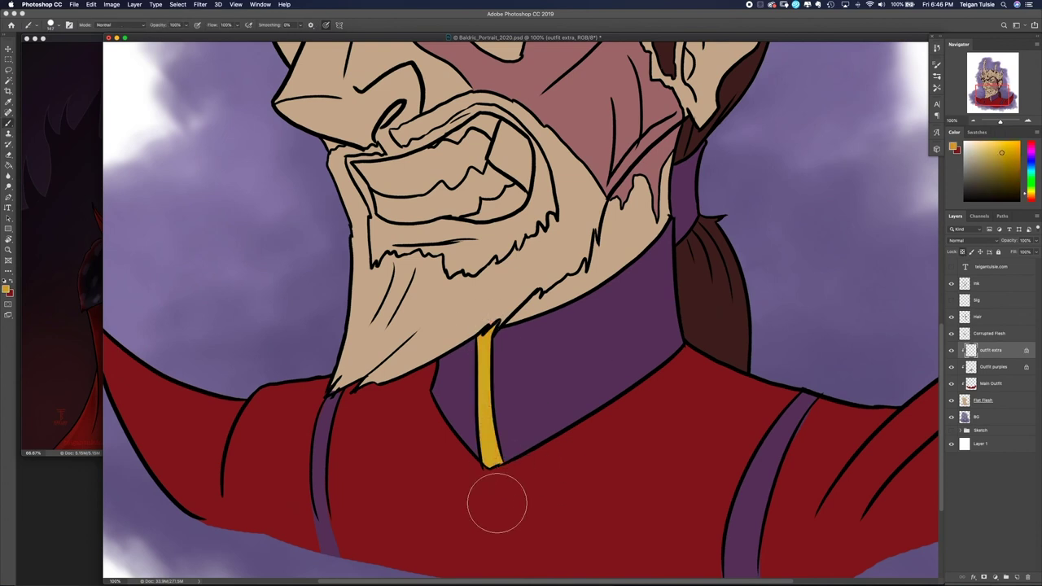
key(super+minus)
key(super+minus)
alt+click(494, 399)
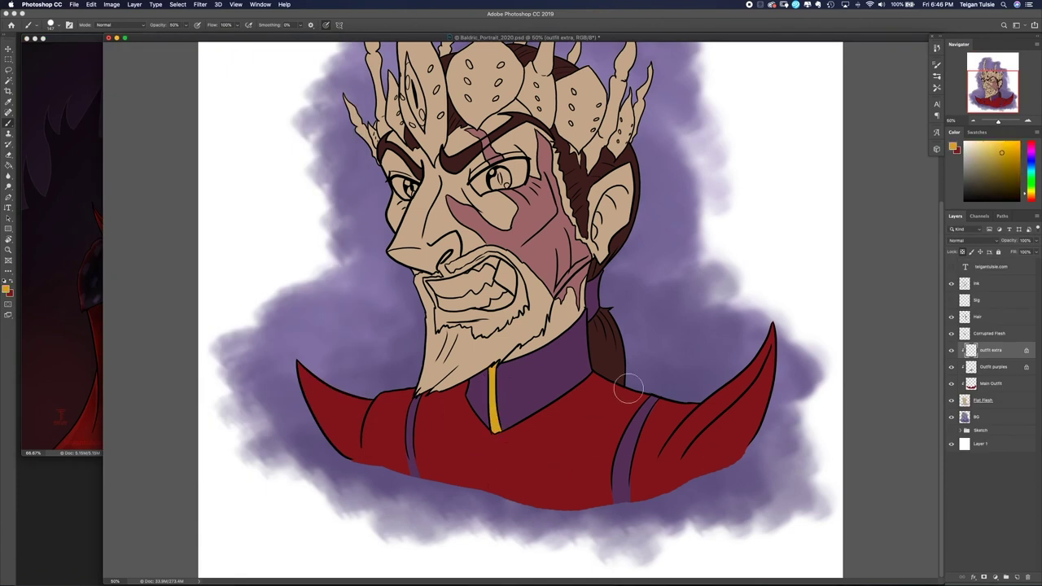
super+click(534, 482)
click(527, 483)
key(6)
click(540, 485)
- Paint the chest between the shoulder straps dark greyish purple on the Main Outfit layer with its transparent pixels locked
click(993, 368)
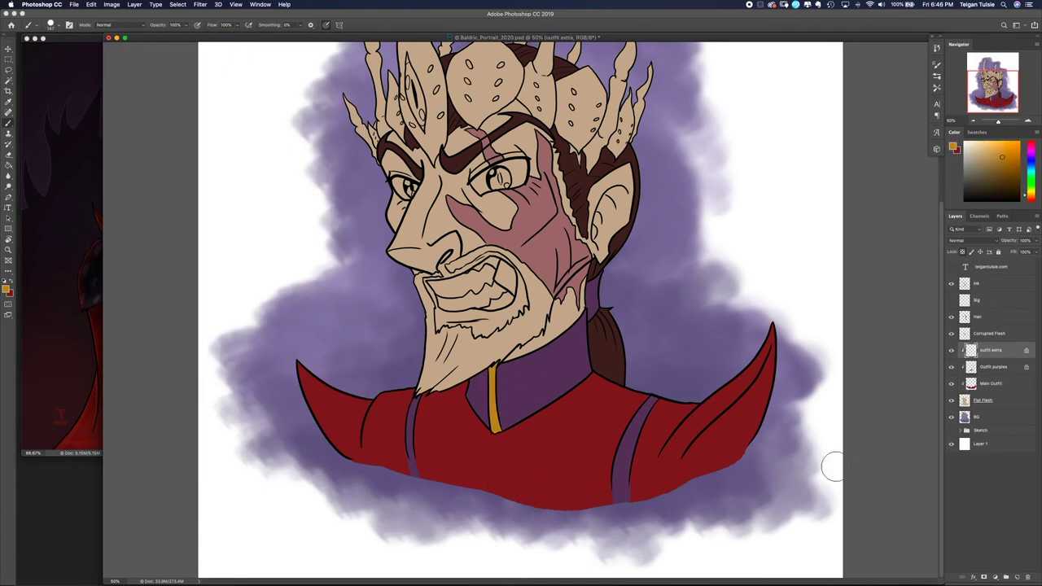
key(alt+BackSpace)
key(super+z)
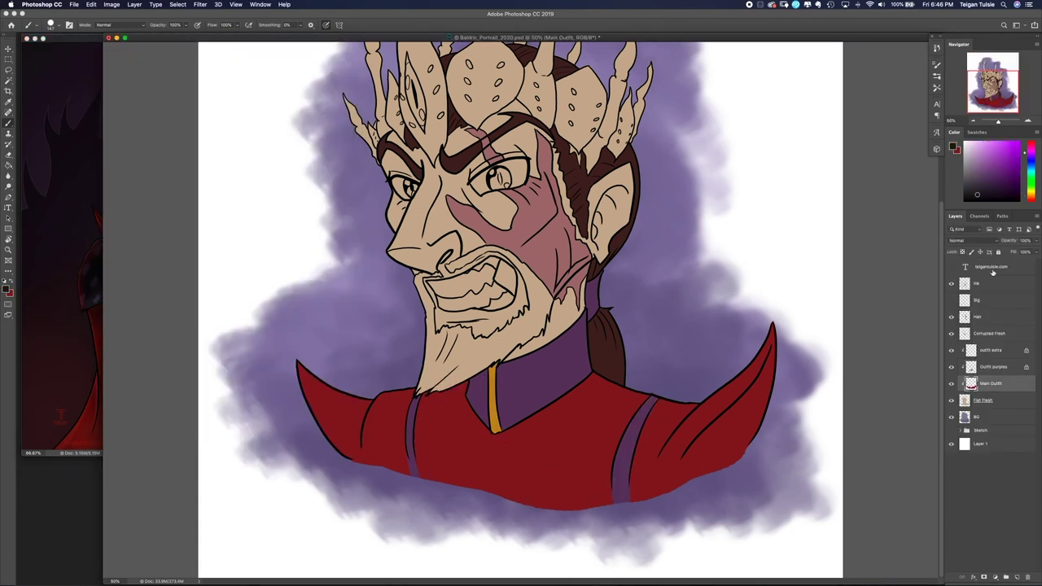
mouse_move(436, 403)
mouse_down()
mouse_move(570, 440)
mouse_move(643, 423)
mouse_up()
key(super+z)
click(979, 192)
mouse_move(423, 403)
mouse_down()
mouse_move(484, 455)
mouse_move(604, 411)
mouse_move(575, 517)
mouse_up()
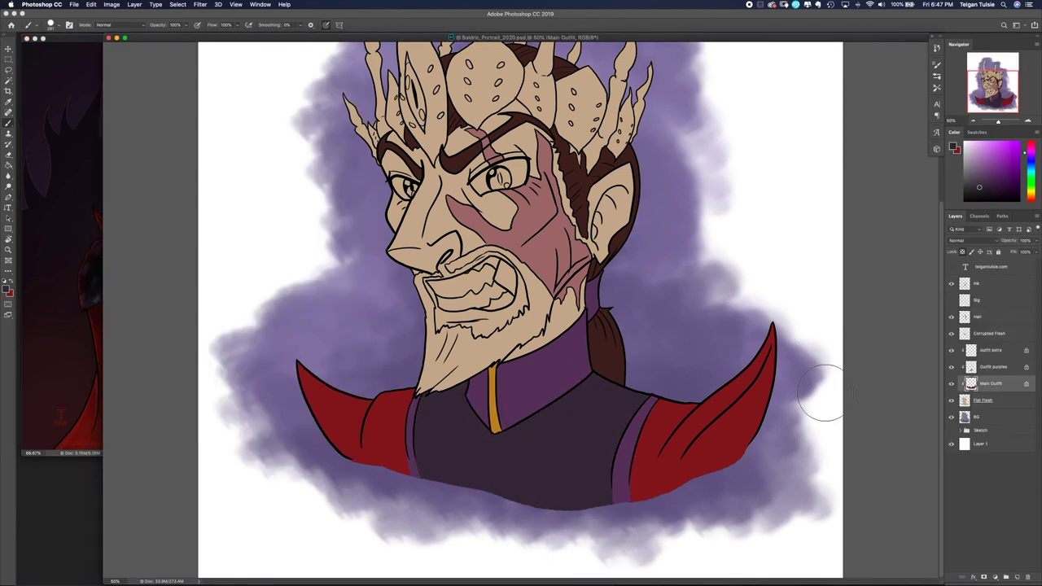
- Create a Teeth + Eye whites layer above Hair, paint the normal eye's white and the teeth off-white, and erase the overspill
scroll(819, 390, up, 5)
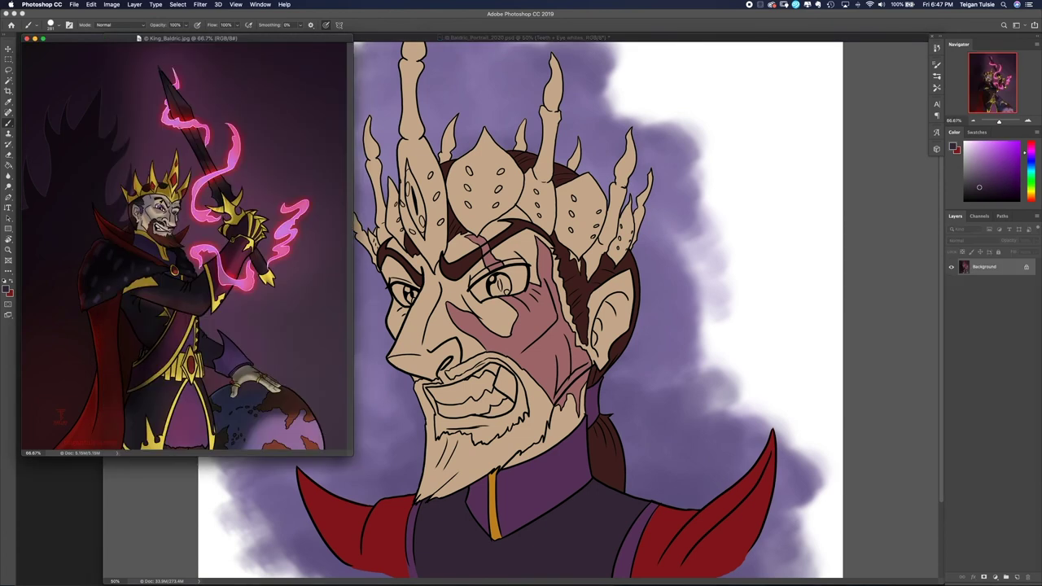
key(super+1)
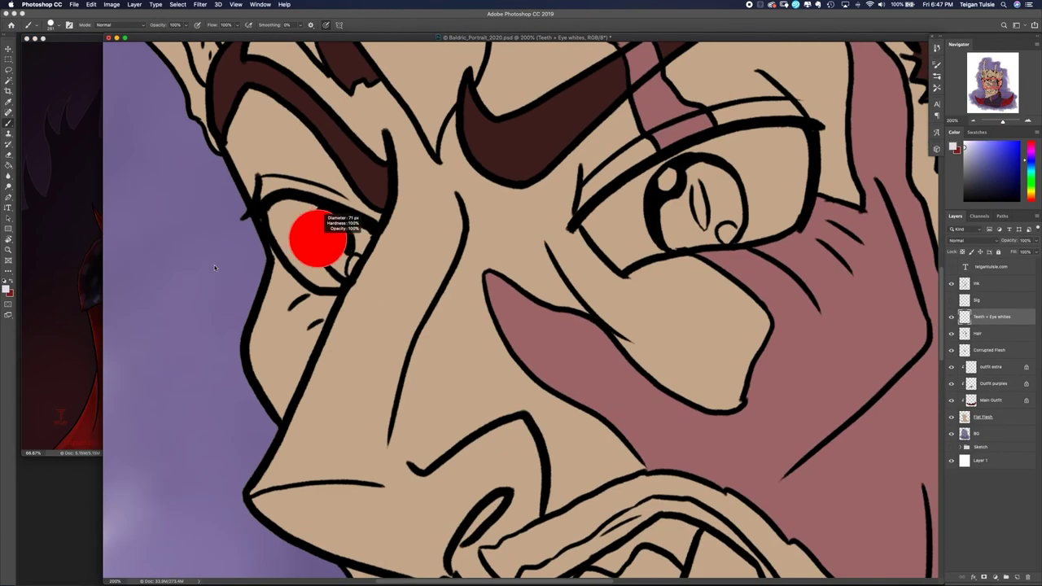
drag(281, 245, 300, 208)
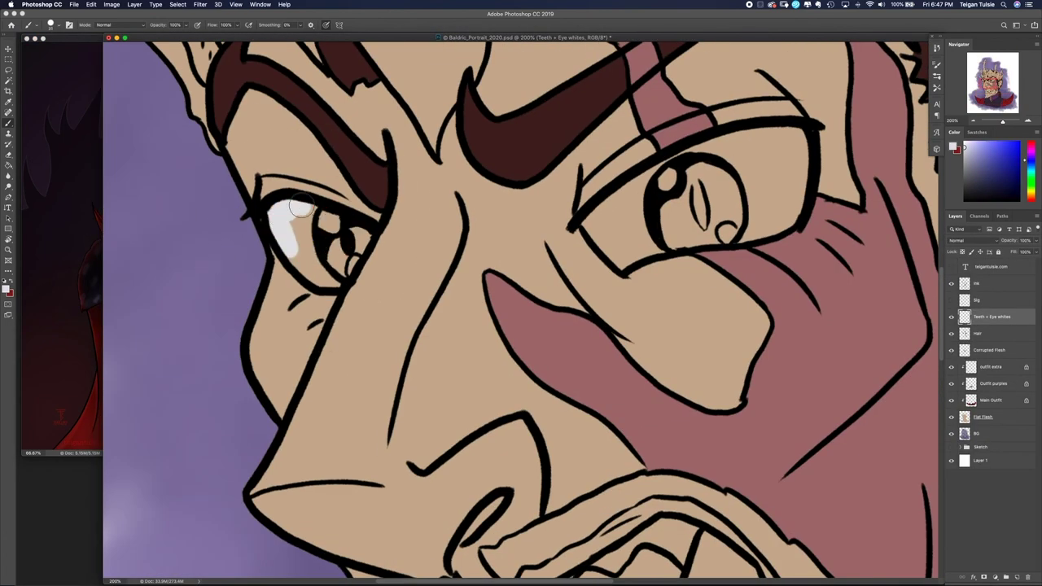
scroll(666, 186, down, 10)
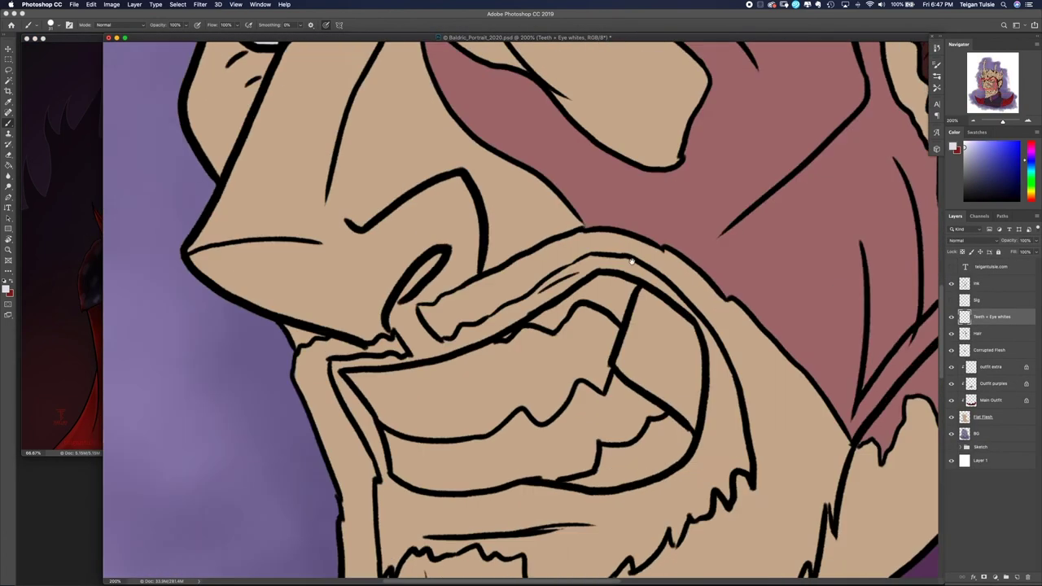
mouse_move(330, 293)
mouse_down()
mouse_move(368, 338)
mouse_move(388, 328)
mouse_move(351, 297)
mouse_move(510, 263)
mouse_move(578, 318)
mouse_move(545, 381)
mouse_move(384, 340)
mouse_move(349, 269)
mouse_up()
key(e)
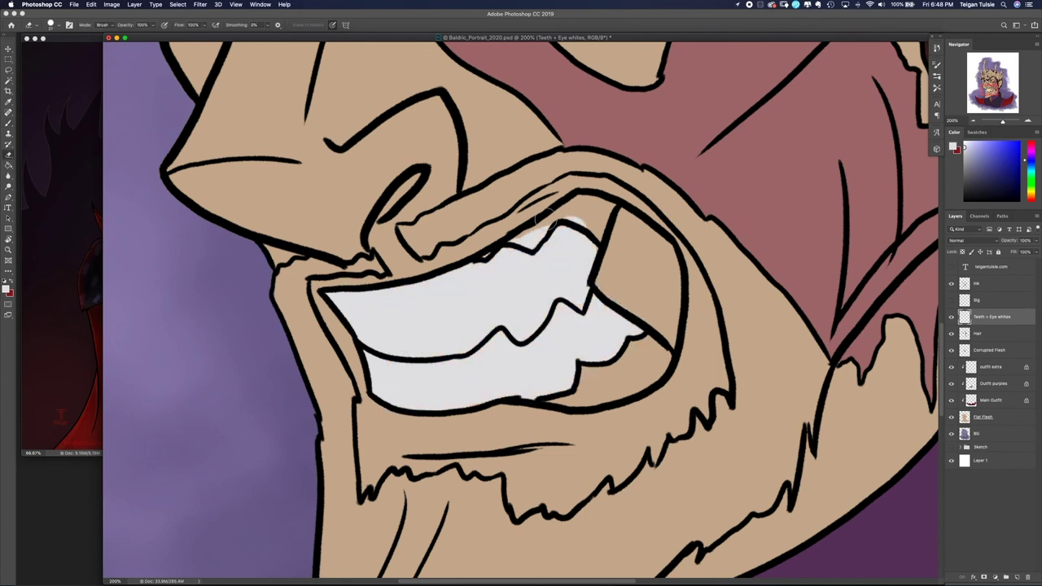
- Create a layer named Dark eye + darks below Teeth + Eye whites and paint the back of the mouth near-black
key(super+0)
super+click(1017, 578)
double_click(981, 334)
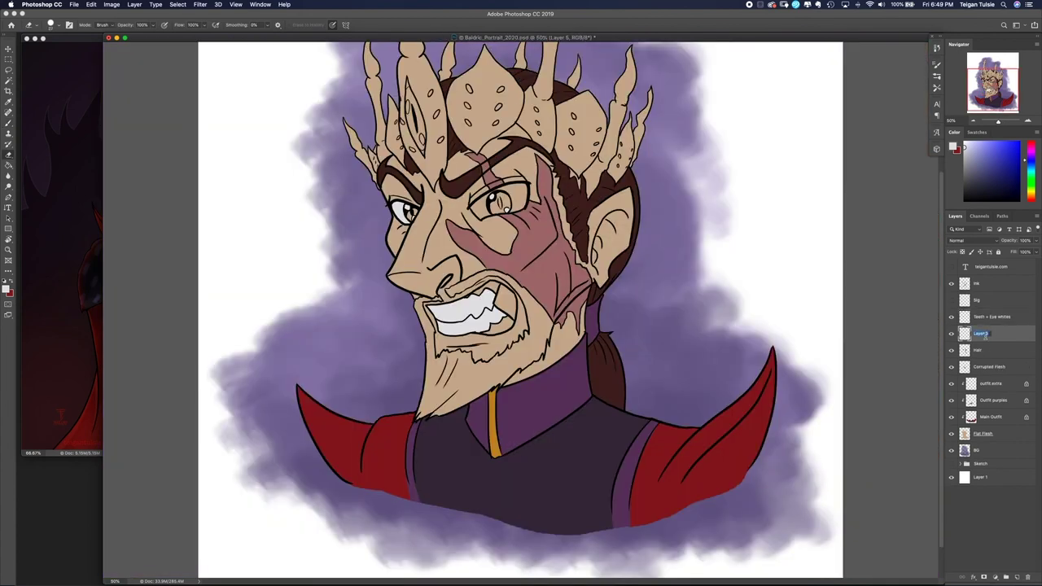
key(b)
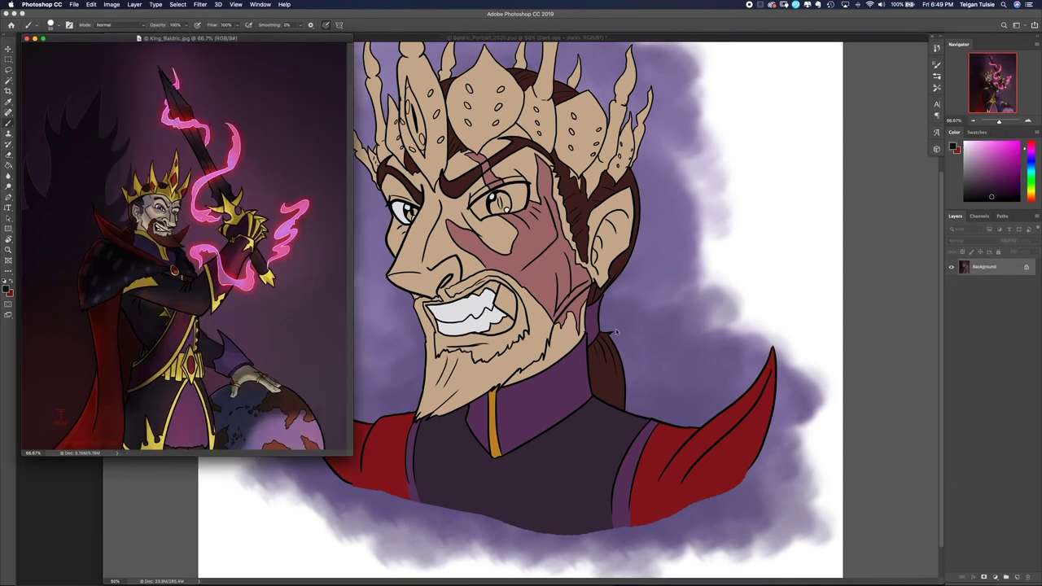
scroll(472, 309, up, 5)
mouse_move(431, 236)
mouse_down()
mouse_move(475, 237)
mouse_move(477, 319)
mouse_move(488, 281)
mouse_up()
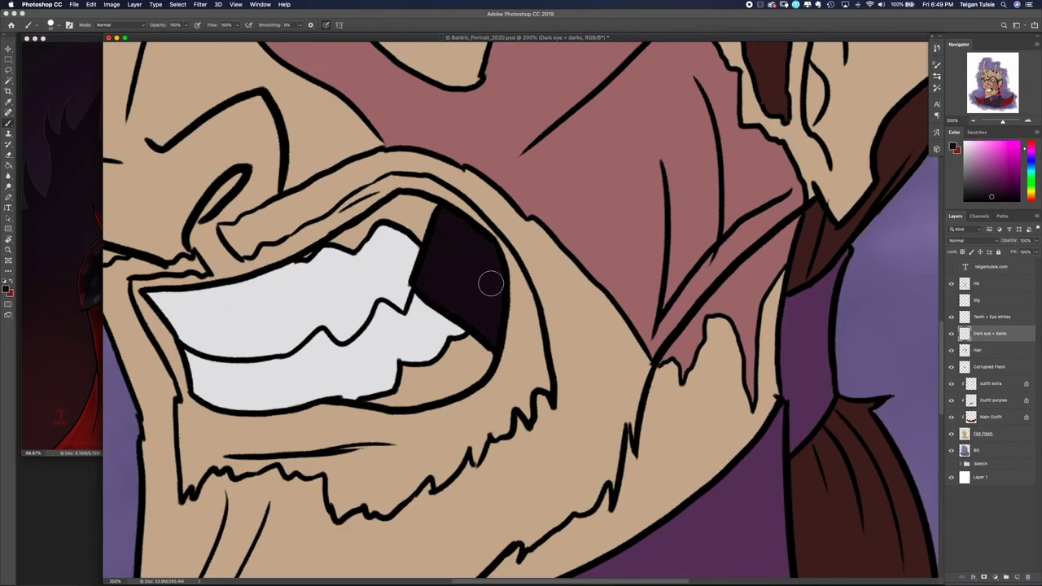
- Paint the white area of the corrupted eye near-black around the iris
scroll(505, 325, up, 10)
mouse_move(541, 366)
mouse_down()
mouse_move(575, 375)
mouse_move(551, 385)
mouse_move(564, 411)
mouse_move(591, 391)
mouse_move(593, 318)
mouse_move(657, 292)
mouse_move(705, 297)
mouse_up()
drag(682, 389, 728, 358)
- Lock the Dark eye + darks layer's transparent pixels and recolour its near-black paint a lighter charcoal
scroll(570, 342, down, 5)
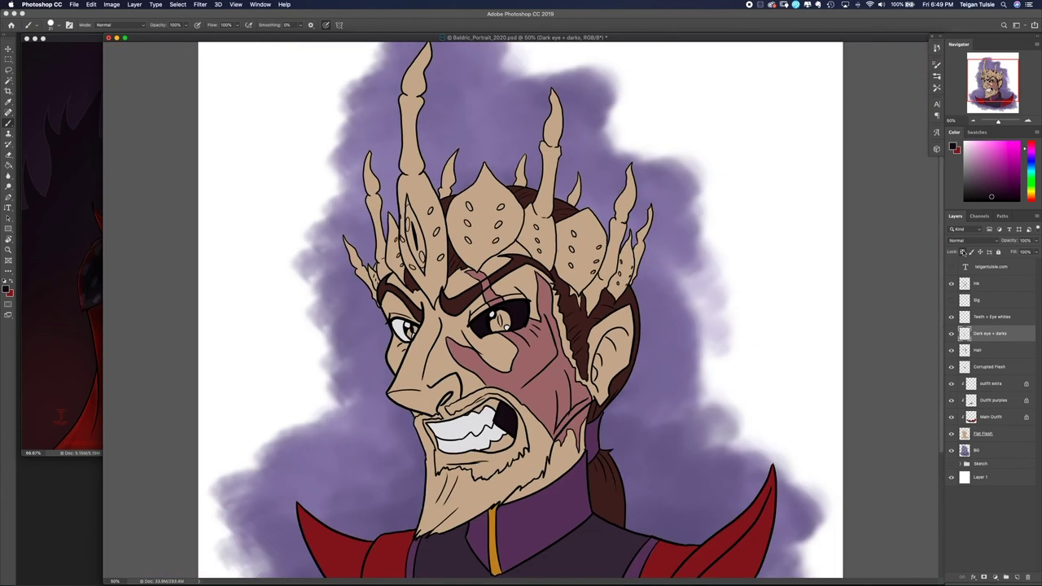
alt+click(492, 435)
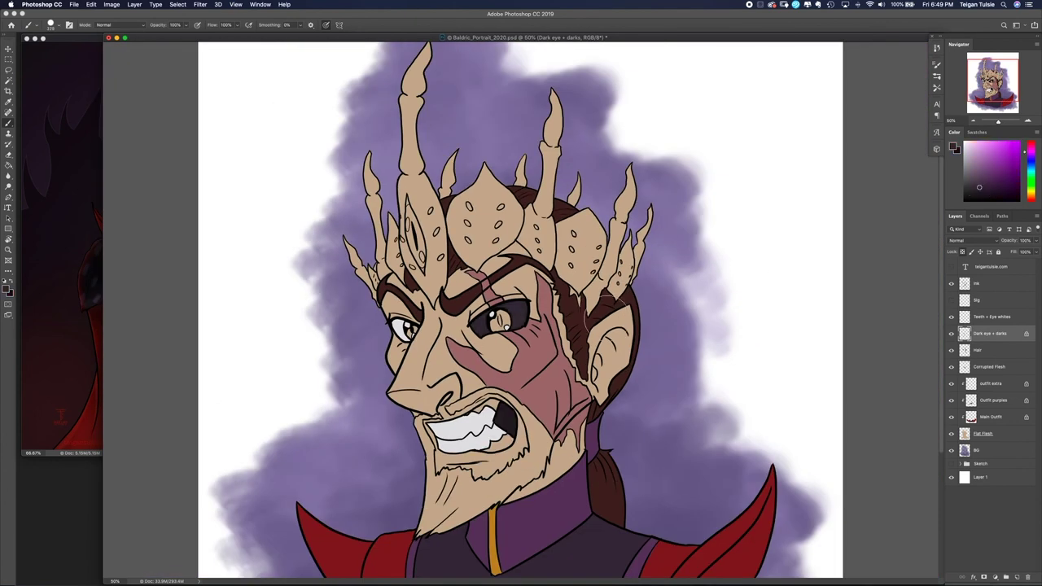
scroll(450, 431, up, 5)
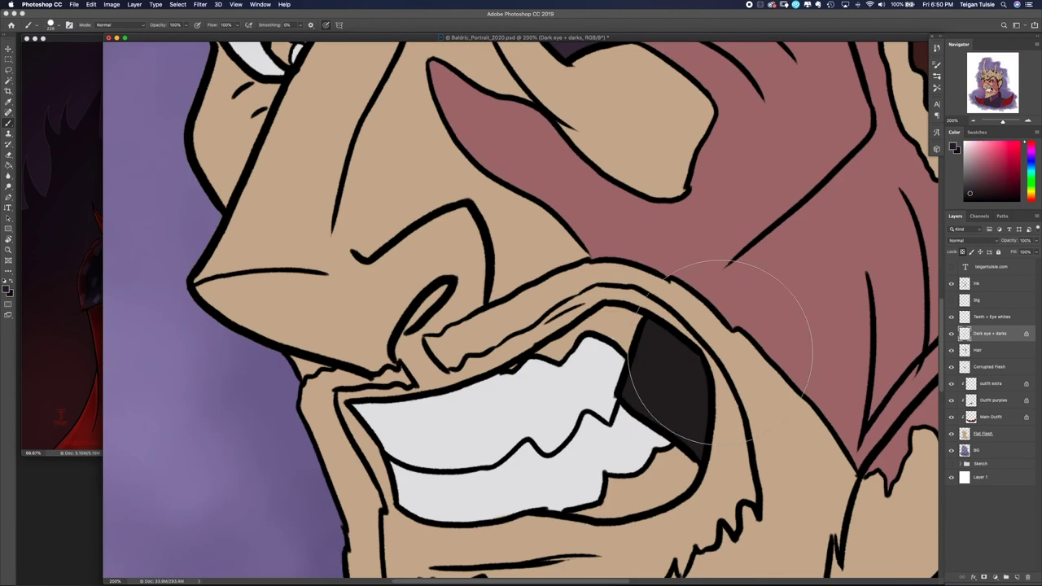
- Select the moustache and beard areas from the linework and fill them dark brown on the Hair layer
key(alt+bracketright)
key(alt+bracketright)
key(alt+bracketright)
key(ctrl+minus)
key(ctrl+minus)
key(w)
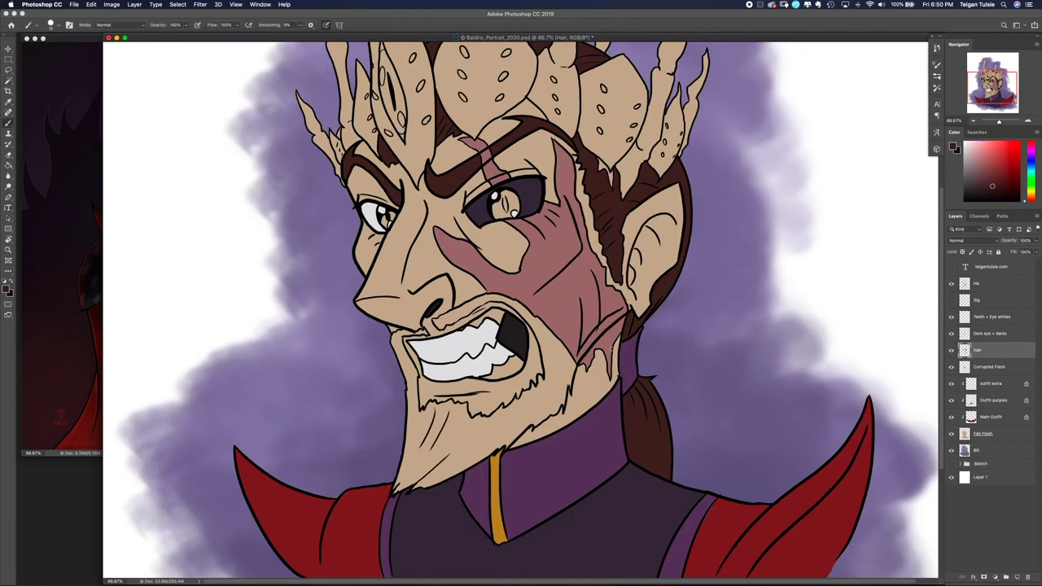
click(189, 4)
click(1001, 350)
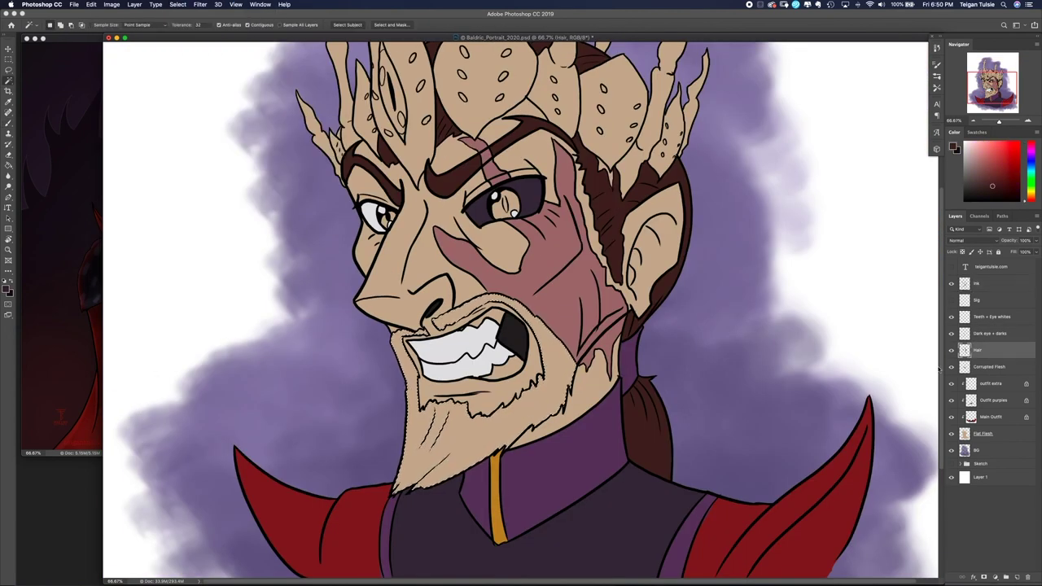
key(g)
key(alt+BackSpace)
- Create a layer named Greys clipped to the Hair layer and pick a muted grey-purple for painting
click(1015, 577)
key(ctrl+alt+g)
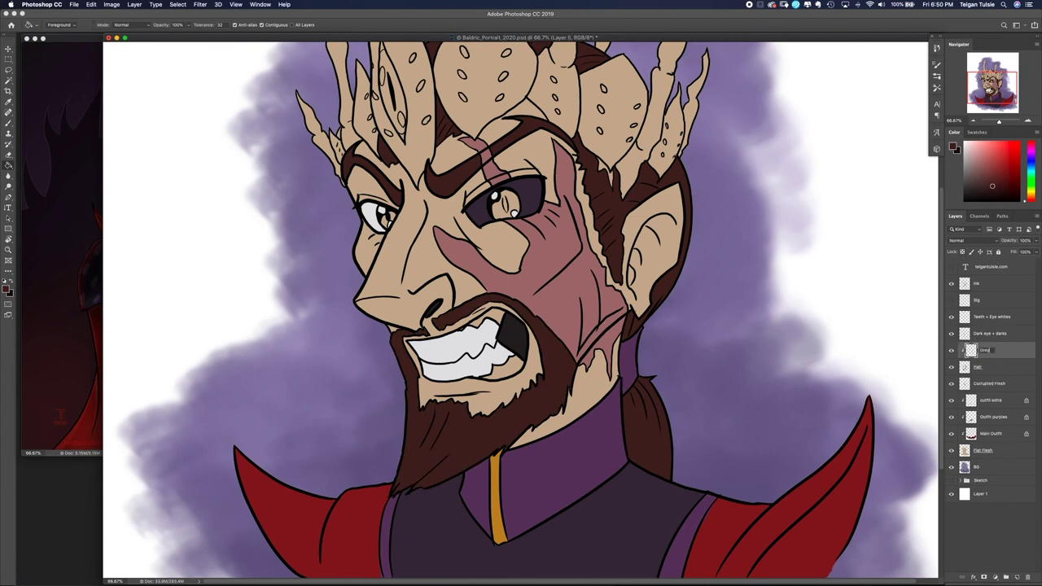
key(ctrl+Tab)
key(ctrl+Tab)
key(b)
- Try painting grey-purple streaks down the side of the beard on the Greys layer
drag(569, 358, 560, 400)
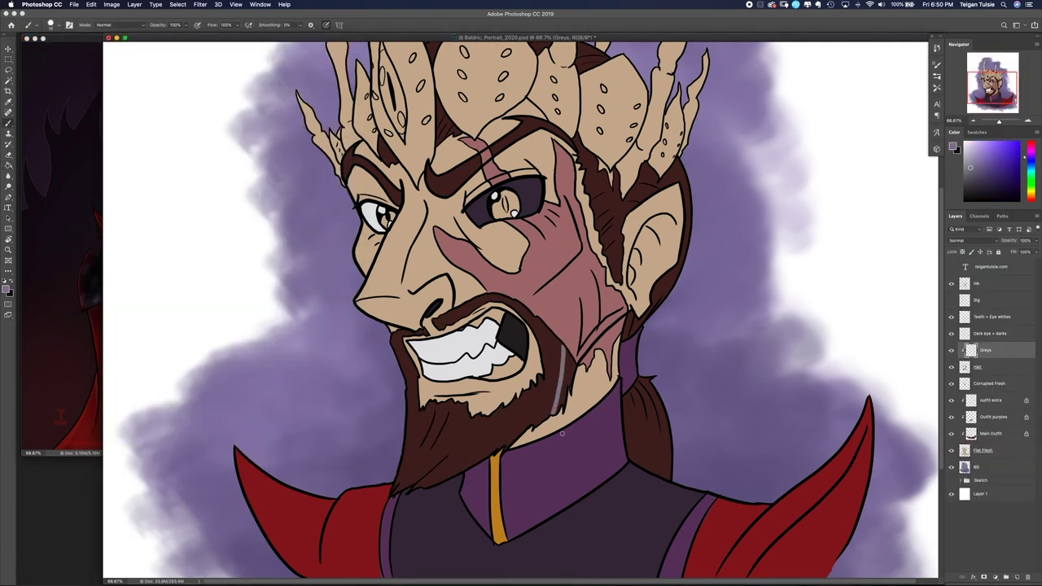
mouse_move(539, 157)
mouse_down()
mouse_move(607, 200)
mouse_move(617, 273)
mouse_move(556, 346)
mouse_move(561, 407)
mouse_up()
key(super+minus)
key(super+minus)
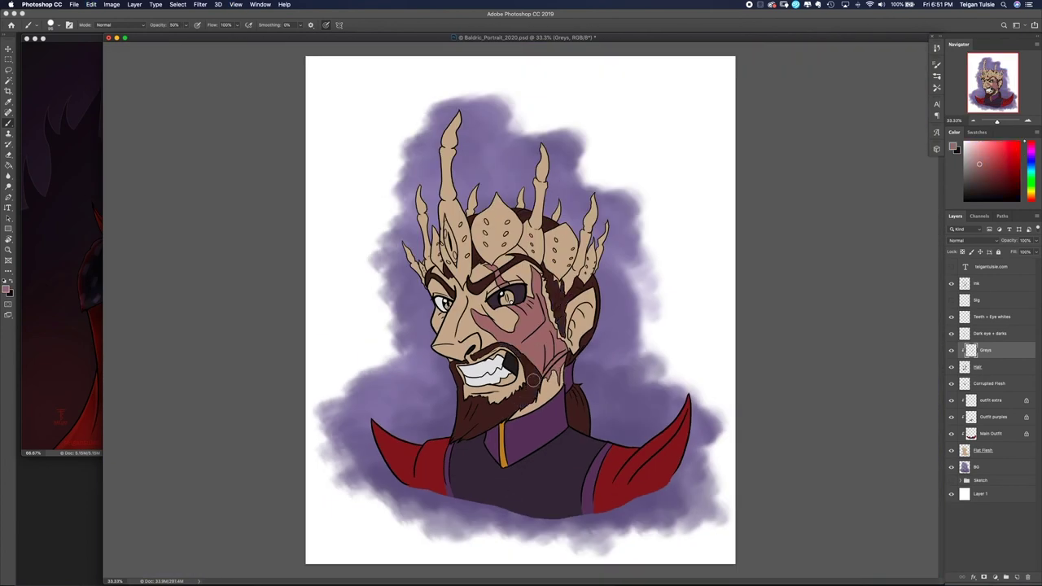
- Sample a muted grey-purple from the reference artwork and choose the Alex Brush 1 tool preset
key(ctrl+Tab)
alt+click(65, 244)
key(ctrl+Tab)
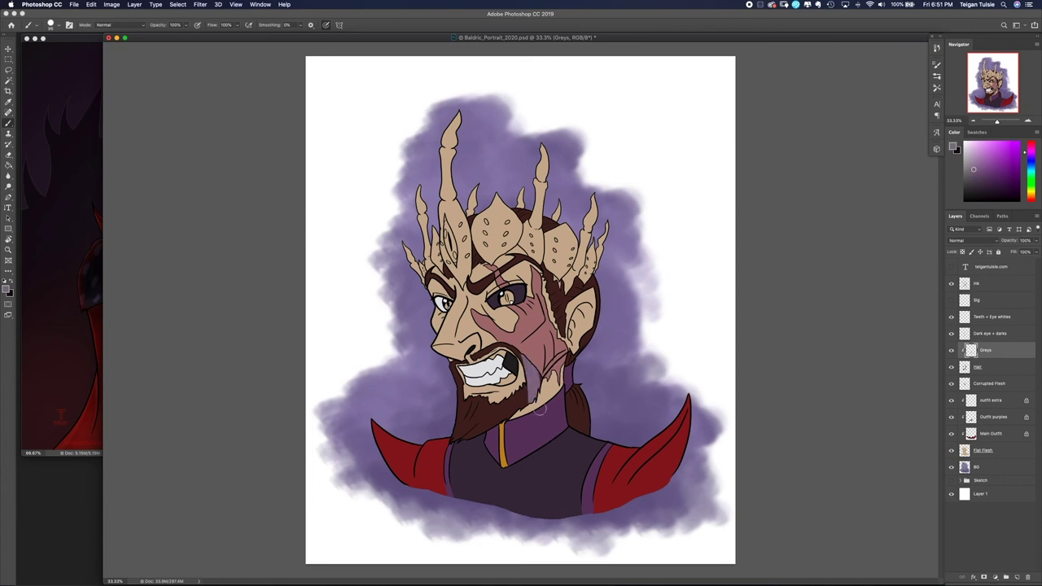
key(super+plus)
key(F5)
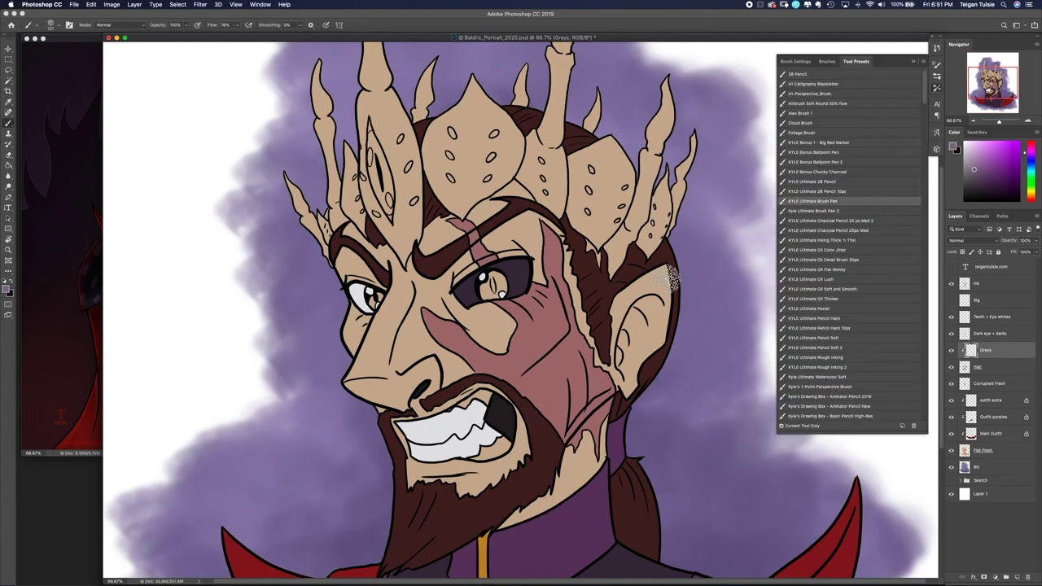
key(period)
key(period)
key(period)
key(period)
key(period)
key(period)
key(period)
key(period)
key(period)
key(period)
key(period)
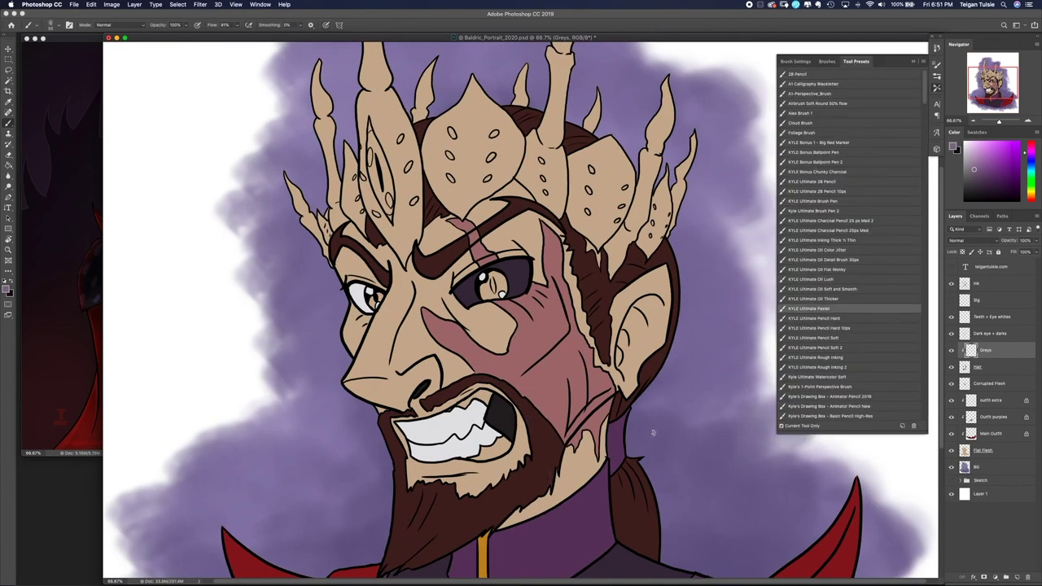
key(period)
key(period)
key(period)
key(period)
key(period)
key(period)
key(period)
click(802, 133)
click(802, 113)
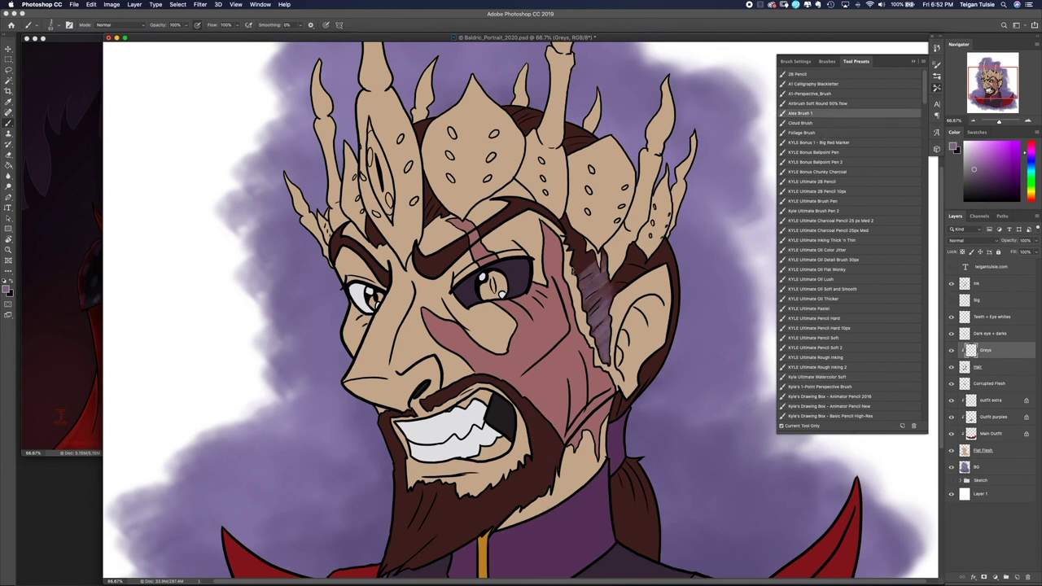
- Paint grey-purple streaks through the temple hair, scarred eyebrow, moustache and side of the beard
drag(580, 249, 635, 280)
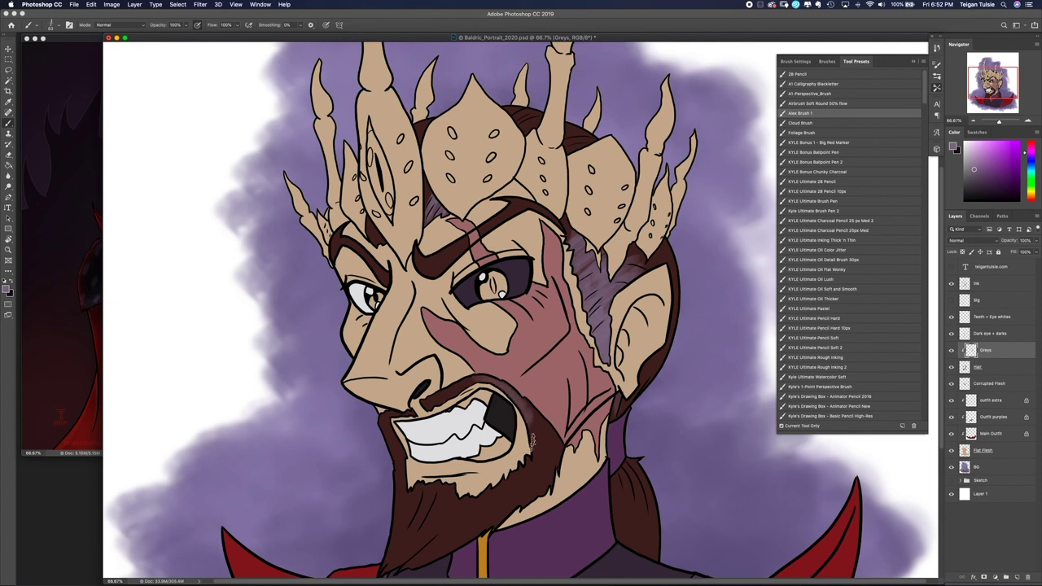
key(super+minus)
key(super+minus)
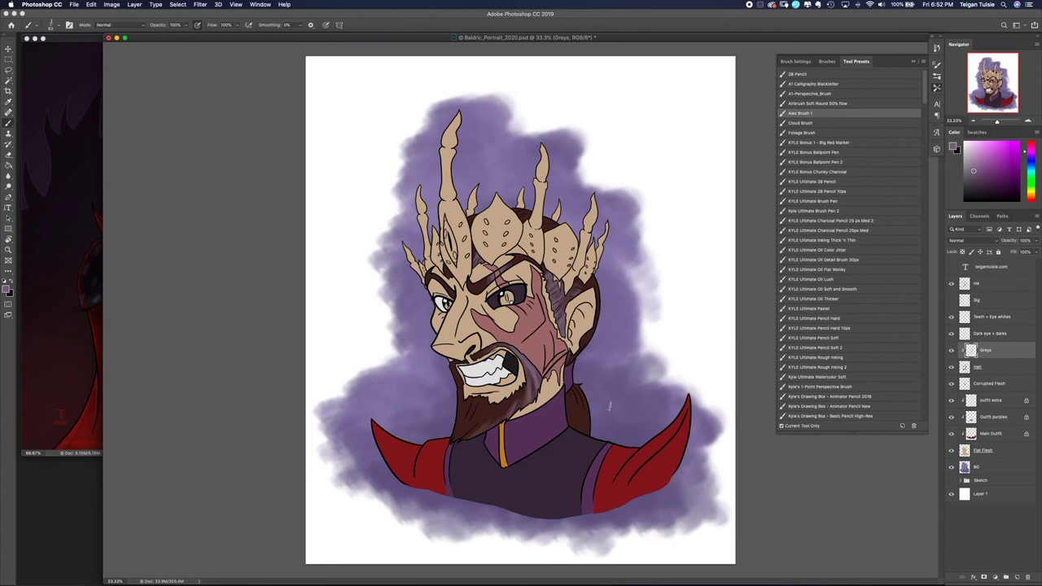
- Create a layer named Gums + other details above Teeth + Eye whites and switch to the Hard Round brush
key(super+plus)
key(super+plus)
key(super+plus)
key(alt+bracketright)
key(alt+bracketright)
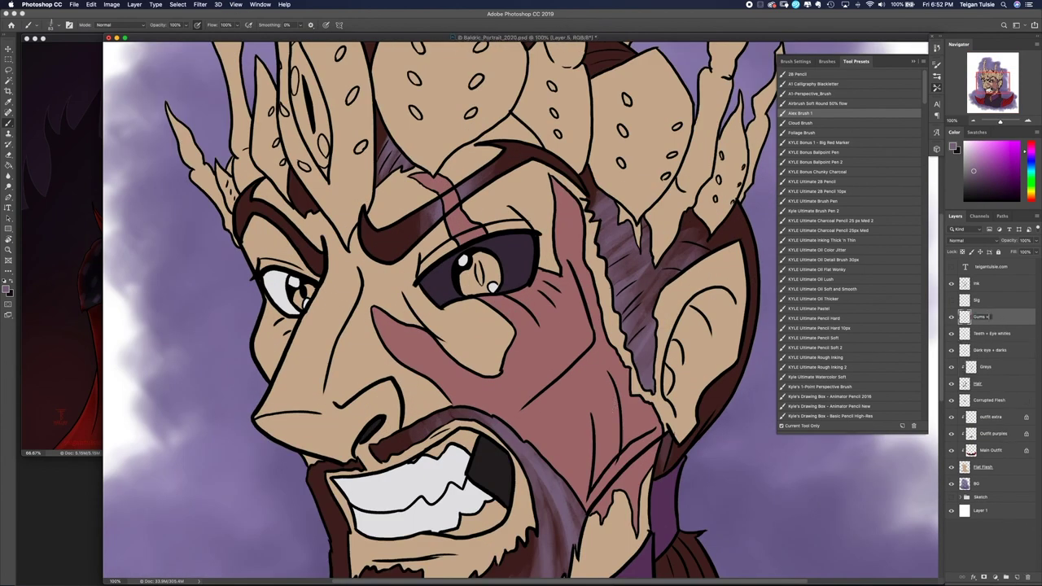
key(Return)
click(912, 61)
click(33, 25)
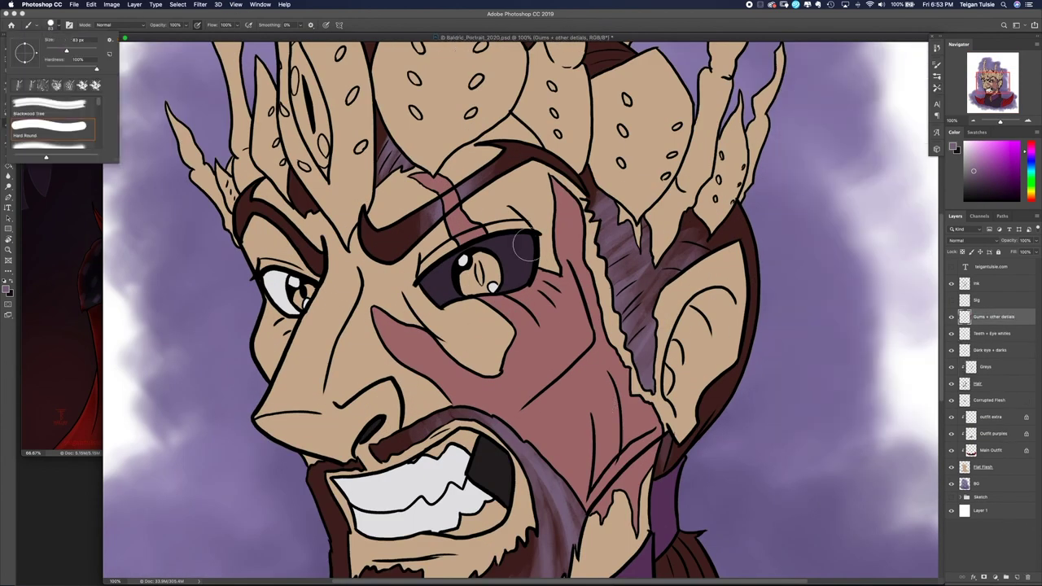
- Try painting the corrupted eye's iris bright pink on the Gums + other details layer
click(64, 250)
alt+click(151, 198)
click(547, 508)
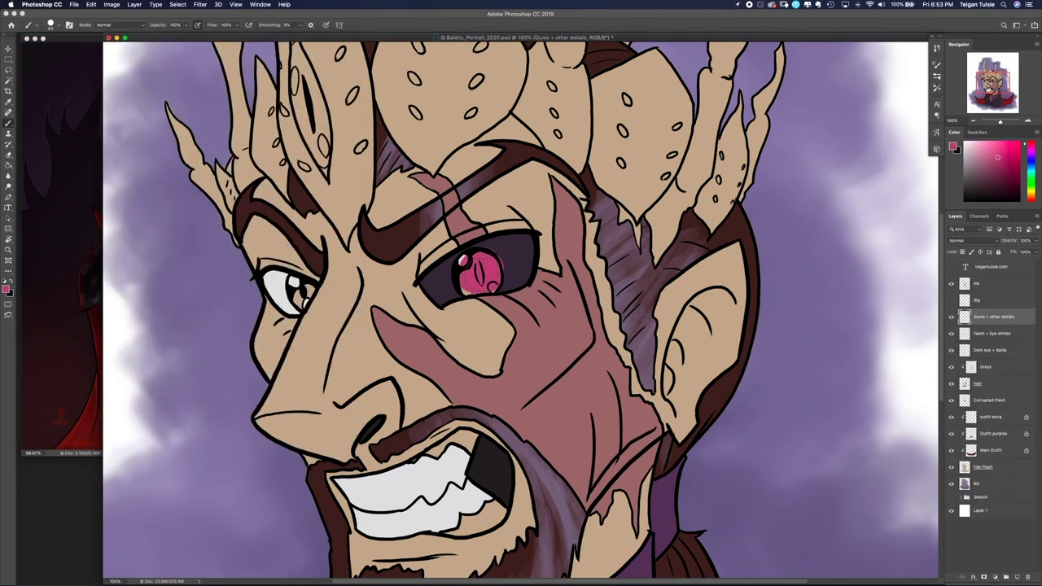
- Try painting the upper gum dusty pink with the Hard Round brush at 999 px, and undo the stroke
key(super+equal)
scroll(459, 322, down, 5)
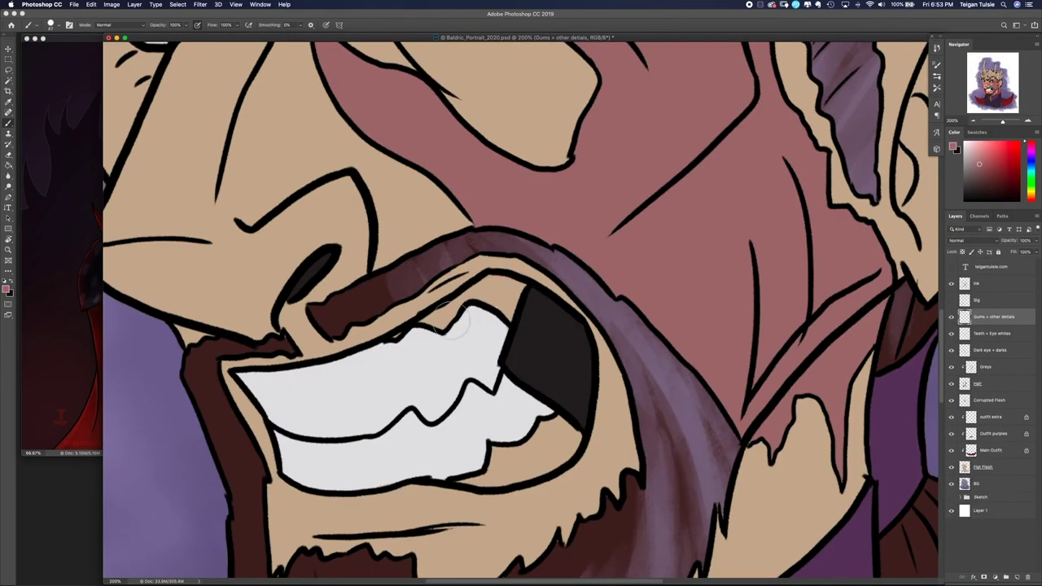
click(50, 25)
click(53, 129)
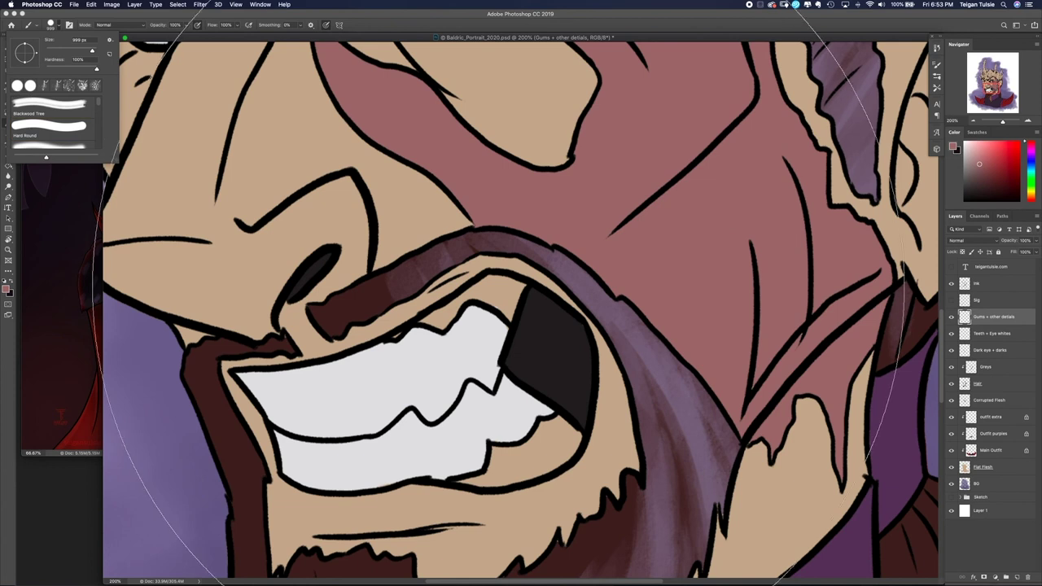
drag(480, 325, 533, 297)
key(super+z)
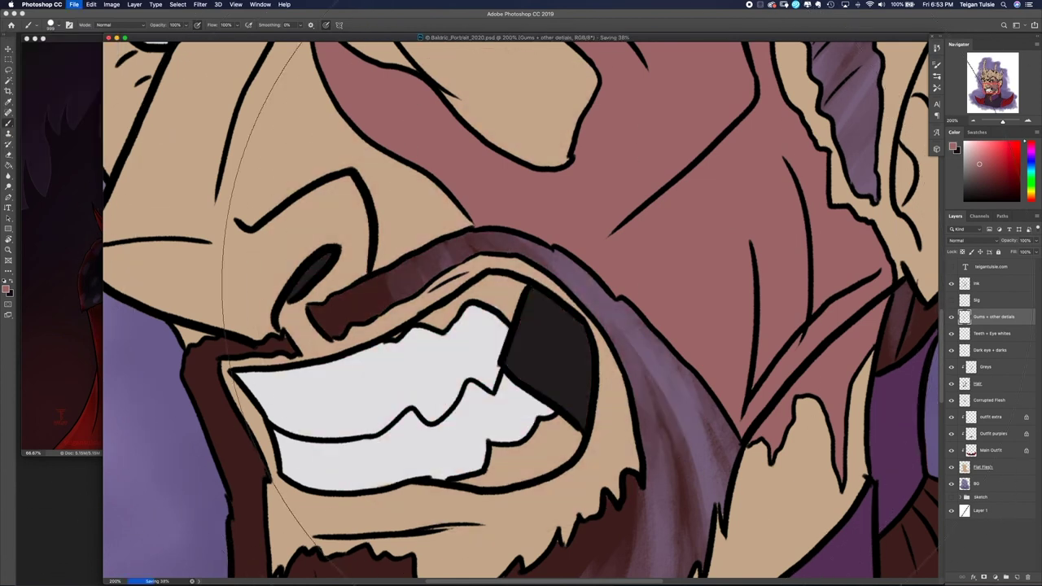
- Paint the upper and lower gums dusty pink with a small Hard Round brush, lock transparent pixels and recolour them brighter red
click(936, 87)
click(454, 308)
click(50, 25)
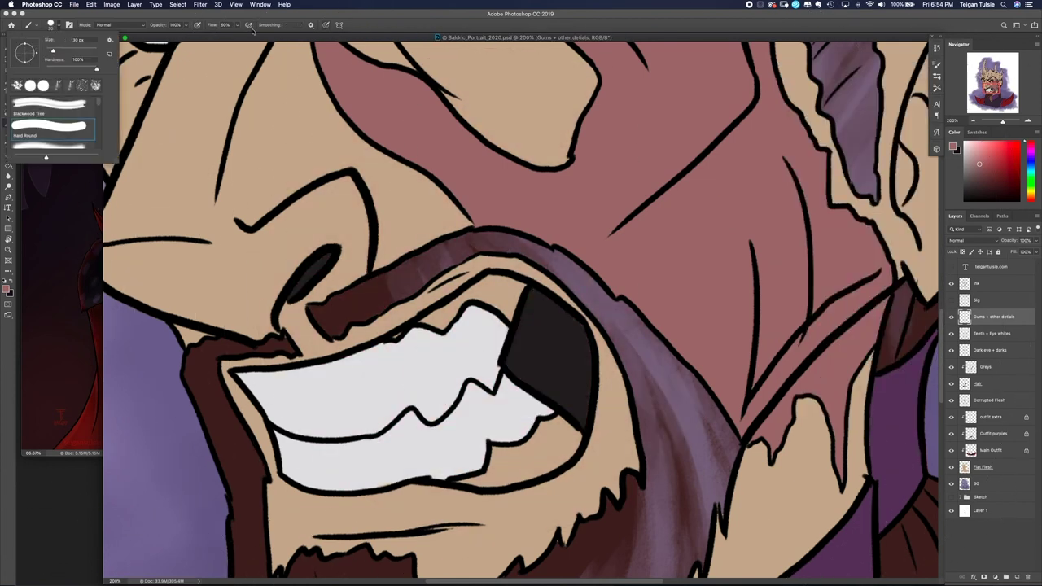
click(37, 130)
drag(496, 298, 504, 283)
key(super+z)
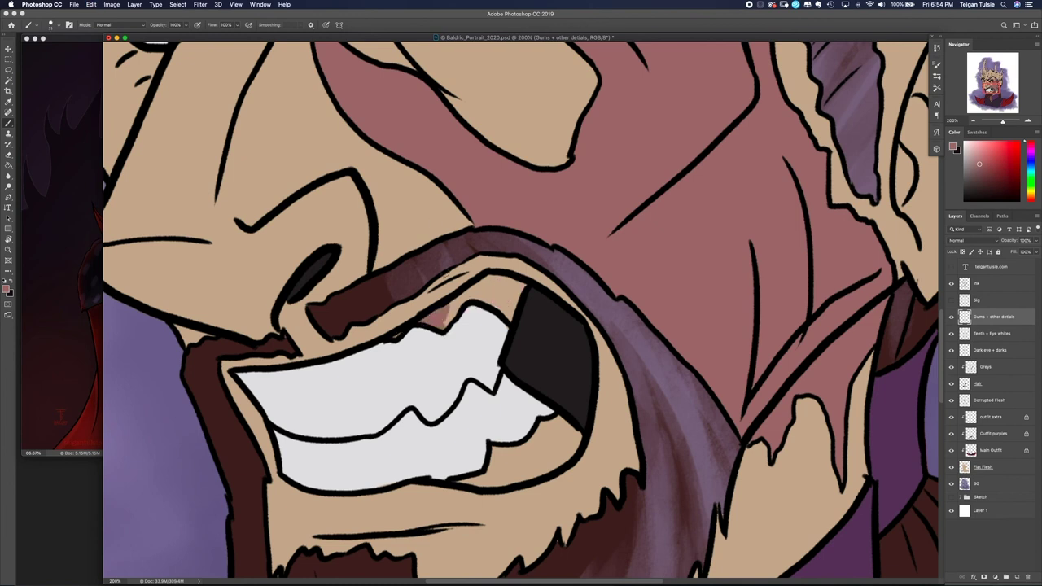
drag(454, 308, 513, 279)
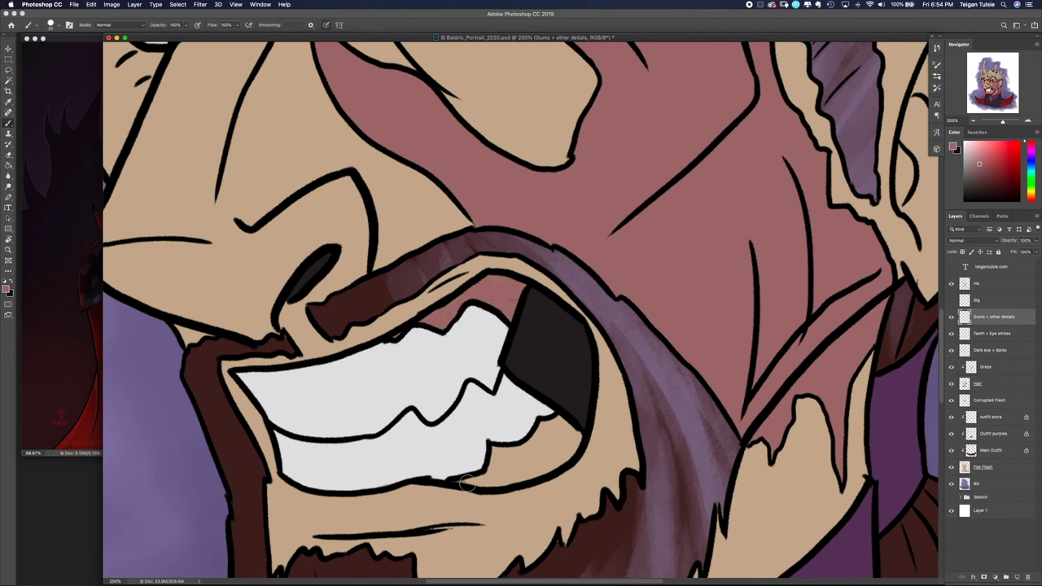
mouse_move(466, 483)
mouse_down()
mouse_move(544, 423)
mouse_move(562, 443)
mouse_up()
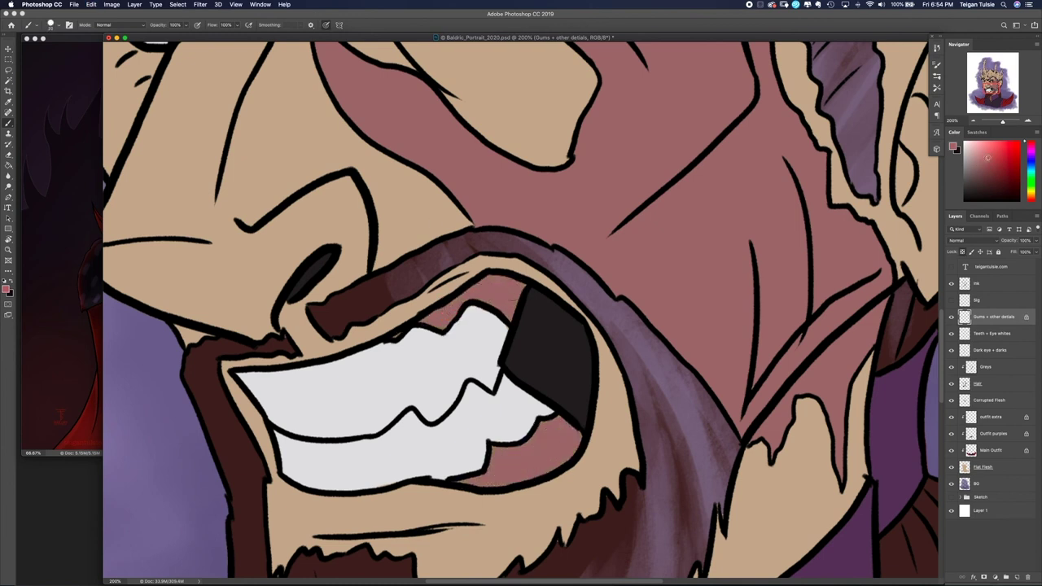
key(super+minus)
key(super+minus)
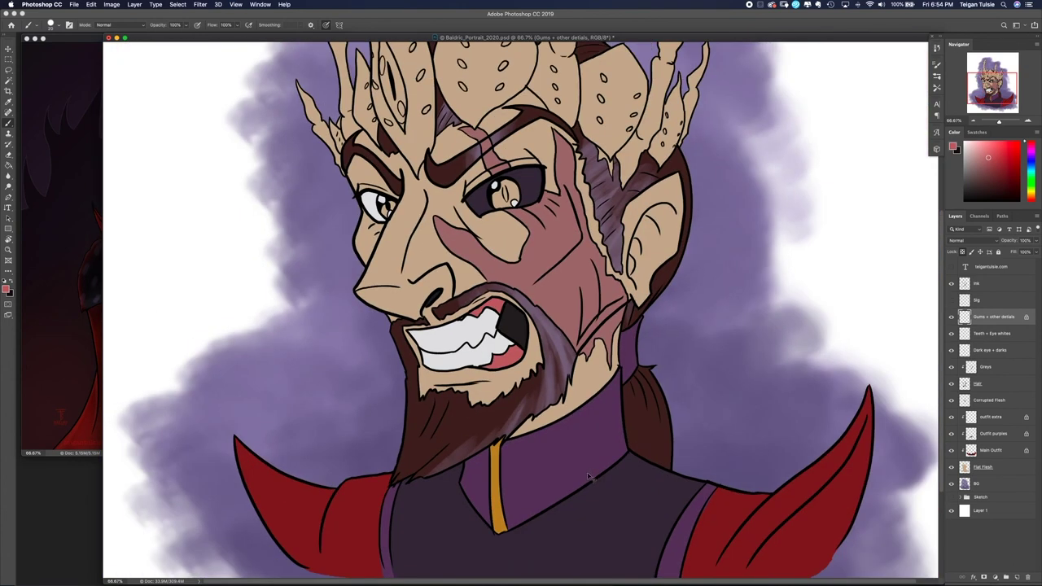
- Create a layer named eyes and move it below the Dark eye + darks layer
key(super+plus)
key(super+plus)
key(super+shift+alt+n)
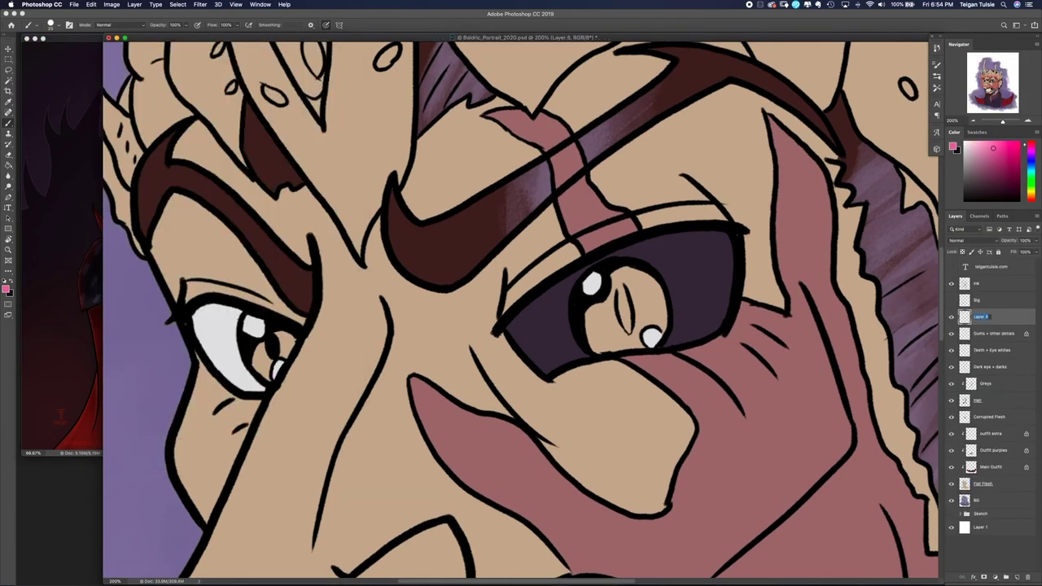
key(super+bracketleft)
key(super+bracketleft)
key(super+bracketleft)
- Paint the corrupted eye's iris bright pink on the eyes layer and erase the overspill
mouse_move(656, 324)
mouse_down()
mouse_move(606, 321)
mouse_move(635, 311)
mouse_up()
key(e)
key(super+minus)
key(super+minus)
key(super+plus)
key(super+plus)
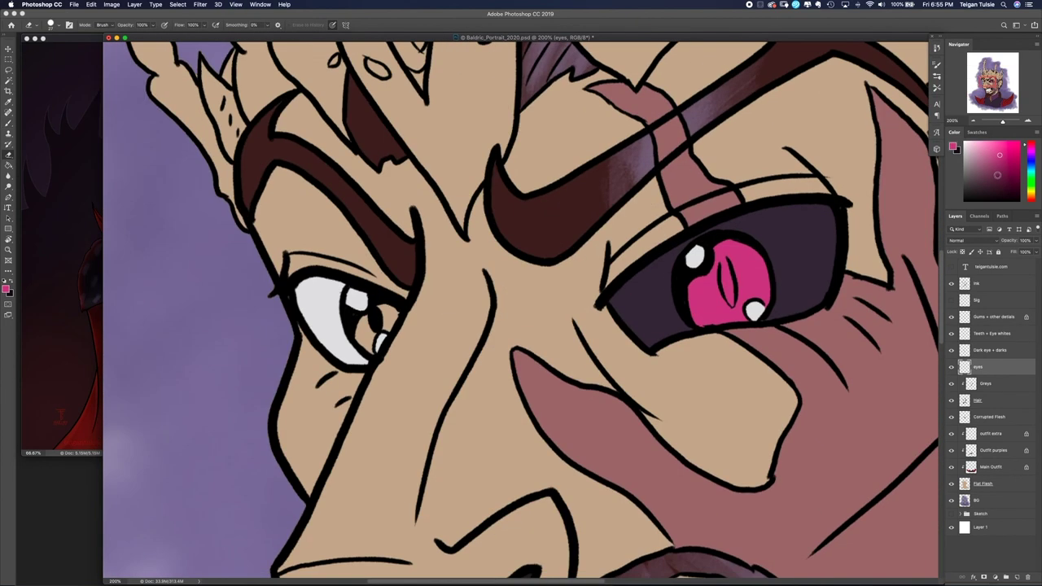
- Paint the normal eye's iris a dark plum on the eyes layer
key(b)
drag(360, 326, 363, 330)
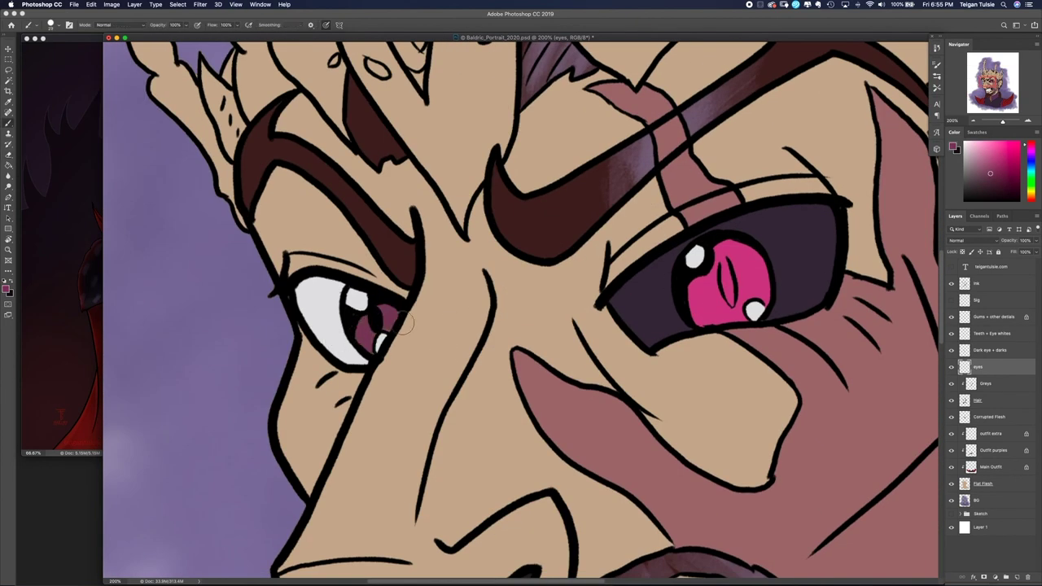
click(980, 336)
key(super+minus)
key(super+minus)
key(super+minus)
key(super+minus)
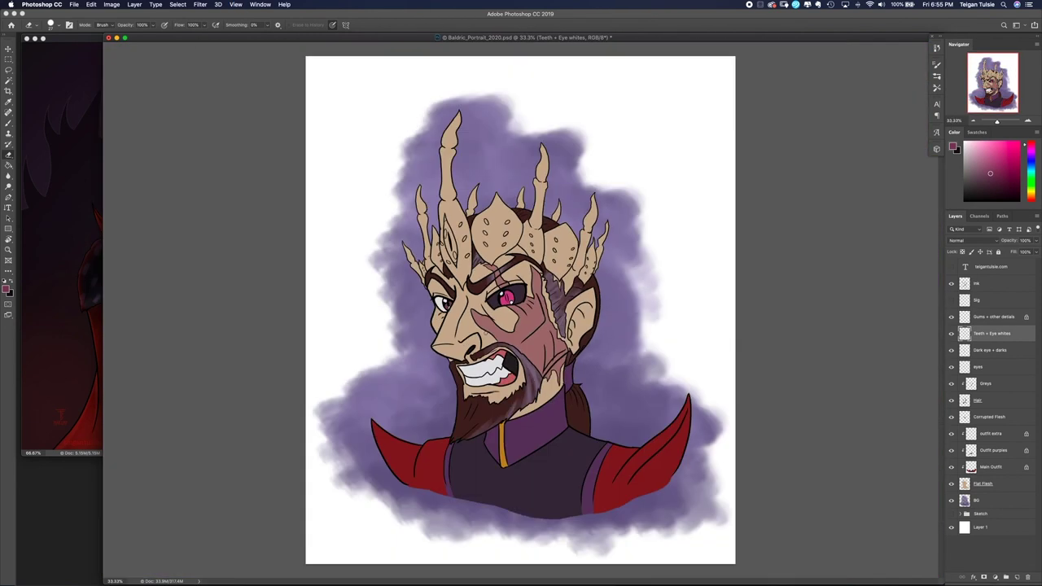
- Paint the crown's vertical eye bright pink around its slit pupil and its corners dusty pink
key(super+plus)
key(super+plus)
key(super+plus)
key(super+plus)
drag(407, 244, 936, 559)
mouse_move(288, 106)
mouse_down()
mouse_move(292, 171)
mouse_move(309, 134)
mouse_up()
drag(301, 106, 324, 204)
drag(313, 131, 334, 244)
drag(293, 179, 322, 318)
drag(326, 236, 358, 342)
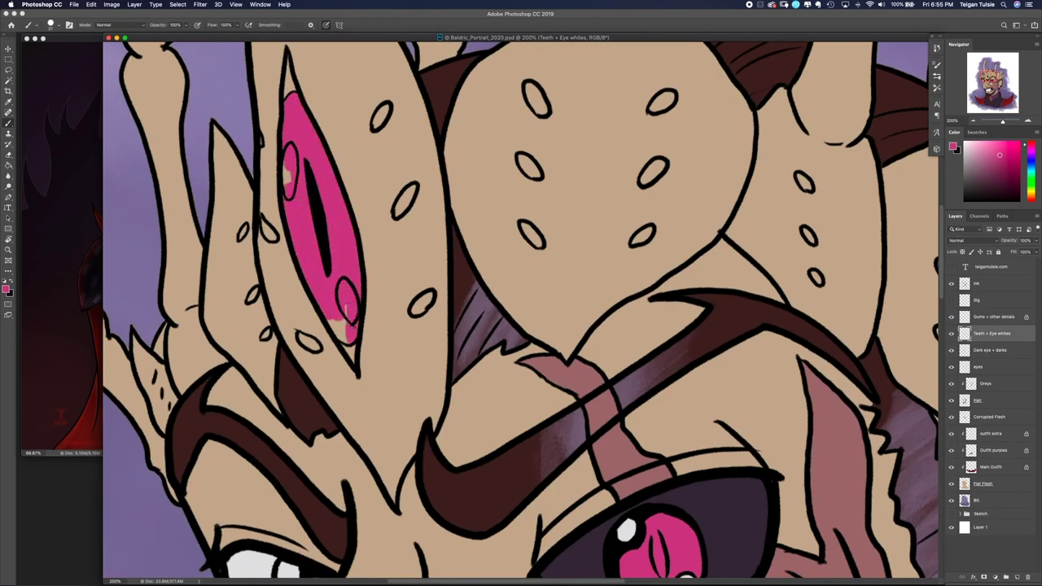
drag(333, 309, 346, 346)
scroll(600, 506, down, 5)
scroll(600, 506, up, 5)
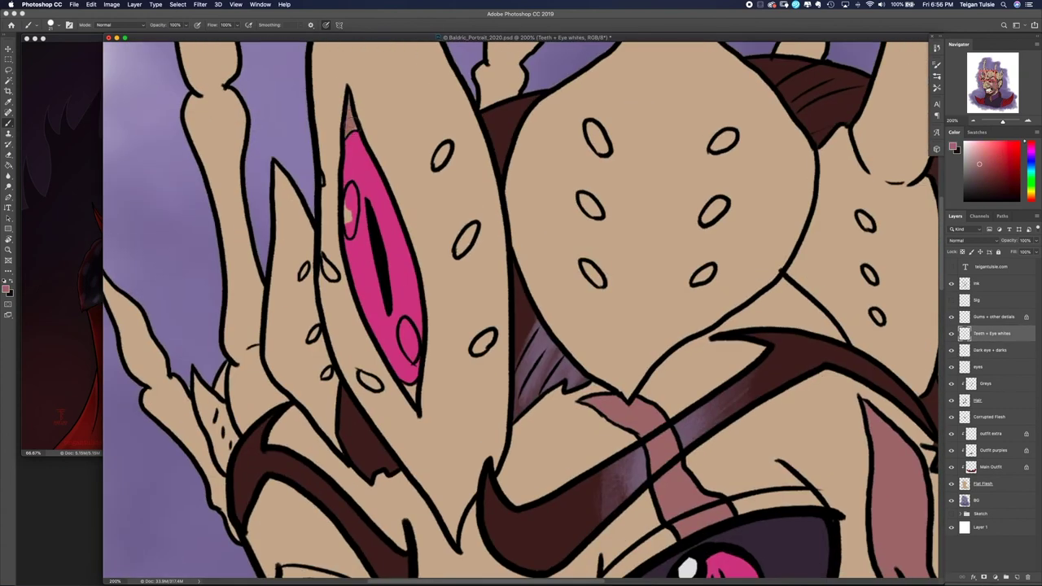
- Move the Dark eye + darks layer above Gums + other details and paint the crown eye's two highlights off-white
scroll(521, 309, down, 3)
key(x)
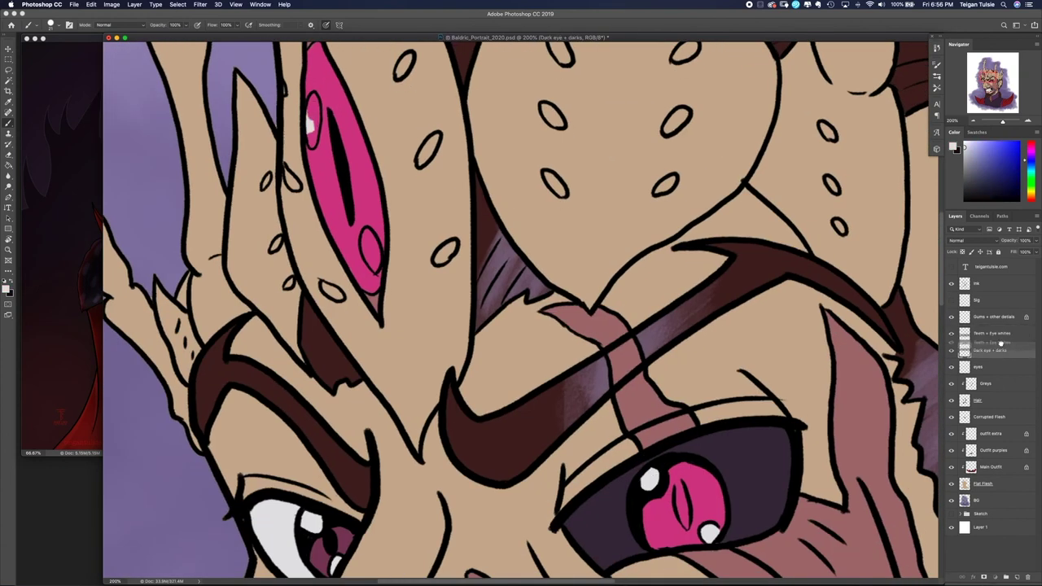
drag(1010, 315, 1010, 318)
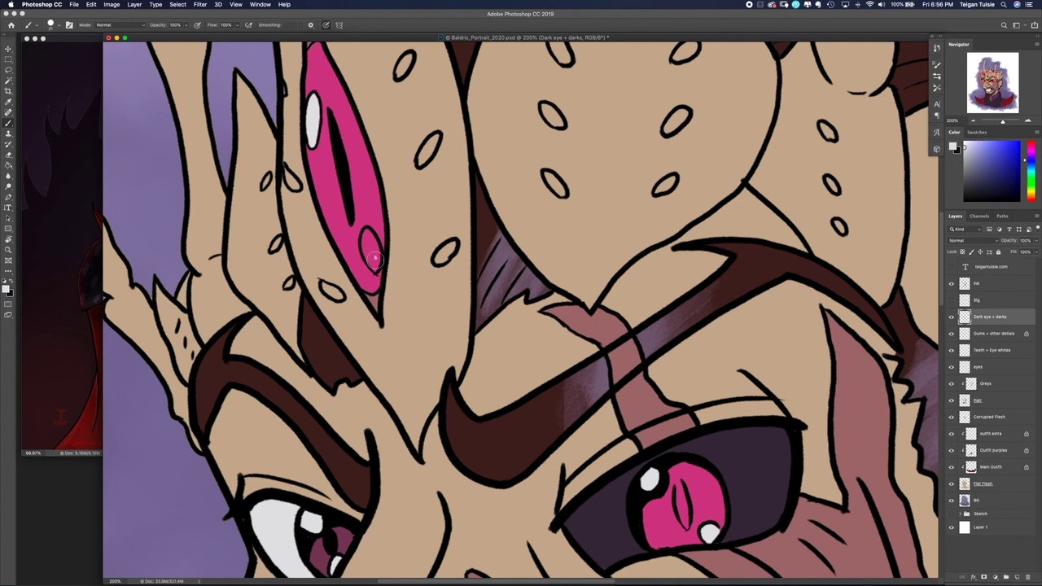
key(super+minus)
key(super+minus)
key(super+minus)
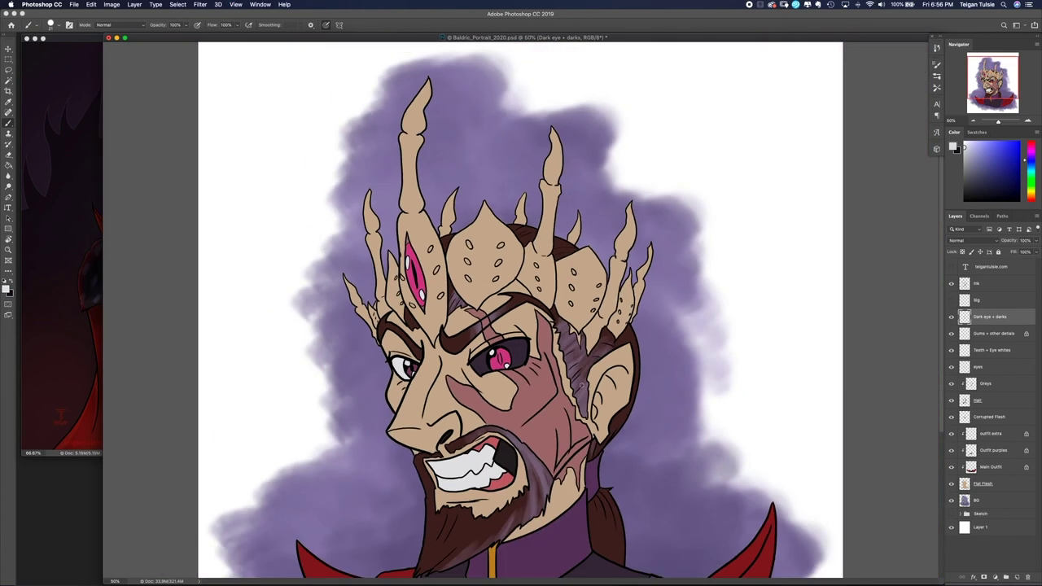
- Create a layer named Bone Crown above the Dark eye + darks layer
click(989, 399)
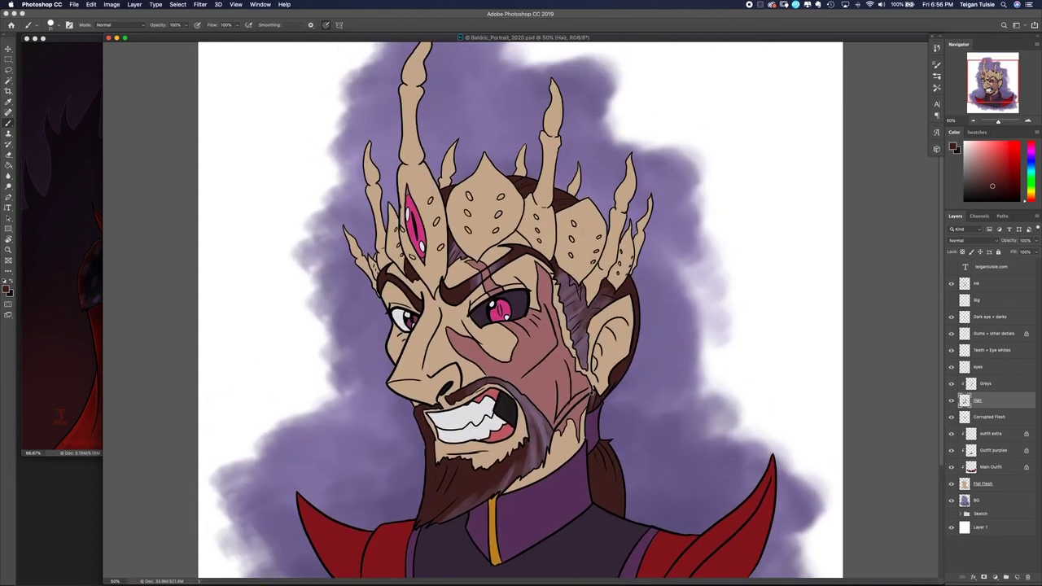
click(989, 316)
click(1017, 576)
double_click(977, 317)
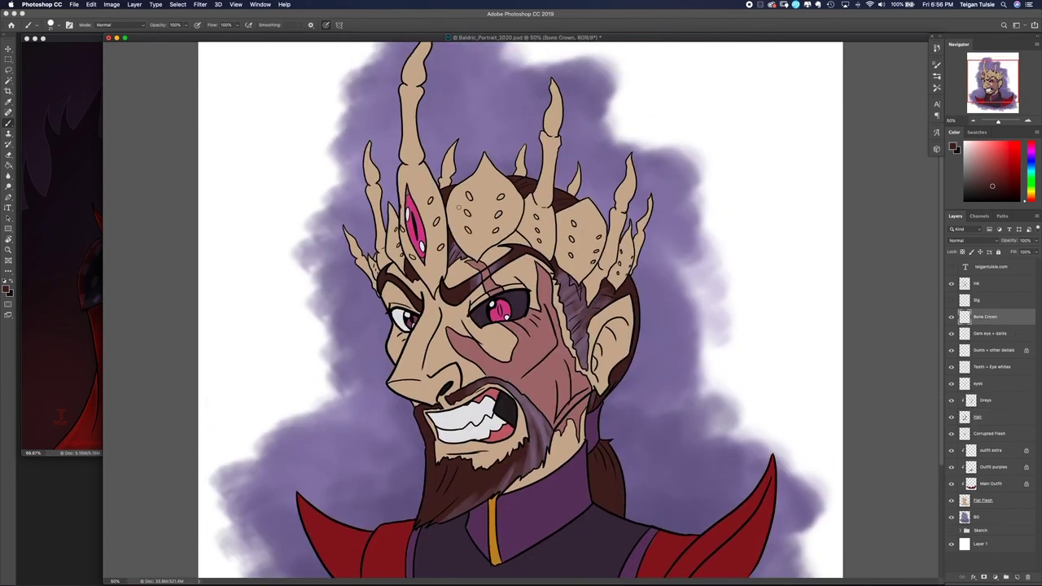
- Select the crown's regions inside the ink lines and fill them off-white on the Bone Crown layer
key(x)
click(6, 288)
drag(270, 258, 270, 334)
key(Return)
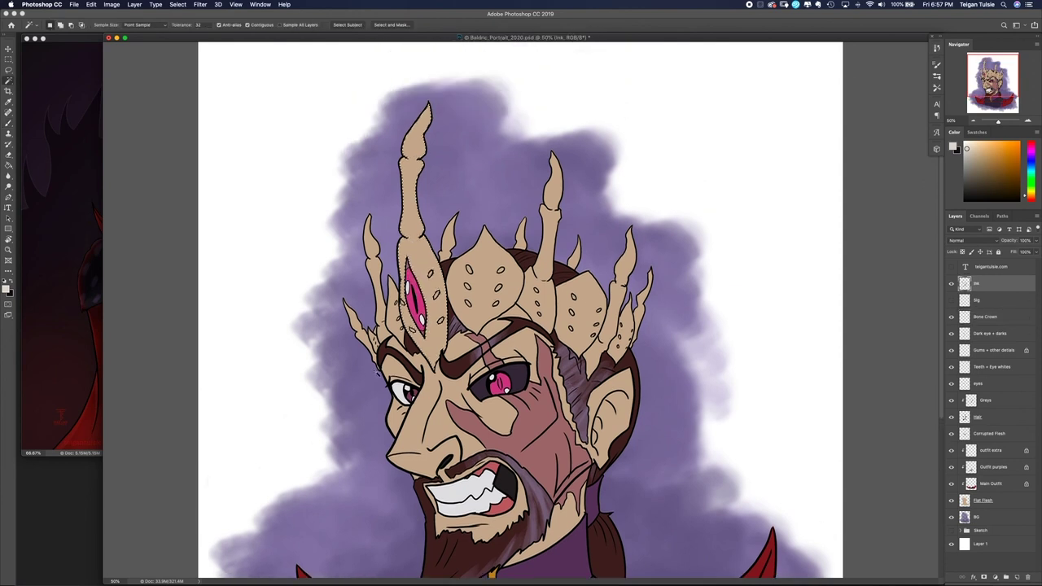
shift+click(619, 321)
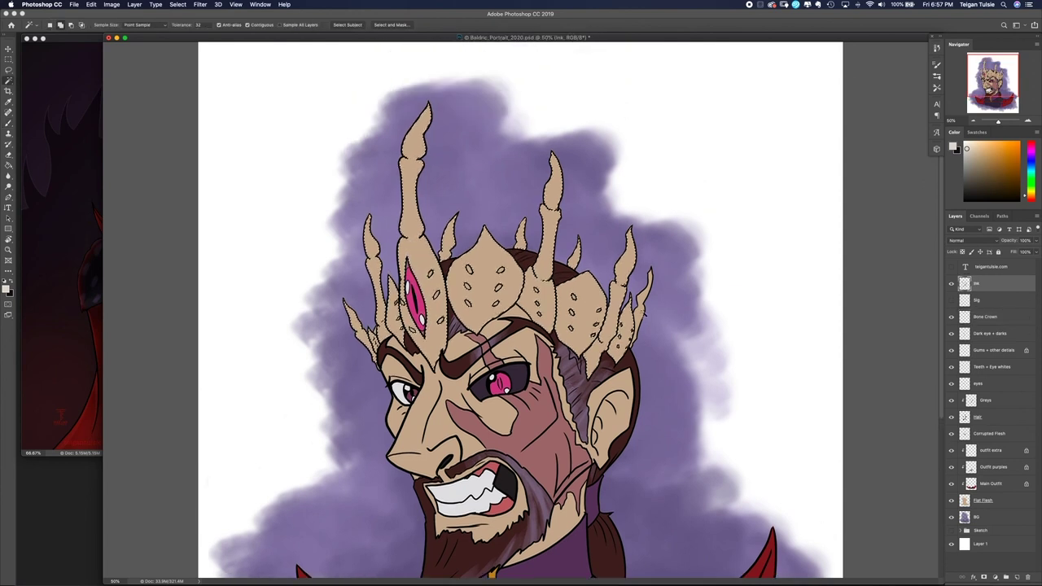
key(super+plus)
key(super+plus)
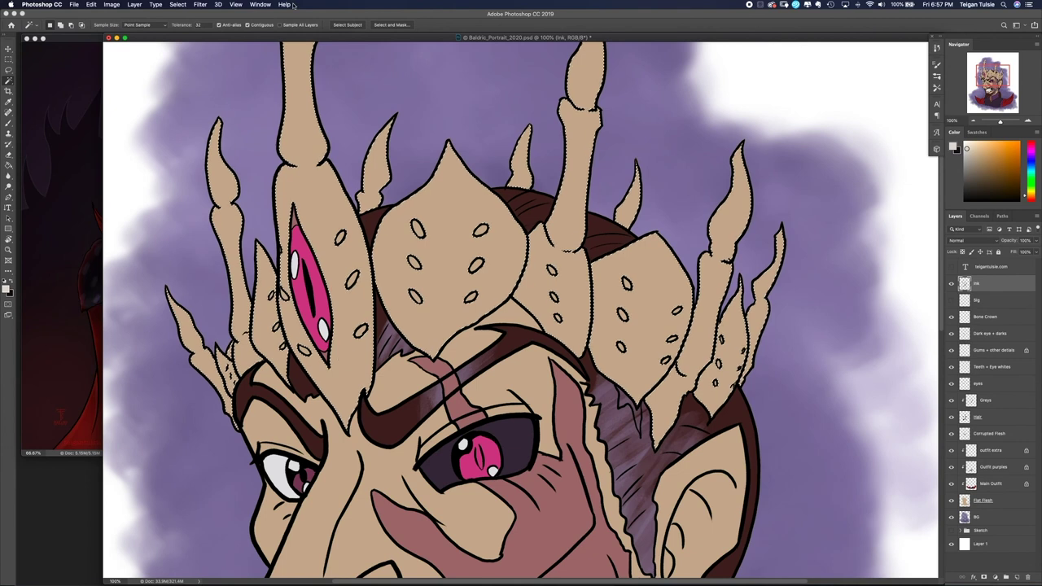
click(178, 5)
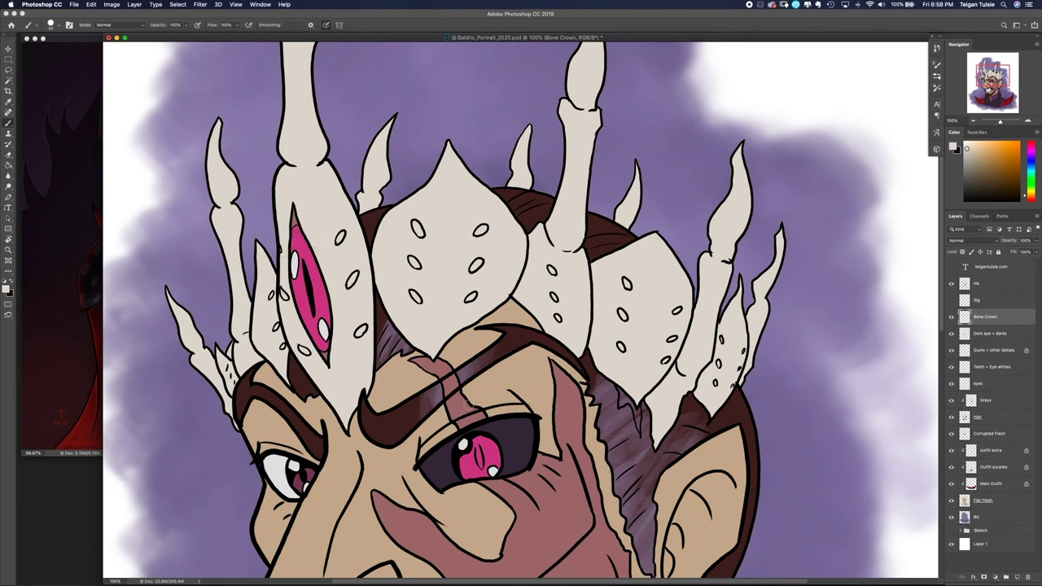
- Create a layer named Dimples above the Bone Crown layer
key(super+minus)
key(super+minus)
key(super+minus)
click(1013, 576)
double_click(981, 316)
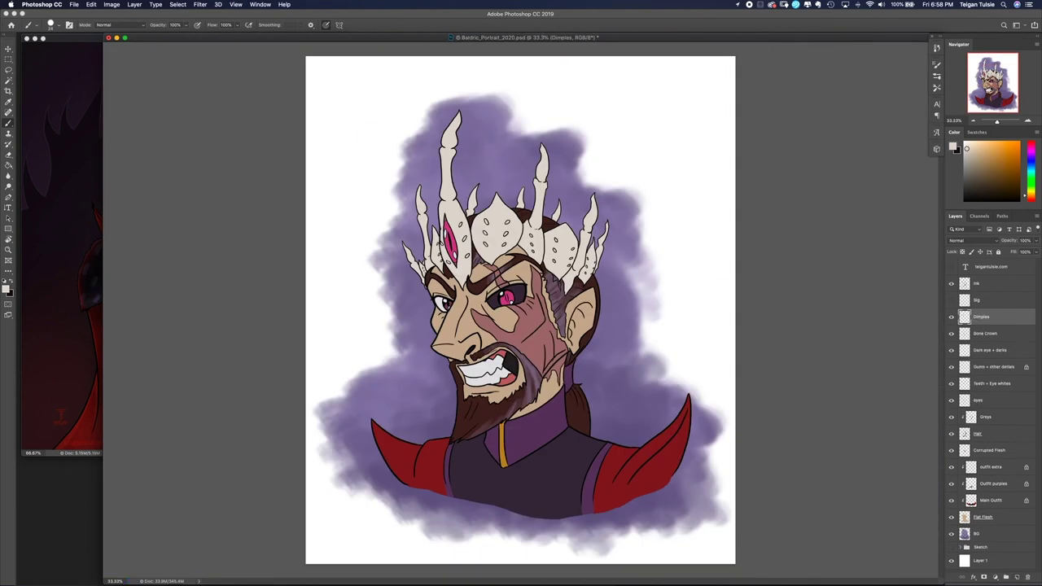
- Paint all the small oval dimples on the crown's plates bright pink on the Dimples layer
key(super+plus)
key(super+plus)
key(super+plus)
key(super+plus)
scroll(521, 309, up, 3)
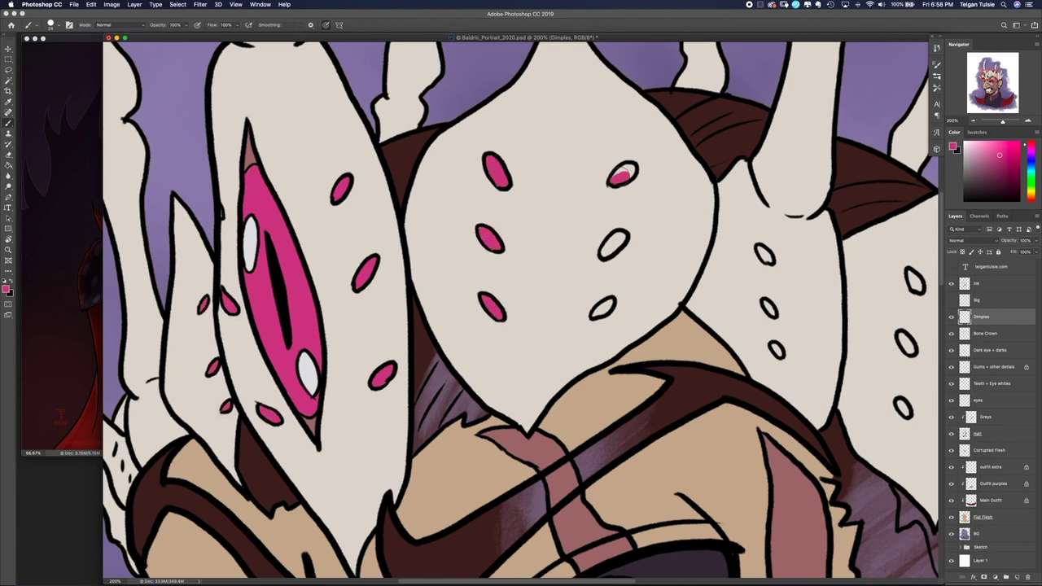
click(776, 350)
scroll(777, 349, right, 10)
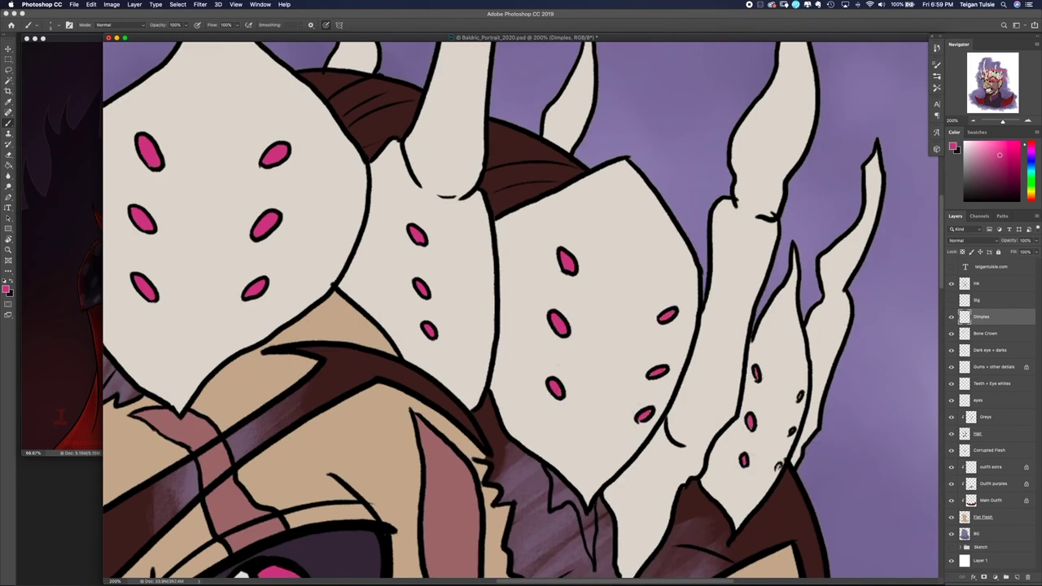
key(super+minus)
key(super+minus)
key(super+minus)
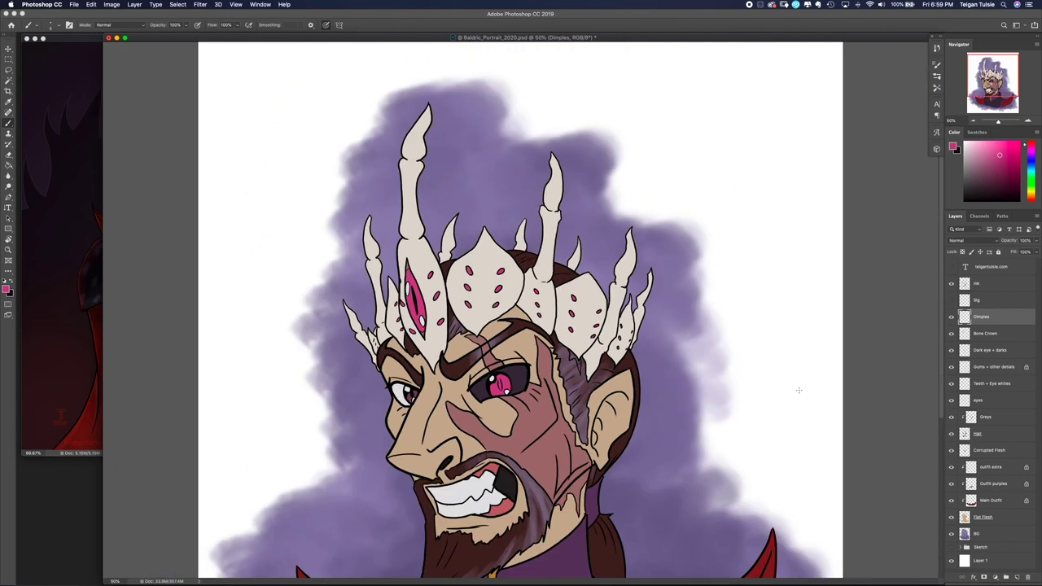
- Select the Bone Crown layer and lock its transparent pixels
key(alt+bracketleft)
key(super+minus)
key(super+minus)
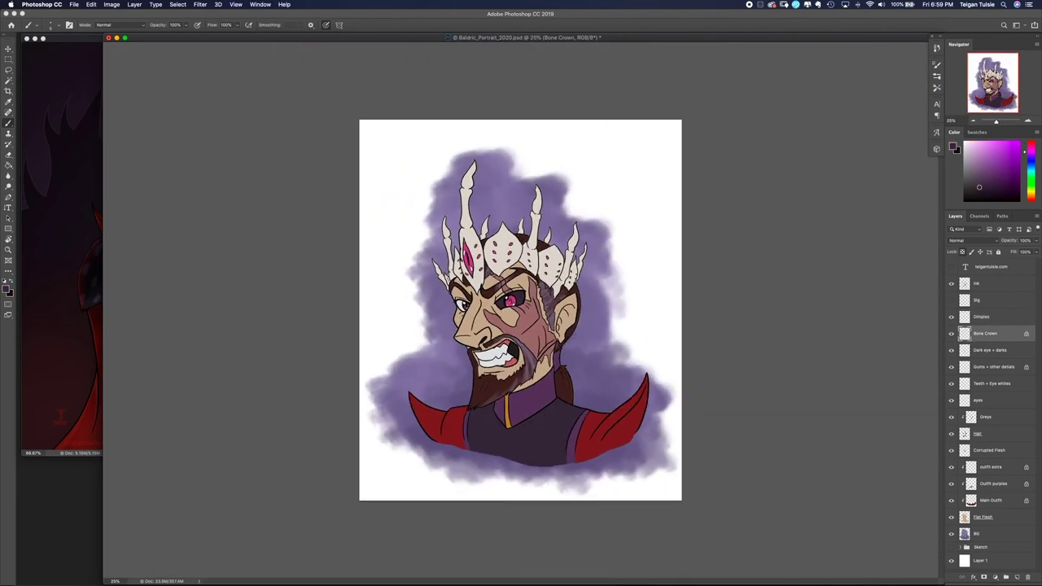
key(slash)
- Try alternative flat fills such as bright pink on the whole crown, undoing each one
key(alt+BackSpace)
key(super+plus)
key(super+plus)
key(super+z)
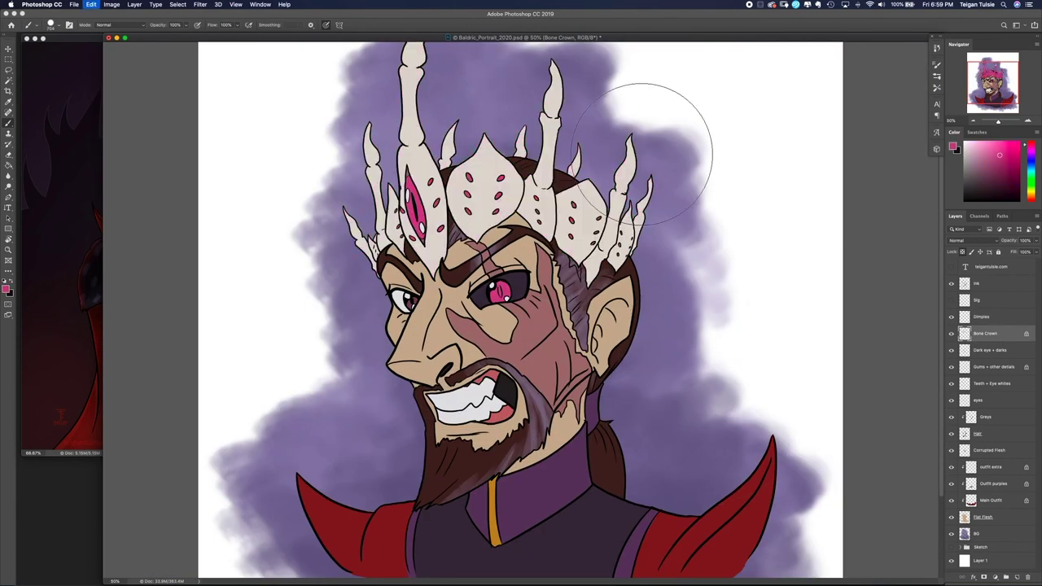
scroll(716, 244, up, 3)
key(alt+BackSpace)
key(super+z)
key(z)
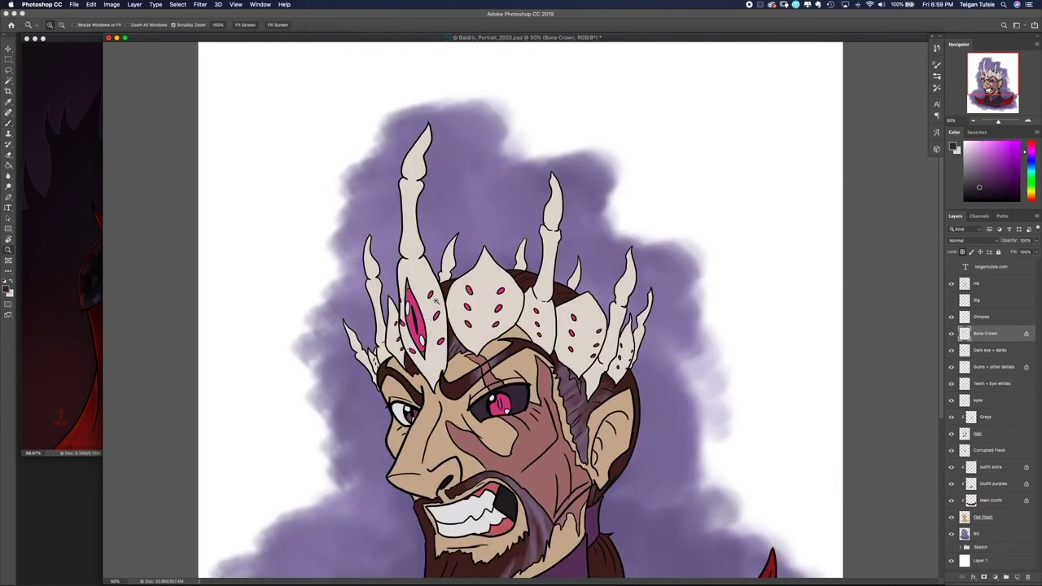
drag(408, 334, 463, 328)
key(super+minus)
key(super+minus)
key(alt+BackSpace)
key(super+z)
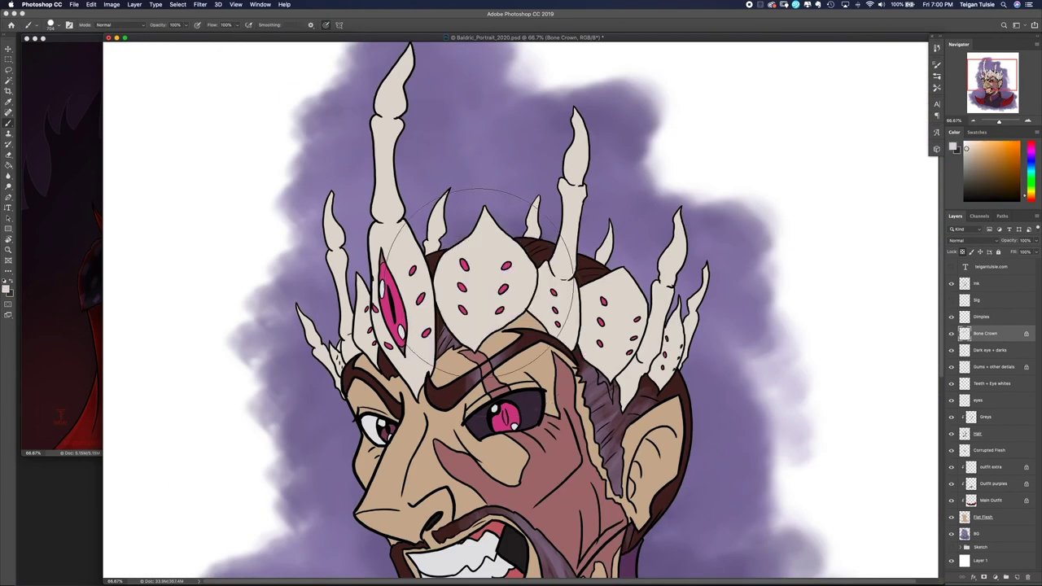
- Try brushing dark plum over the crown with a large soft brush, fading it from the spikes and from the base
key(b)
drag(511, 384, 692, 350)
key(super+minus)
key(super+z)
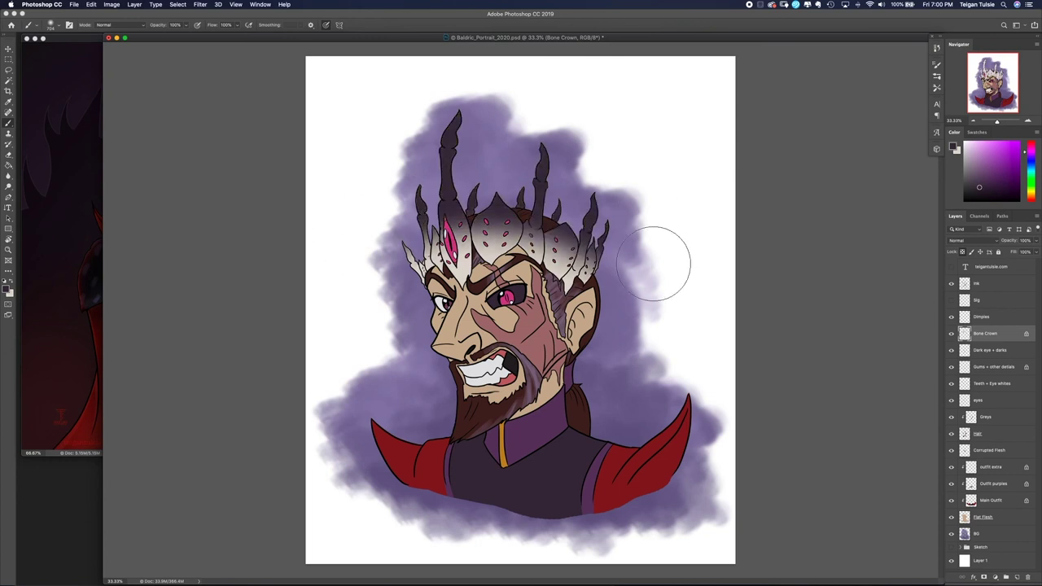
key(super+shift+z)
drag(558, 268, 570, 268)
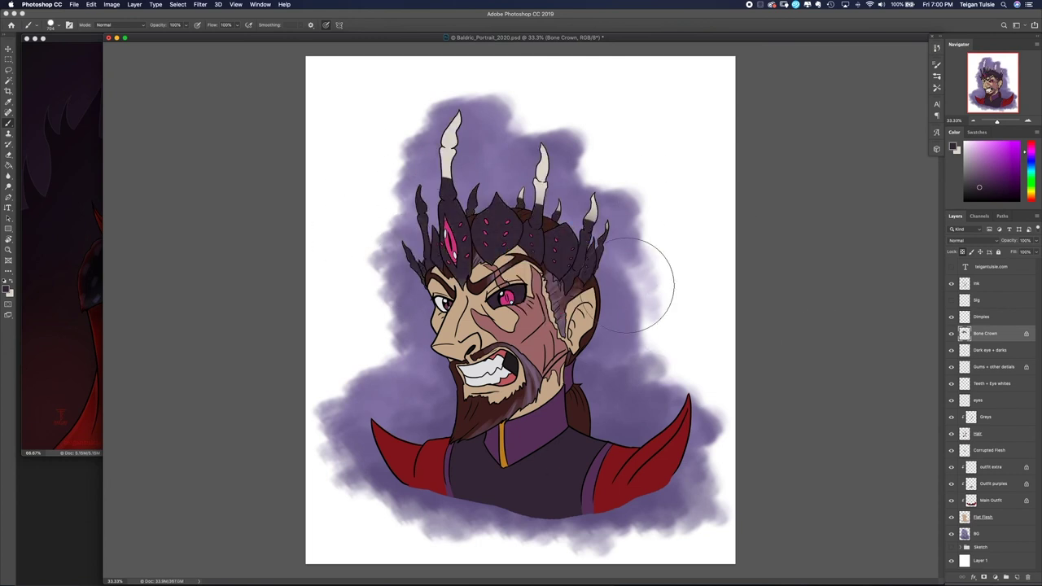
key(x)
key(super+z)
key(super+shift+z)
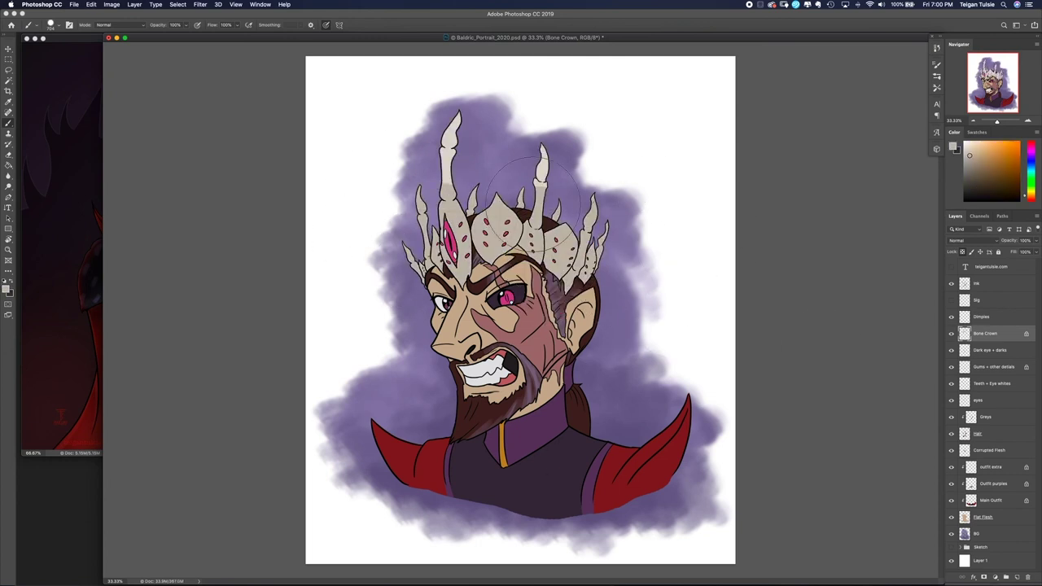
- Test a purple fill on the crown and paint its base dark plum beneath off-white spikes
alt+click(528, 147)
key(alt+BackSpace)
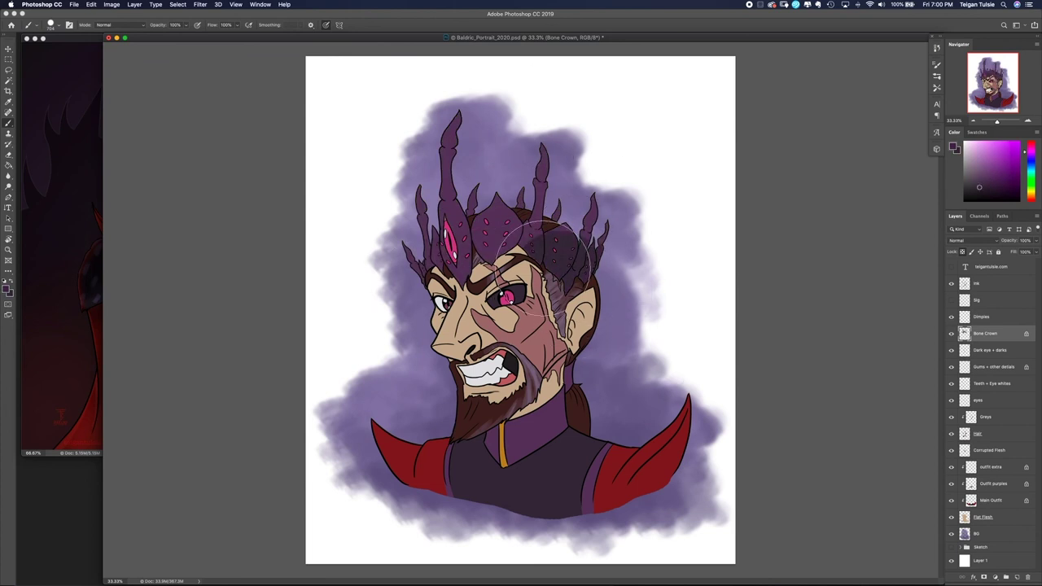
key(x)
key(super+z)
key(x)
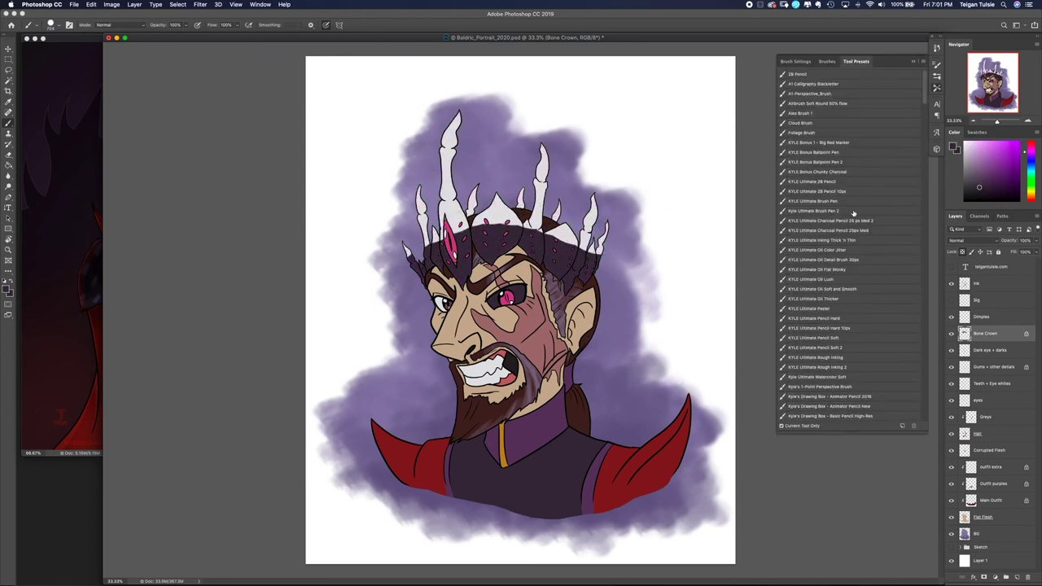
- Choose the Alex Brush 1 preset and blend the crown's dark plum plates into the pale spikes with textured strokes
key(F5)
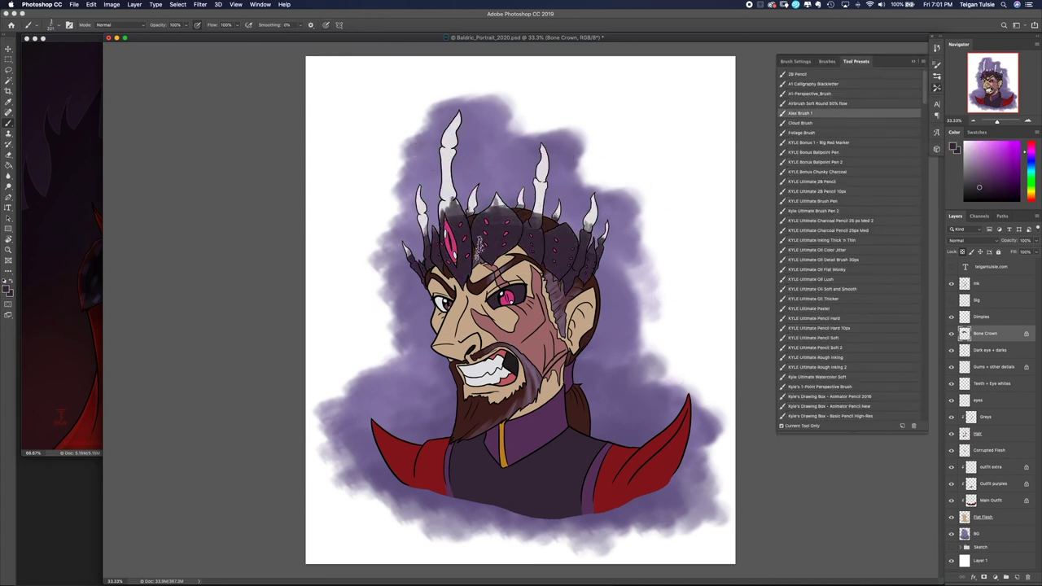
key(x)
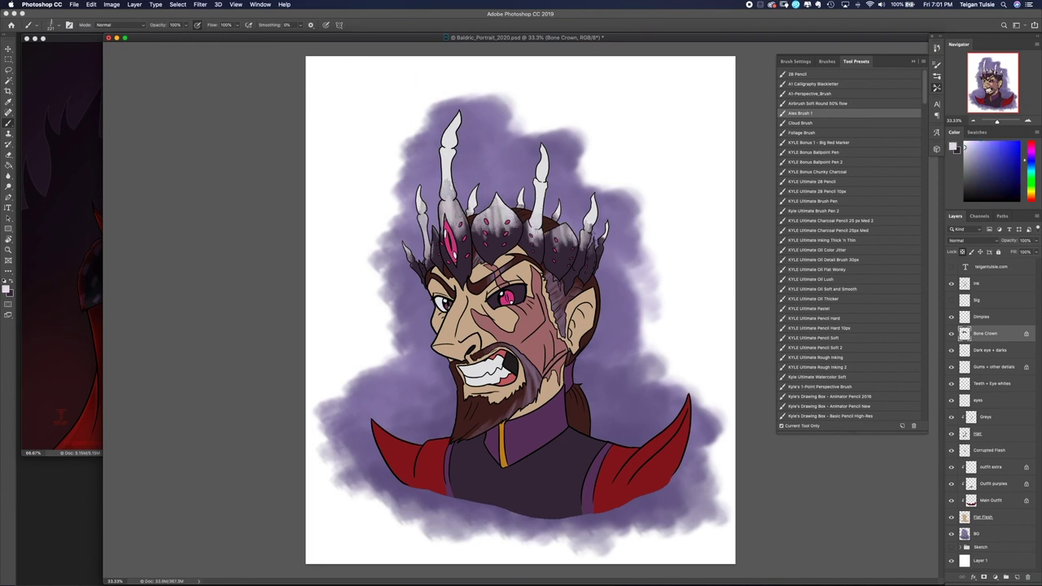
key(x)
drag(508, 216, 503, 233)
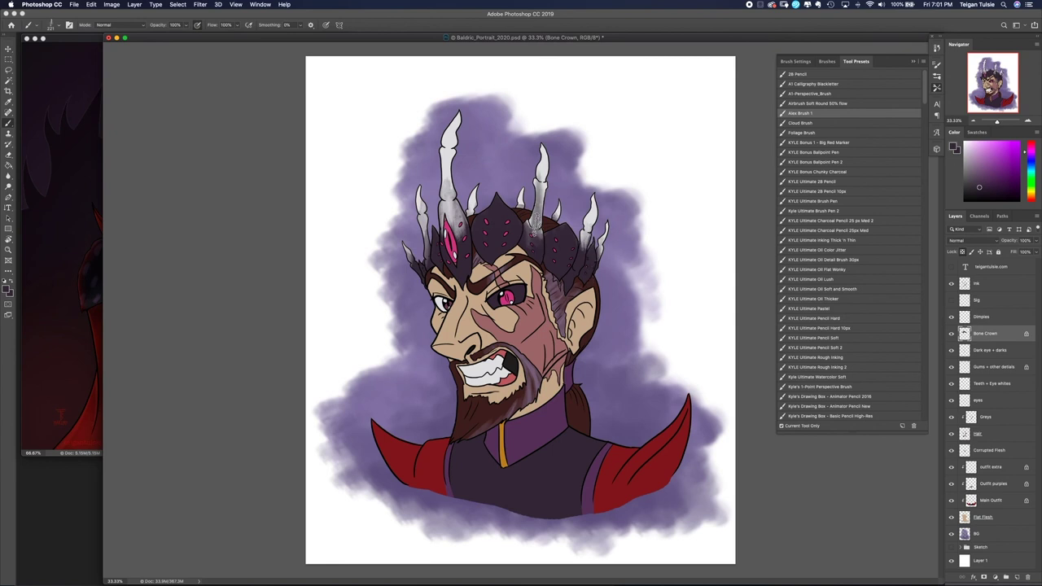
- Paint the tall spikes' tips light grey, fading into dark plum towards the crown's base
mouse_move(552, 233)
mouse_down()
mouse_move(660, 213)
mouse_move(603, 210)
mouse_move(442, 151)
mouse_move(692, 326)
mouse_up()
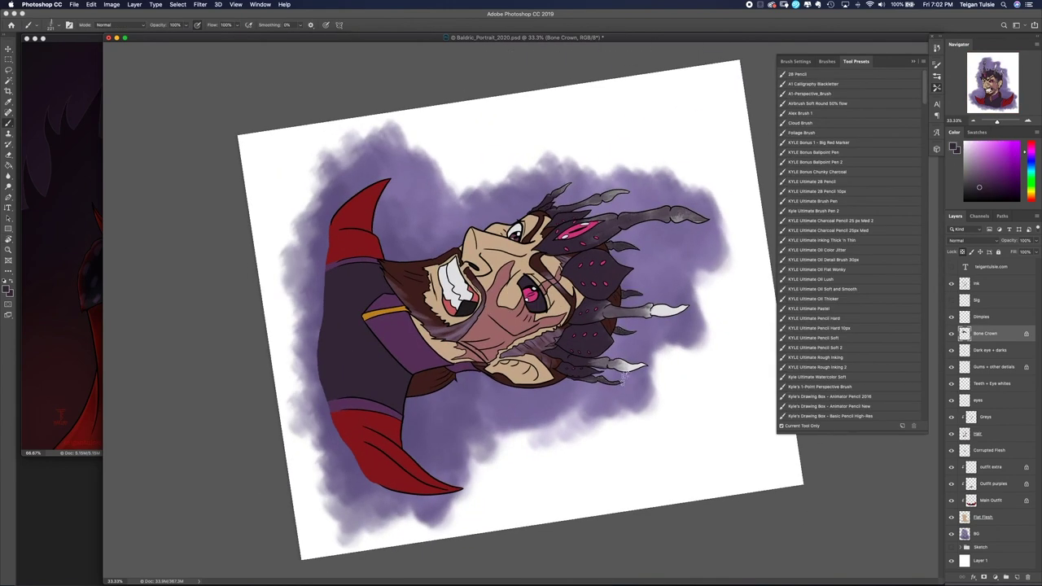
key(x)
drag(706, 213, 592, 189)
drag(688, 308, 579, 358)
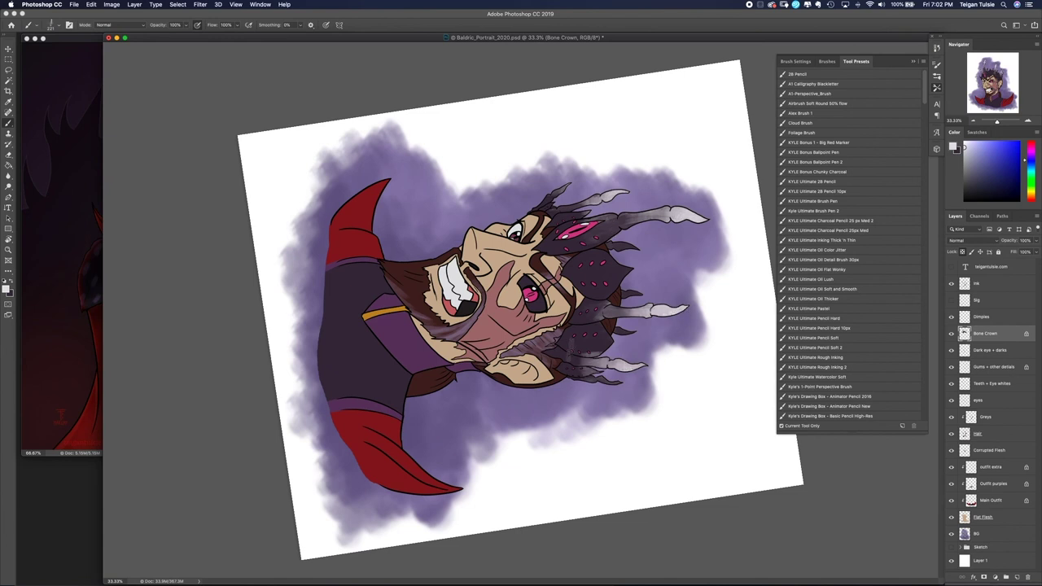
drag(690, 216, 612, 222)
key(Escape)
- Test a round brush with a light stroke on the crown's central plate and cover it with dark plum
click(50, 25)
click(51, 25)
click(50, 25)
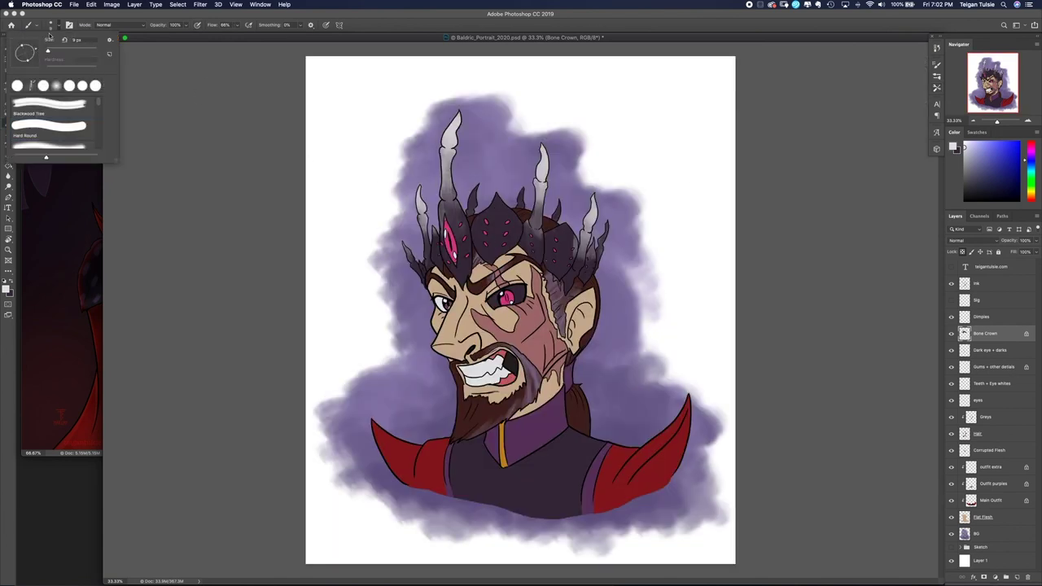
click(237, 26)
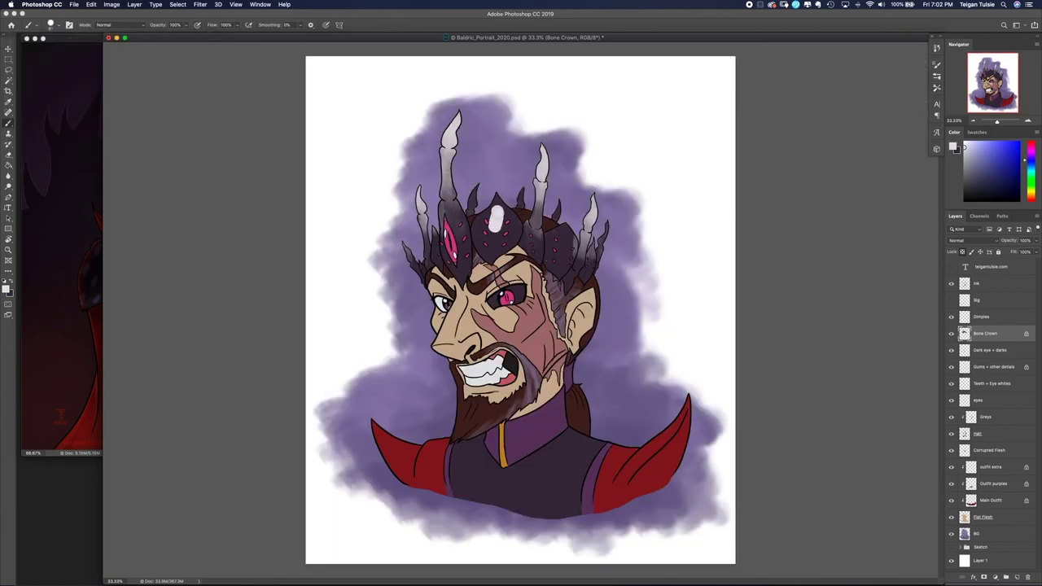
key(x)
drag(495, 213, 484, 233)
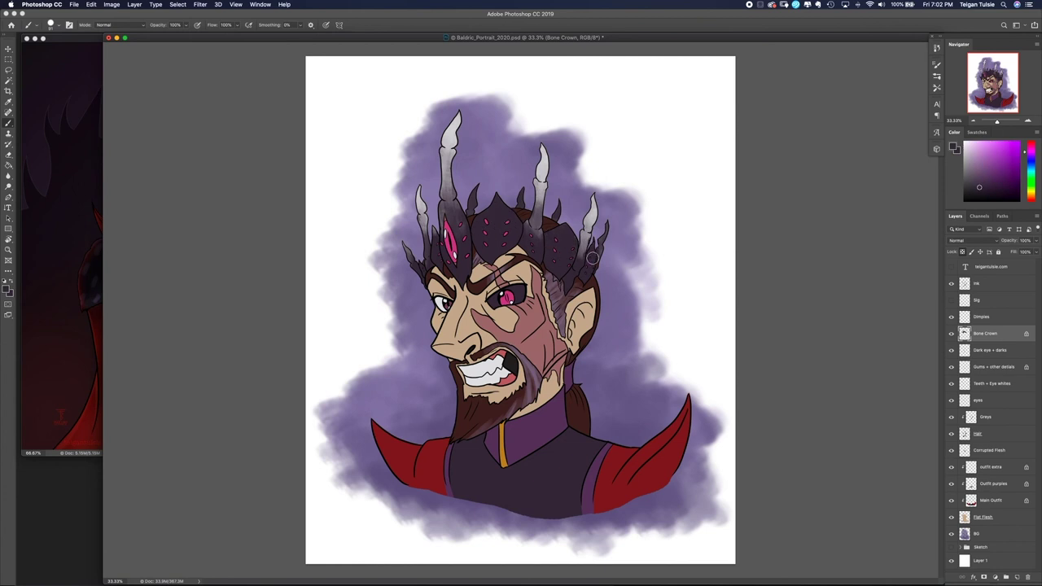
- Brush textured light grey onto the tall spikes and the upper edges of the crown's plates
drag(521, 163, 668, 309)
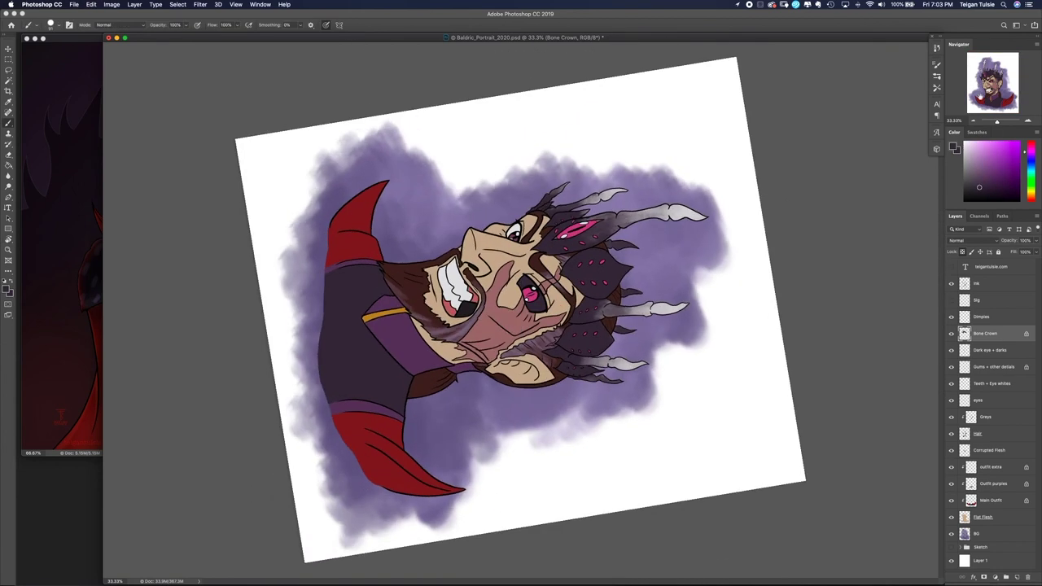
click(936, 87)
key(x)
click(936, 87)
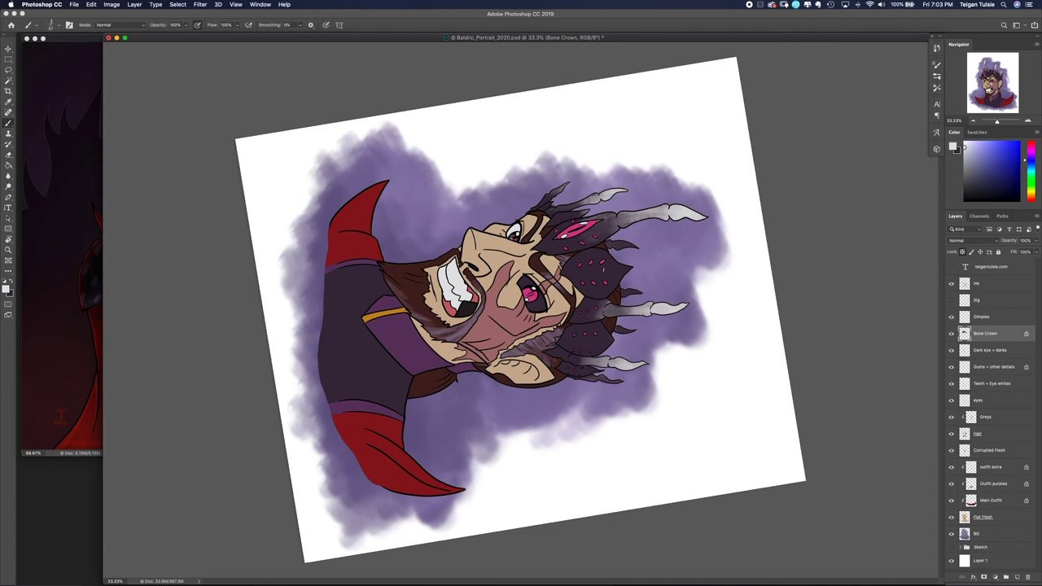
drag(694, 219, 628, 214)
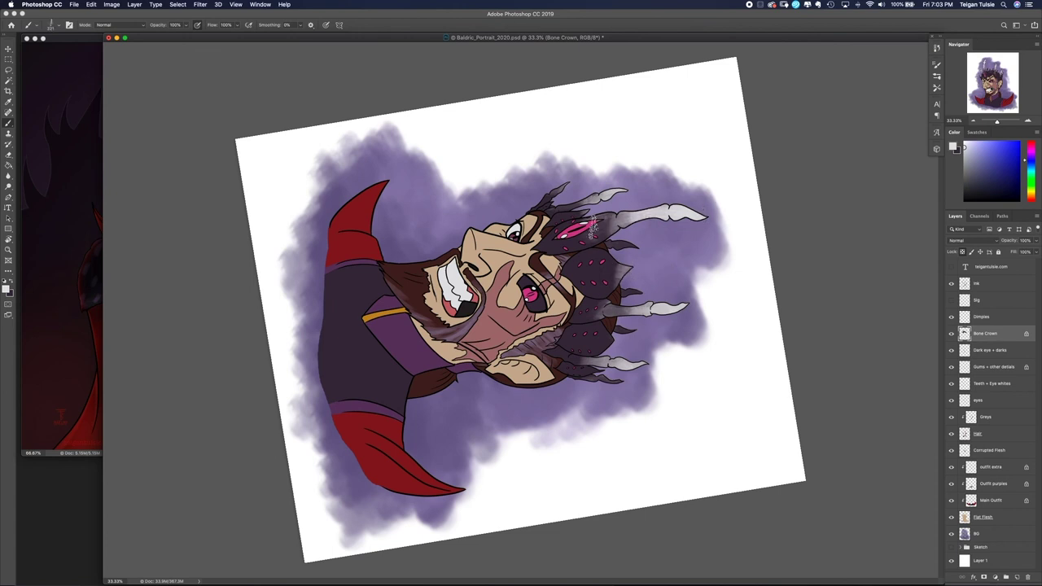
key(Escape)
- Blend a muted purple into the crown's plates and the base of the tallest spike
alt+click(448, 200)
drag(450, 198, 613, 211)
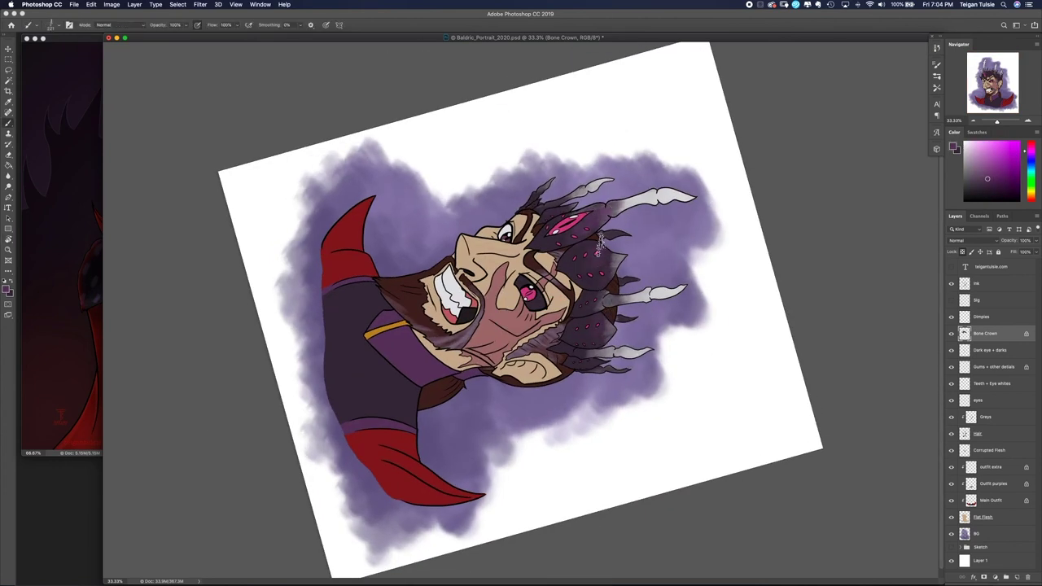
key(Escape)
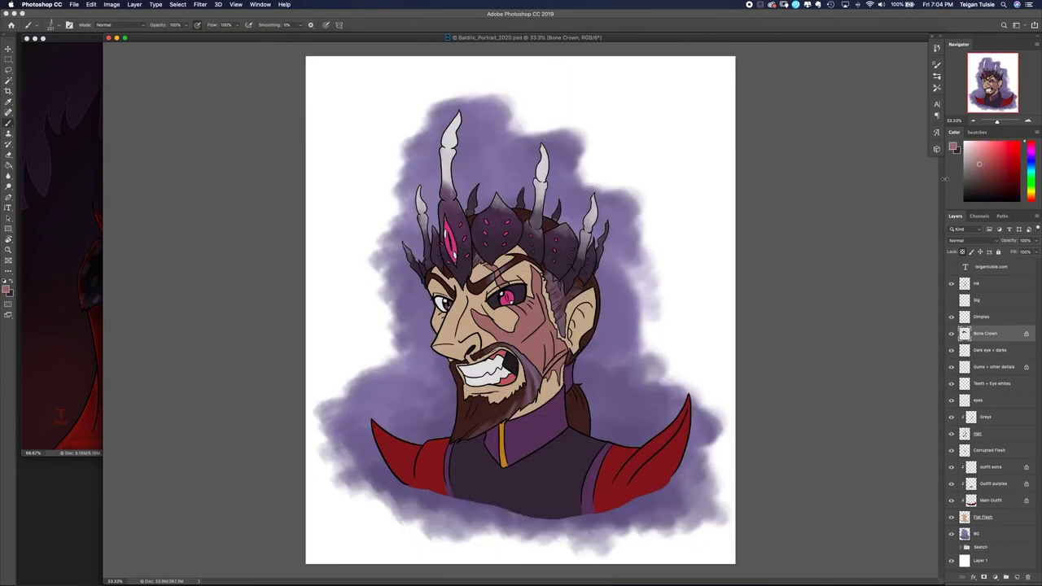
- Try pink and dark plum tints on the Corrupted Flesh layer, including brushwork at 30% opacity, and undo them
click(989, 350)
click(989, 450)
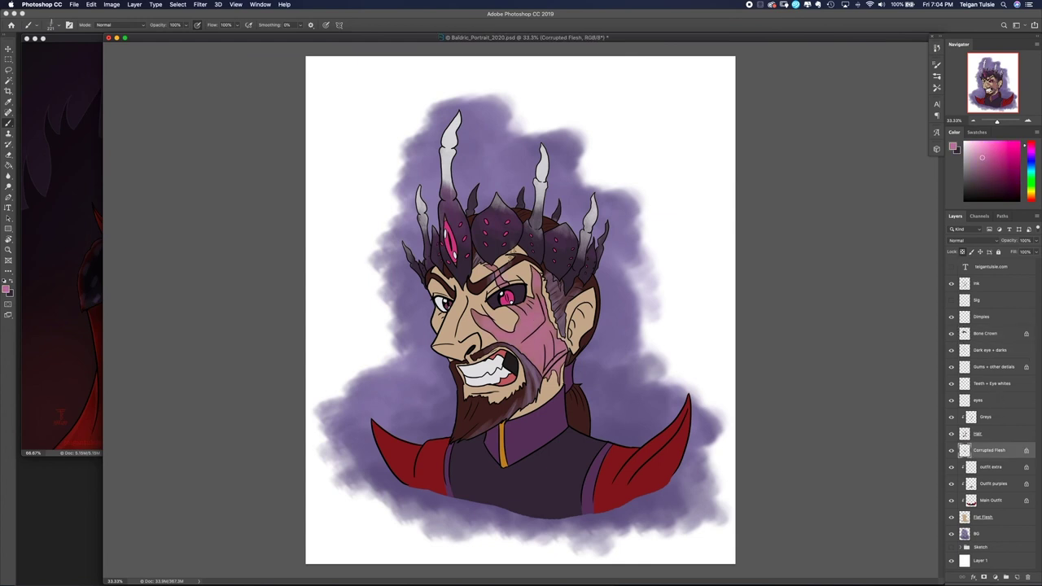
alt+click(529, 335)
key(3)
drag(488, 277, 537, 342)
drag(513, 310, 558, 371)
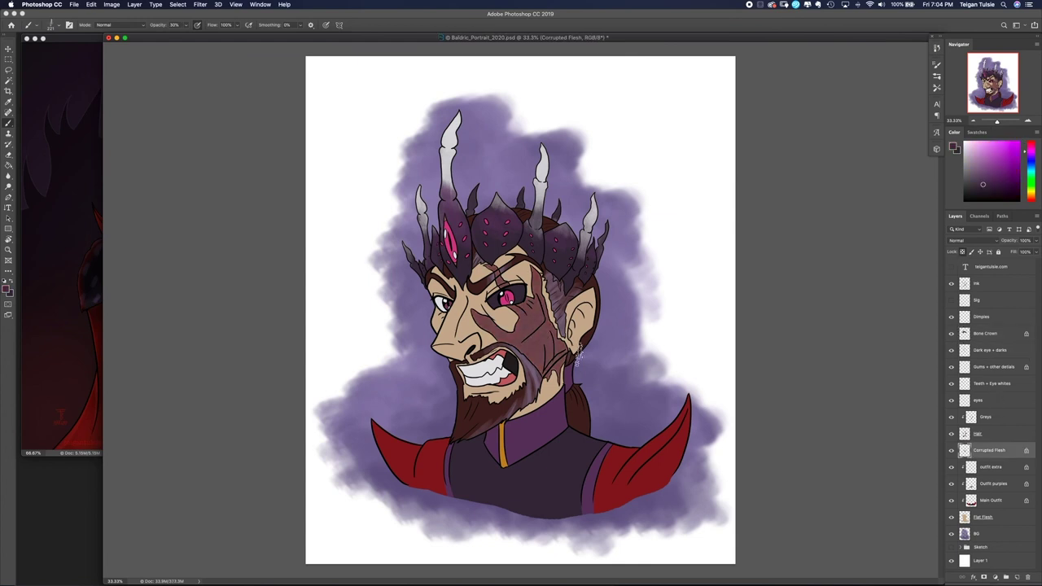
drag(529, 305, 485, 341)
key(ctrl+z)
- Save the portrait document
key(ctrl+s)
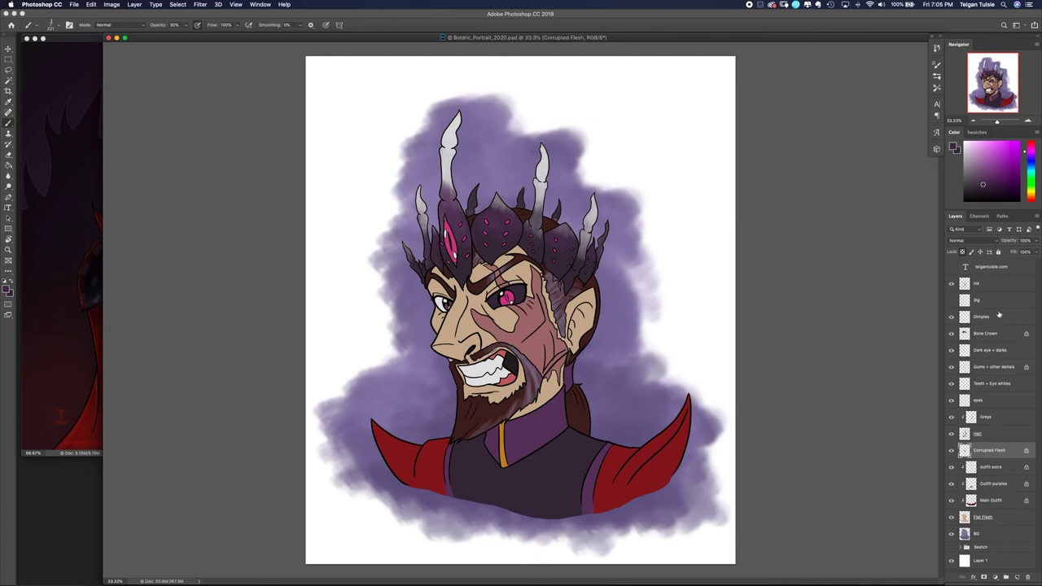
drag(1019, 438, 1021, 440)
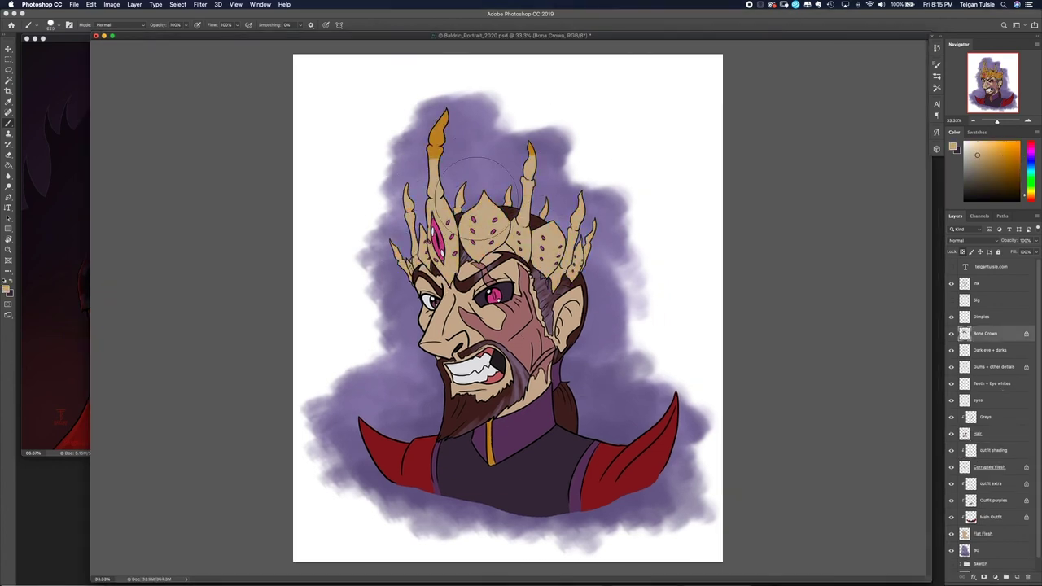
- Fill the whole crown deep red on the Bone Crown layer
key(alt+BackSpace)
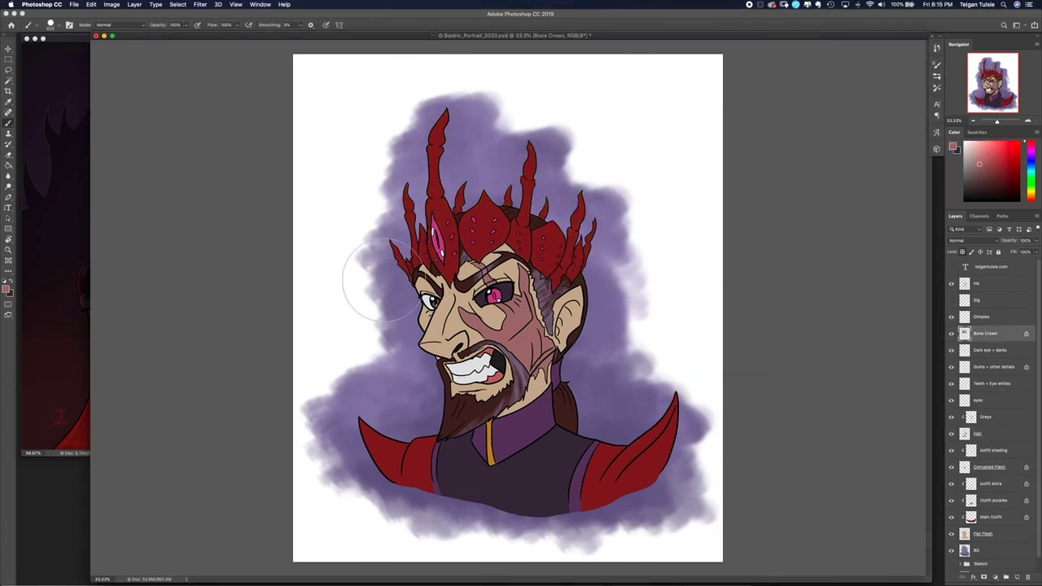
- Fill the whole crown on the Bone Crown layer with the dark purple sampled from the outfit
alt+click(536, 460)
key(alt+BackSpace)
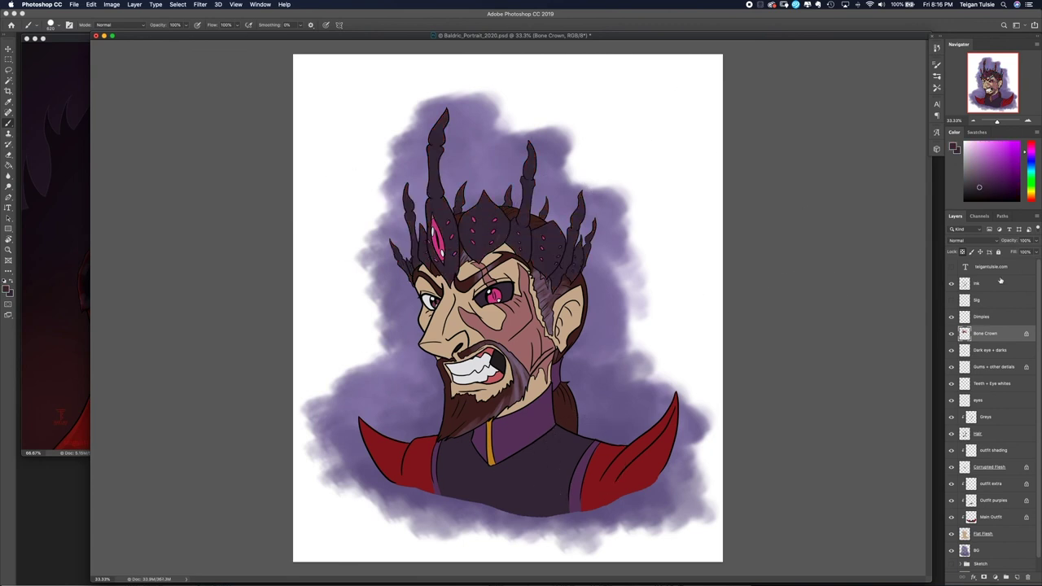
- Lock the Ink layer's transparent pixels and recolour the line art a very dark reddish brown
key(alt+bracketright)
key(alt+bracketright)
key(alt+bracketright)
key(slash)
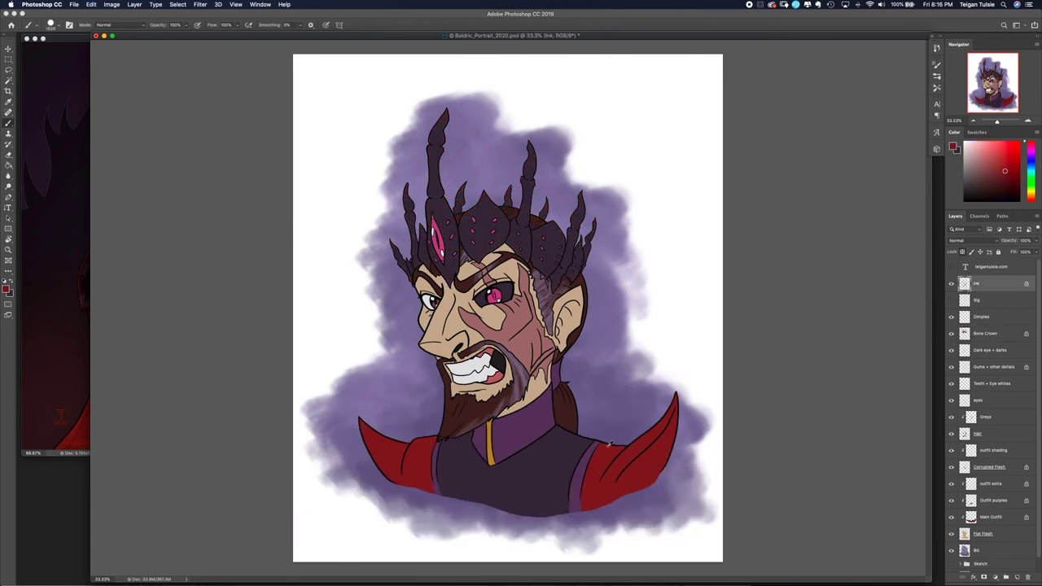
alt+click(608, 447)
click(957, 240)
click(957, 240)
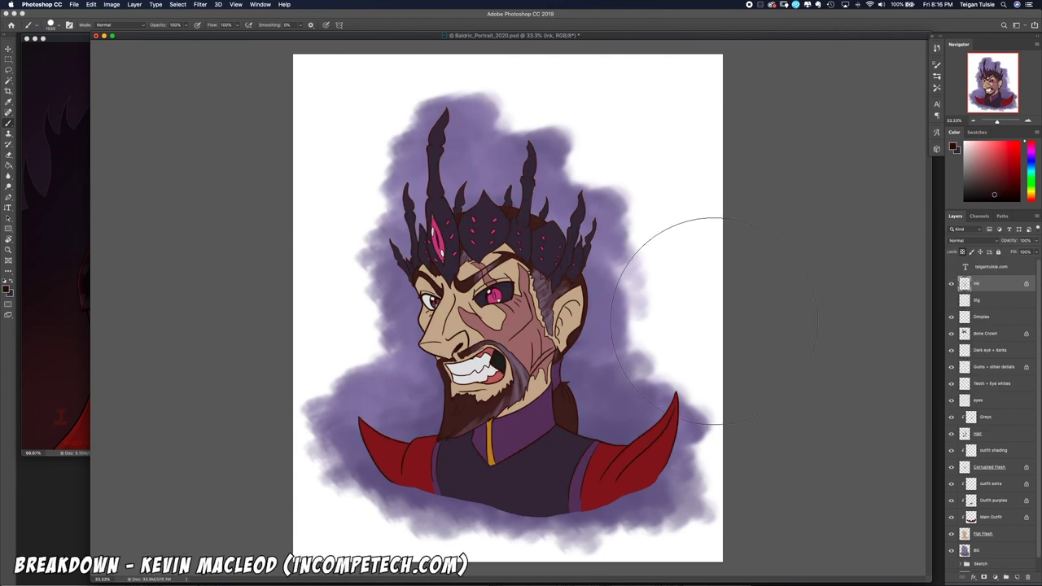
- Recolour the ink outlines of the crown's small gems bright pink, sampling the colour from the artwork
key(ctrl+1)
alt+click(479, 269)
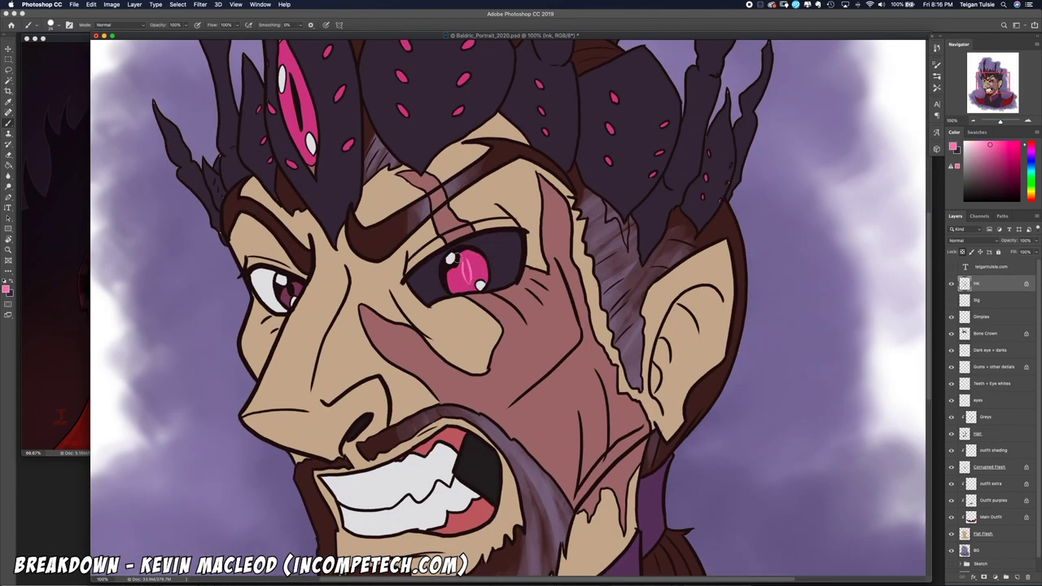
key(h)
drag(446, 260, 324, 227)
key(h)
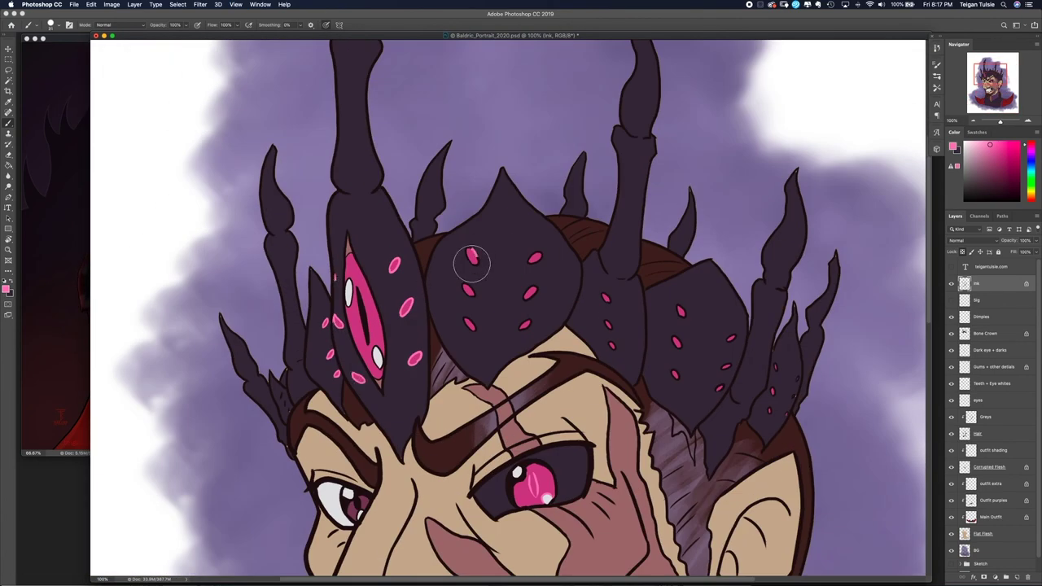
mouse_move(472, 260)
mouse_down()
mouse_move(533, 265)
mouse_move(611, 307)
mouse_move(622, 344)
mouse_move(724, 325)
mouse_up()
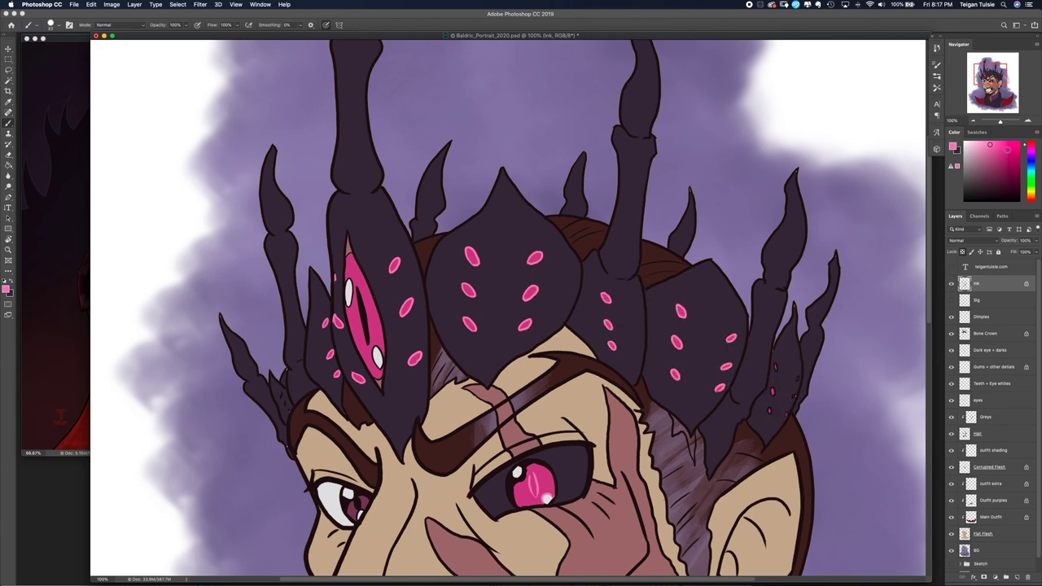
alt+click(734, 336)
scroll(634, 496, down, 3)
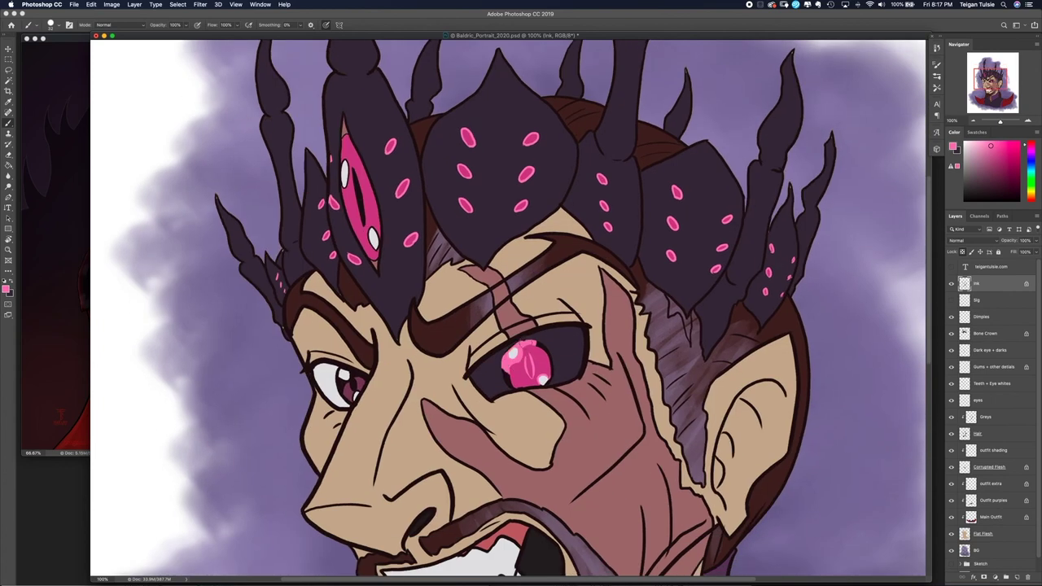
- Recolour the ink outline around the corrupted eye's iris with pink and dark magenta
drag(513, 353, 503, 358)
key(super+plus)
key(super+plus)
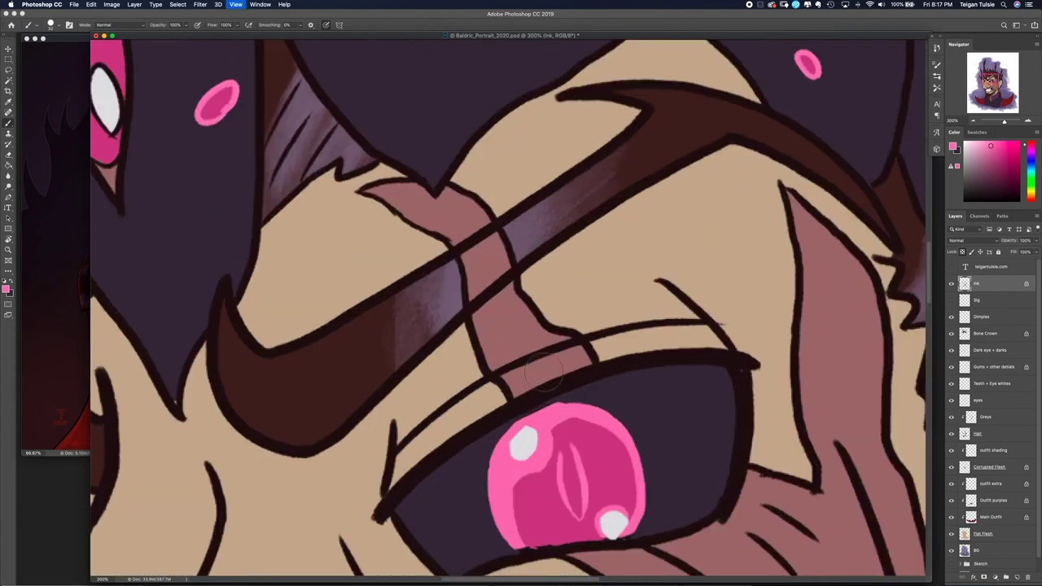
mouse_move(498, 444)
mouse_down()
mouse_move(557, 417)
mouse_move(526, 540)
mouse_move(527, 510)
mouse_move(594, 408)
mouse_move(625, 438)
mouse_move(629, 529)
mouse_up()
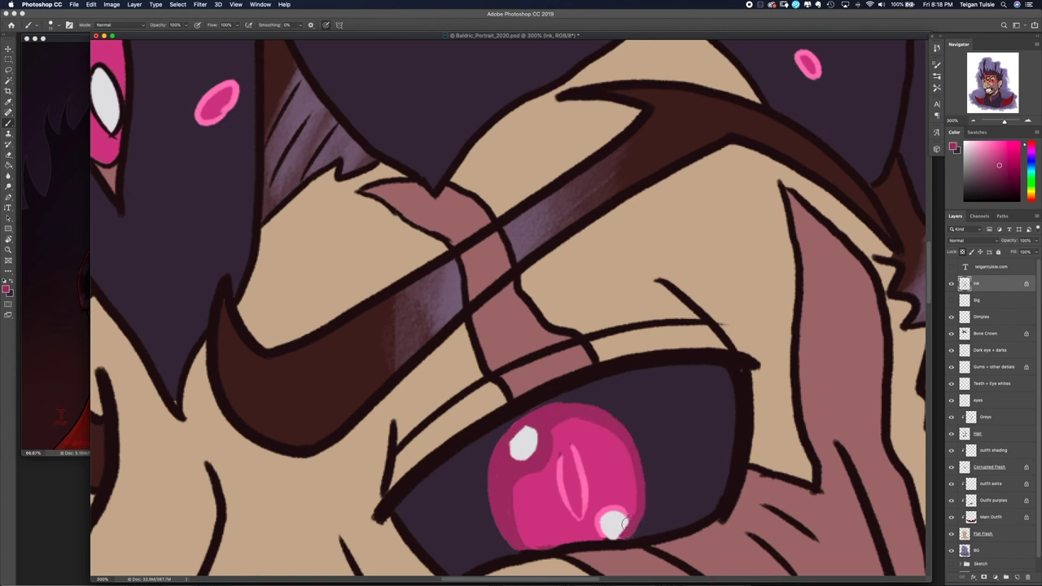
key(super+0)
key(super+plus)
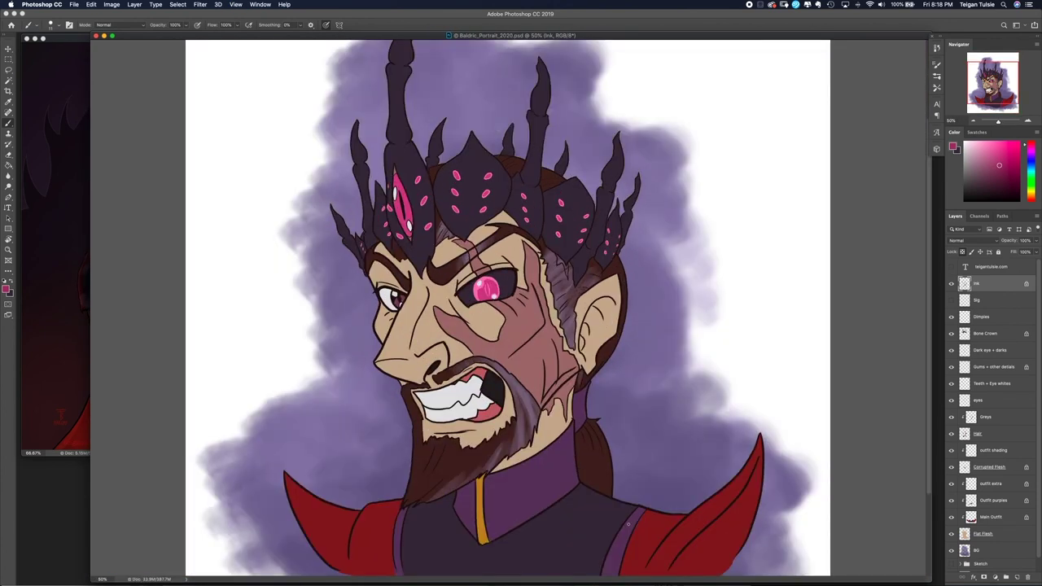
- Try a lighter purple over the crown and a muted purple over the hair, and undo both
click(989, 334)
scroll(521, 310, up, 3)
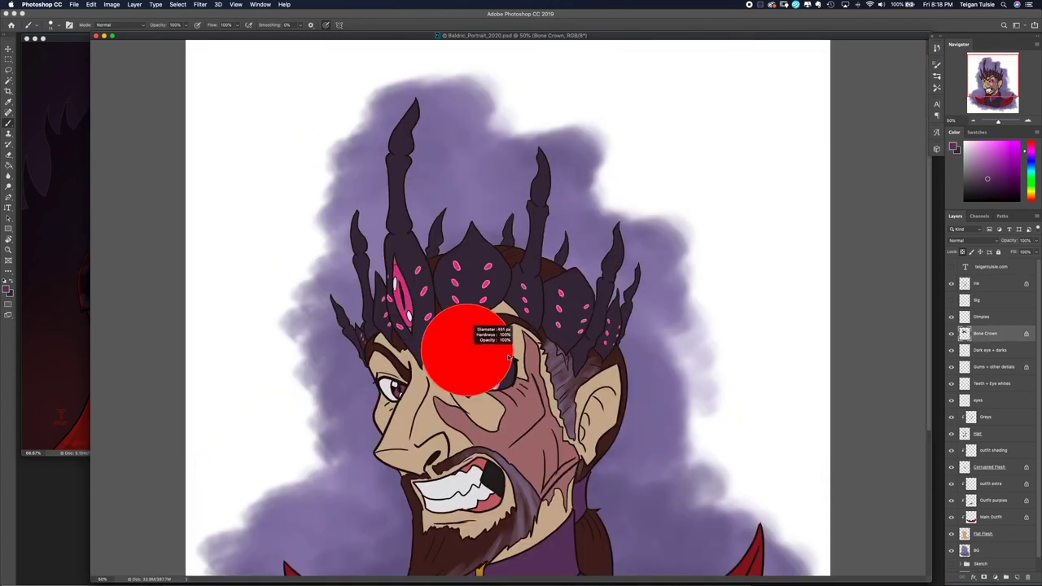
mouse_move(465, 344)
mouse_down()
mouse_move(428, 82)
mouse_move(663, 228)
mouse_up()
key(super+z)
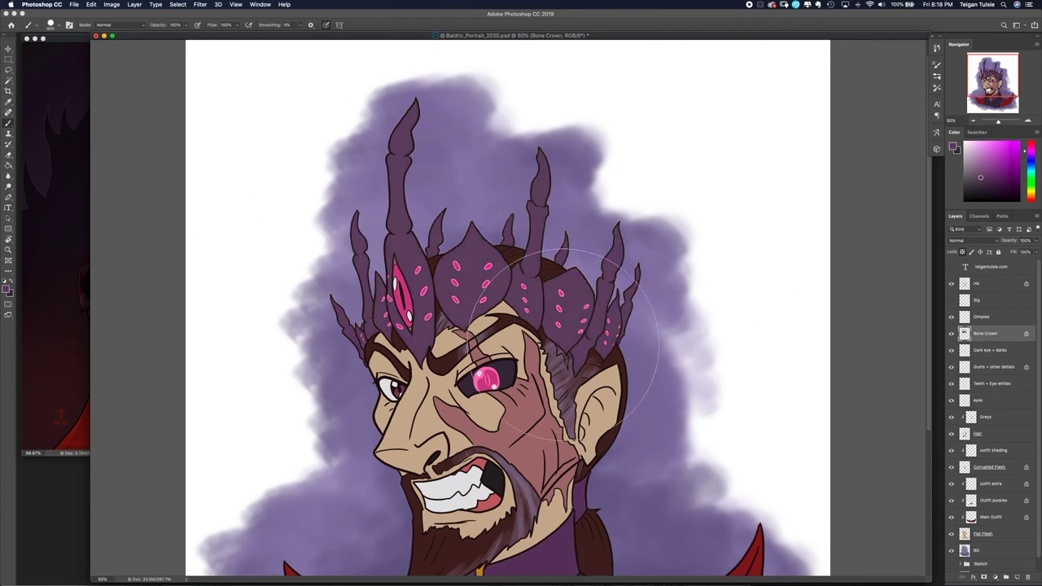
key(super+minus)
key(super+minus)
click(1012, 418)
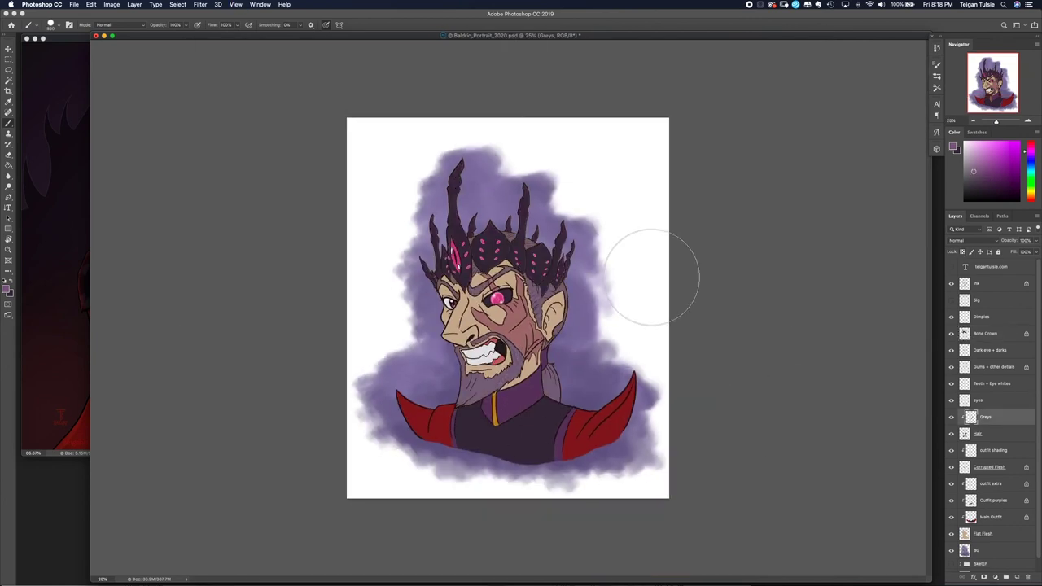
- Clip the Corrupted Flesh layer into the Flat Flesh clipping group
key(super+plus)
key(super+plus)
key(super+plus)
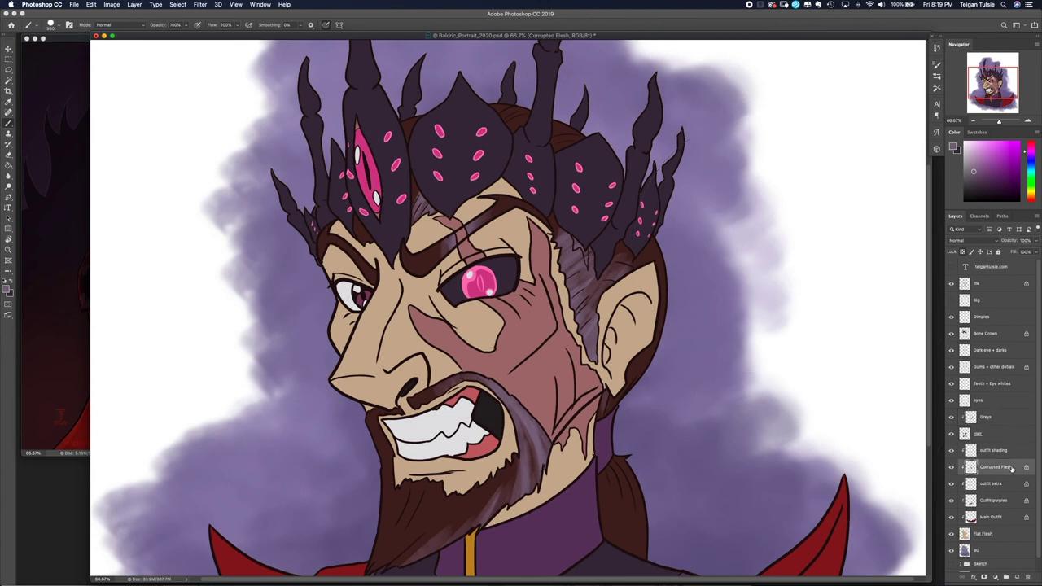
scroll(1006, 456, down, 1)
scroll(627, 415, down, 1)
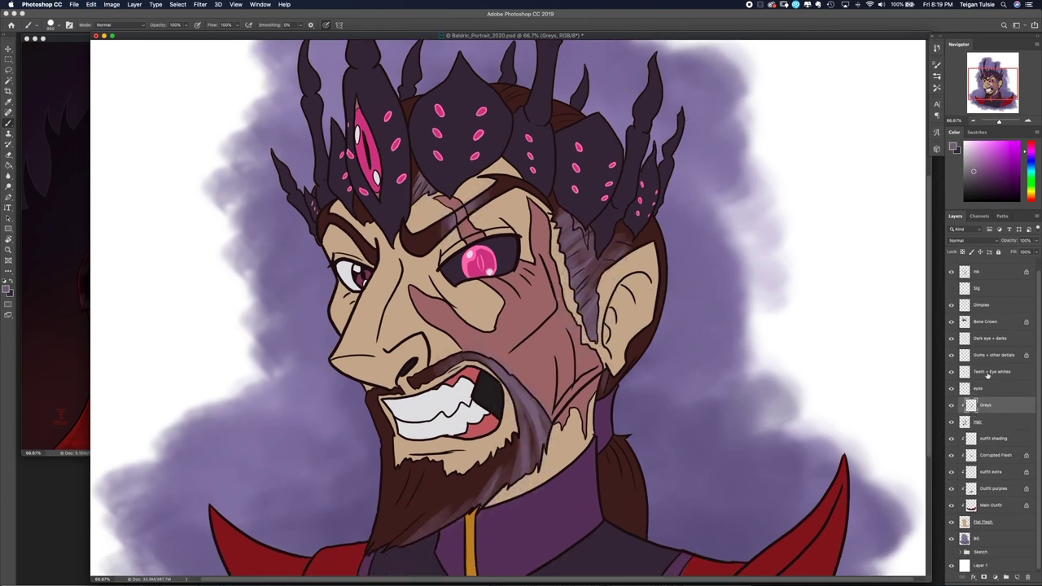
- Clip the Hair layer into the group, select the hair's shape and remove the stray grey paint outside it on the Greys layer
click(989, 422)
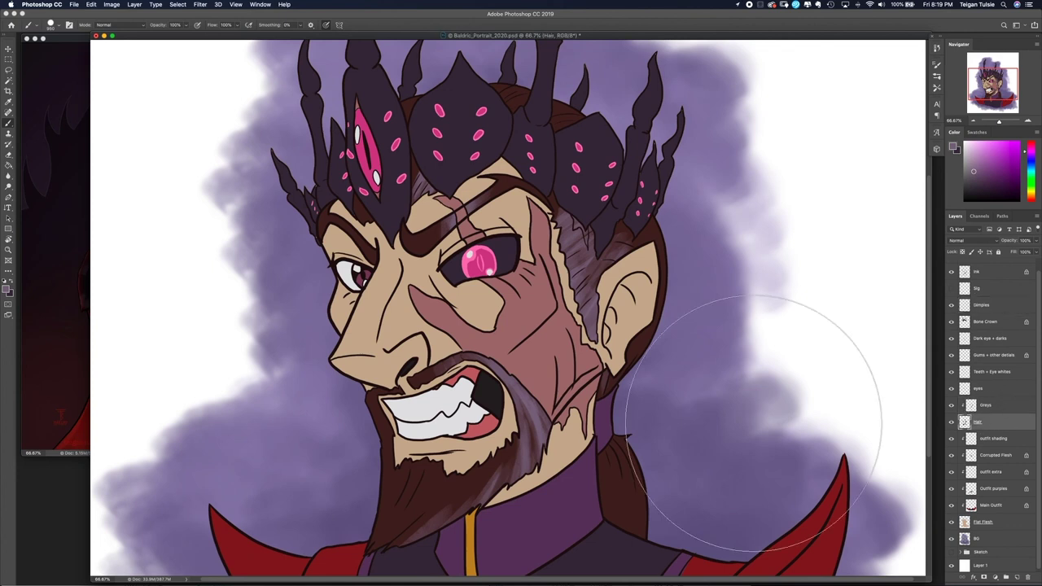
key(w)
click(916, 407)
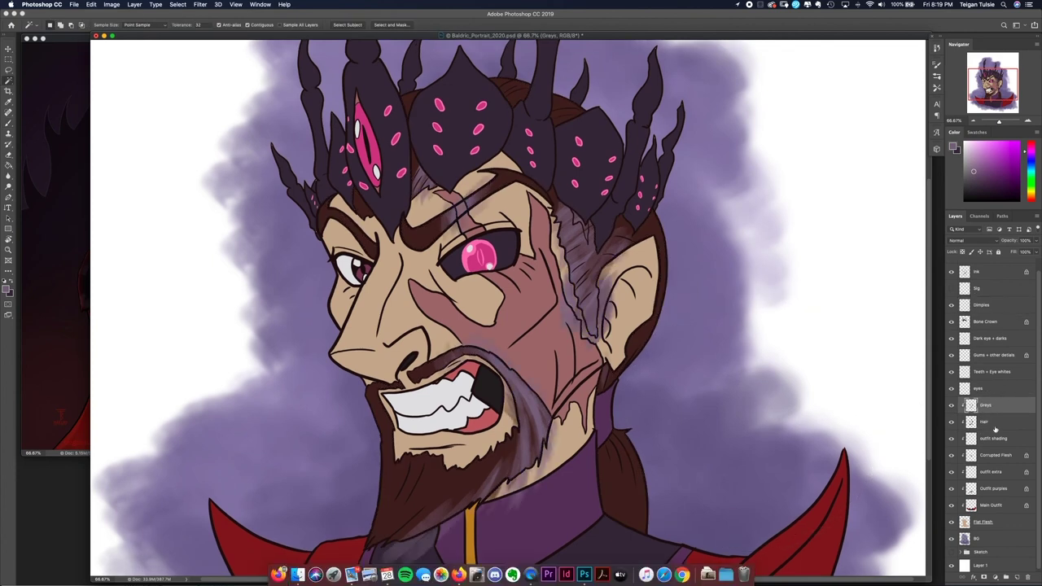
click(177, 4)
mouse_move(244, 122)
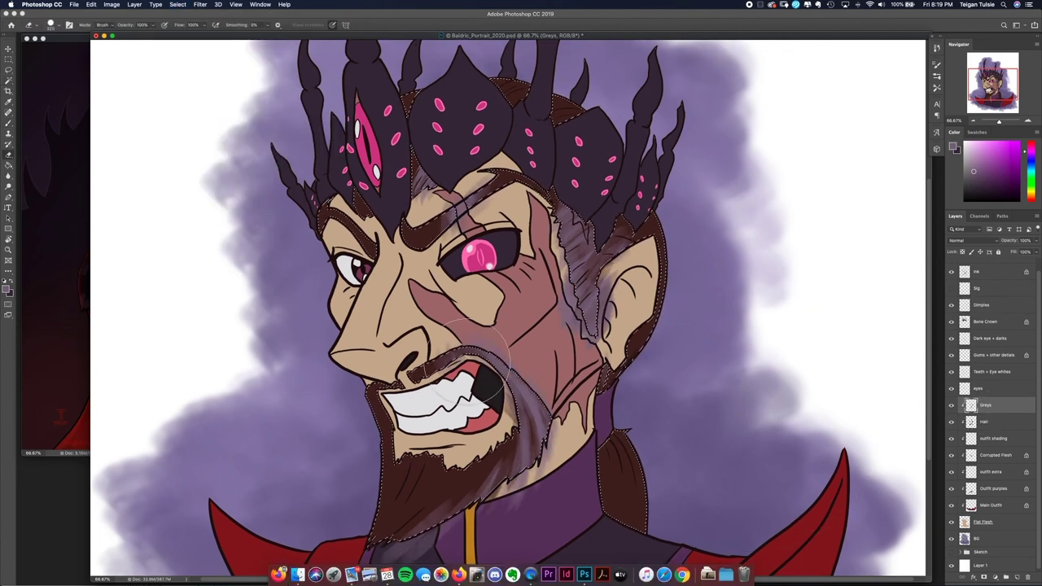
scroll(508, 312, down, 5)
key(ctrl+d)
scroll(756, 307, up, 5)
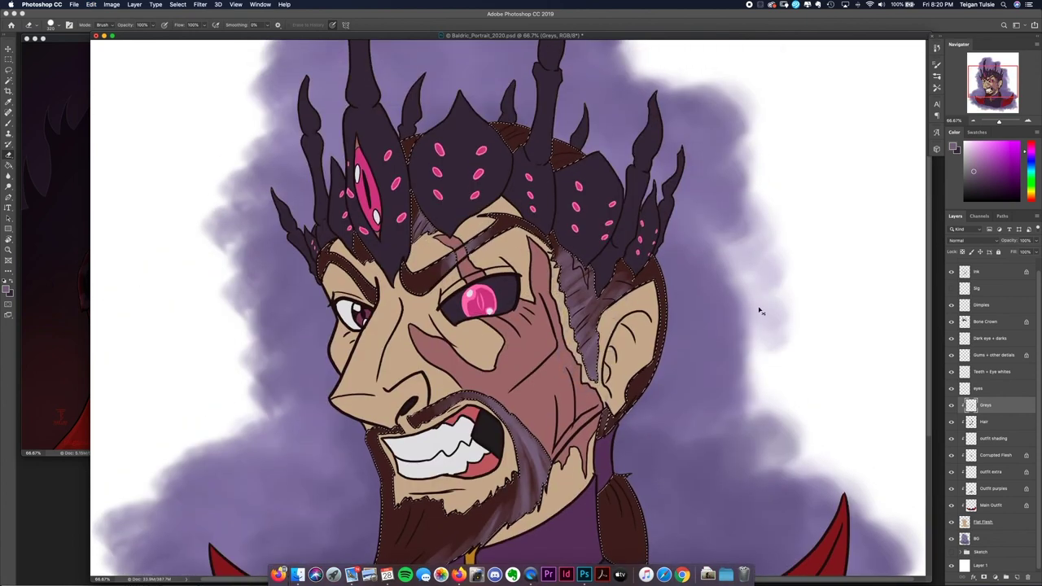
- Clip the remaining colour layers up to Dimples to Flat Flesh and add a new clipped layer above them
key(ctrl+alt+shift+n)
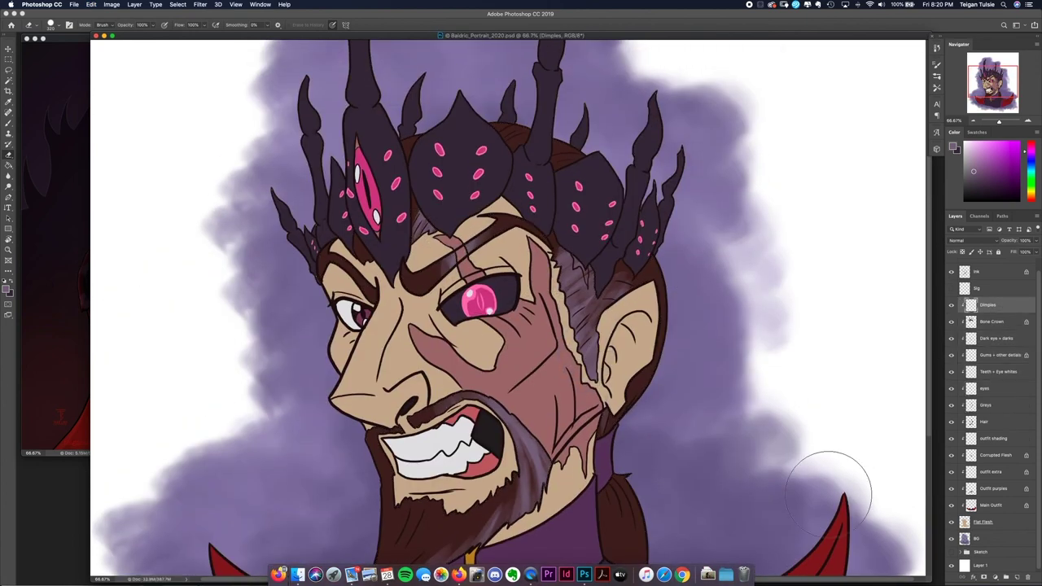
key(ctrl+Tab)
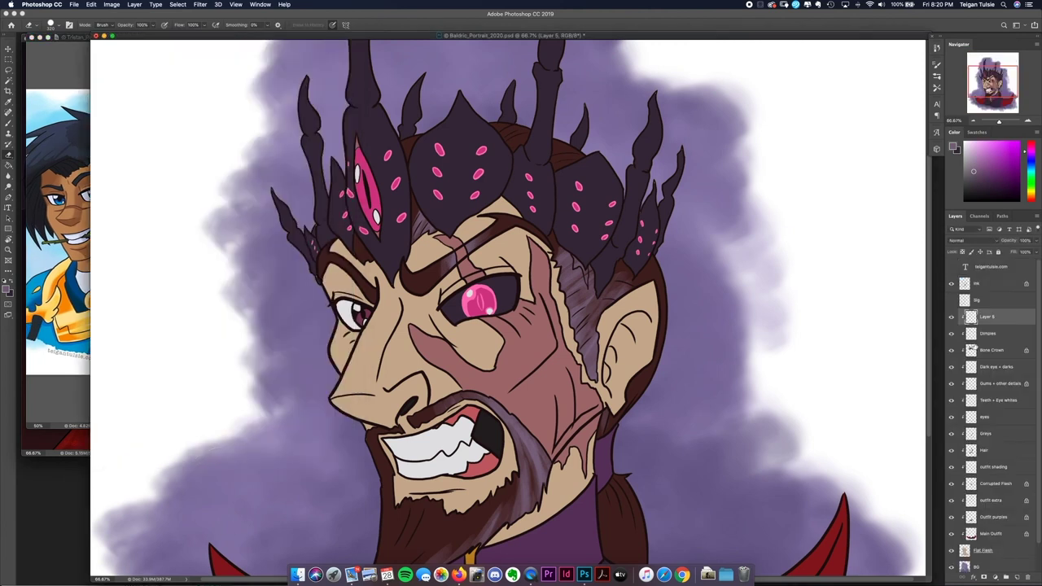
- Try a brown tint on the face's inner lines on the Ink layer
alt+click(456, 359)
key(super+1)
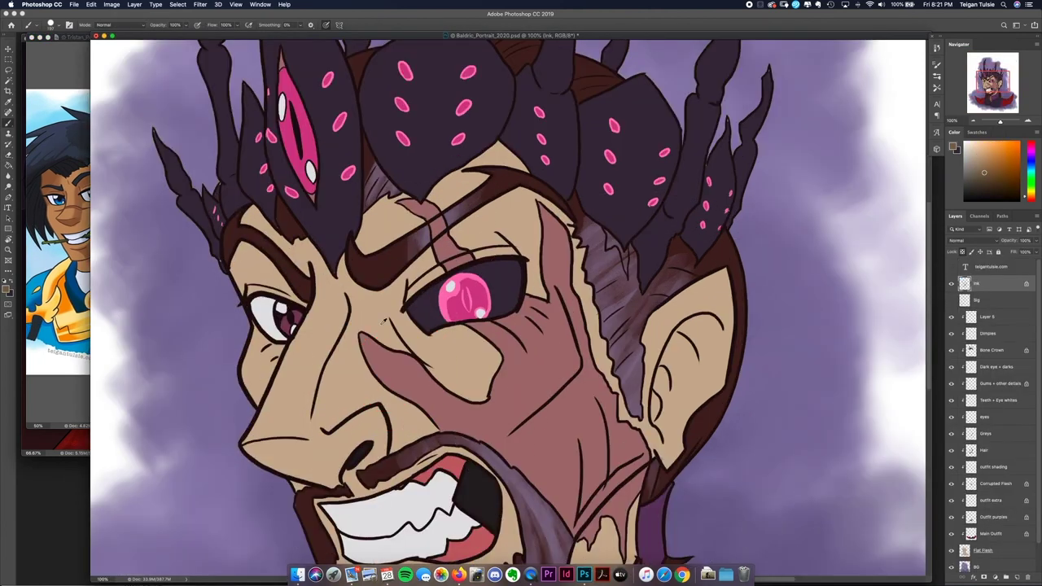
mouse_move(350, 302)
mouse_down()
mouse_move(326, 337)
mouse_move(313, 419)
mouse_move(244, 439)
mouse_move(248, 390)
mouse_up()
key(super+minus)
key(super+minus)
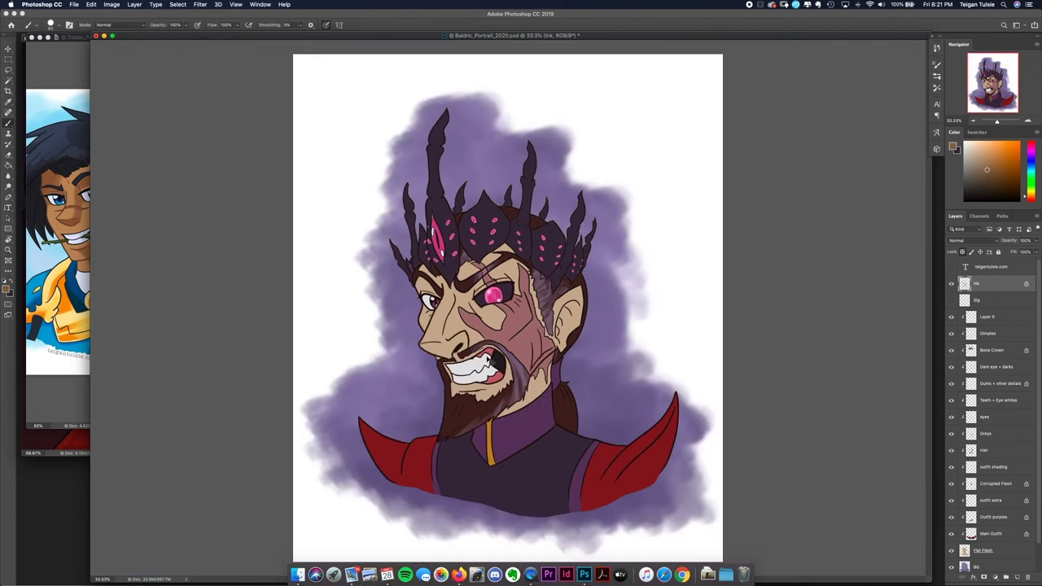
- Rename the new clipped layer above Dimples as Shade
key(super+plus)
double_click(988, 317)
text(Shade)
key(Return)
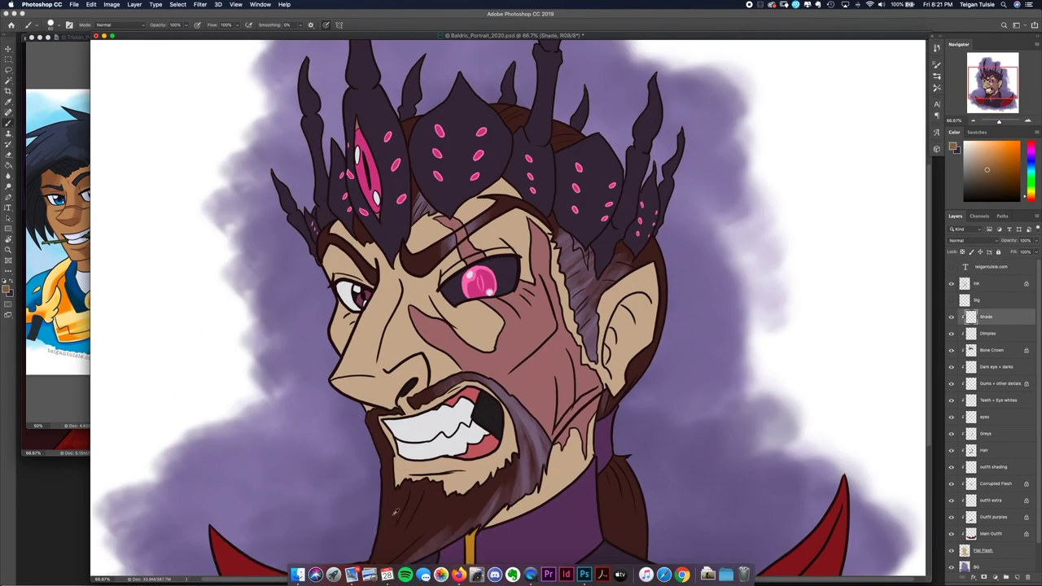
- Set the Shade layer to Overlay at 84% opacity, testing it with a rough dark blue-violet shadow across the figure
key(super+minus)
key(super+minus)
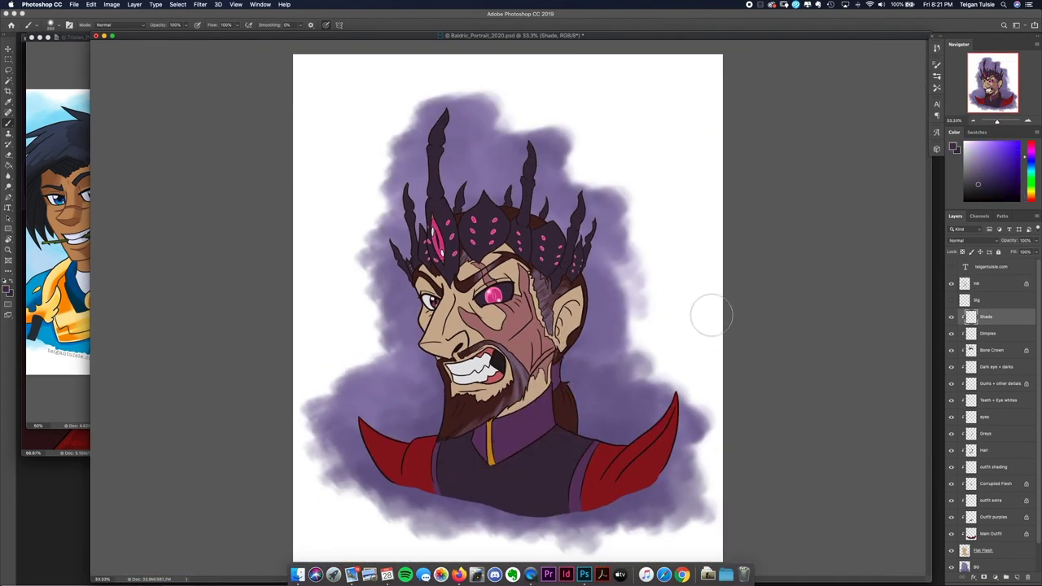
mouse_move(709, 309)
mouse_down()
mouse_move(663, 407)
mouse_move(567, 280)
mouse_move(570, 310)
mouse_up()
click(965, 240)
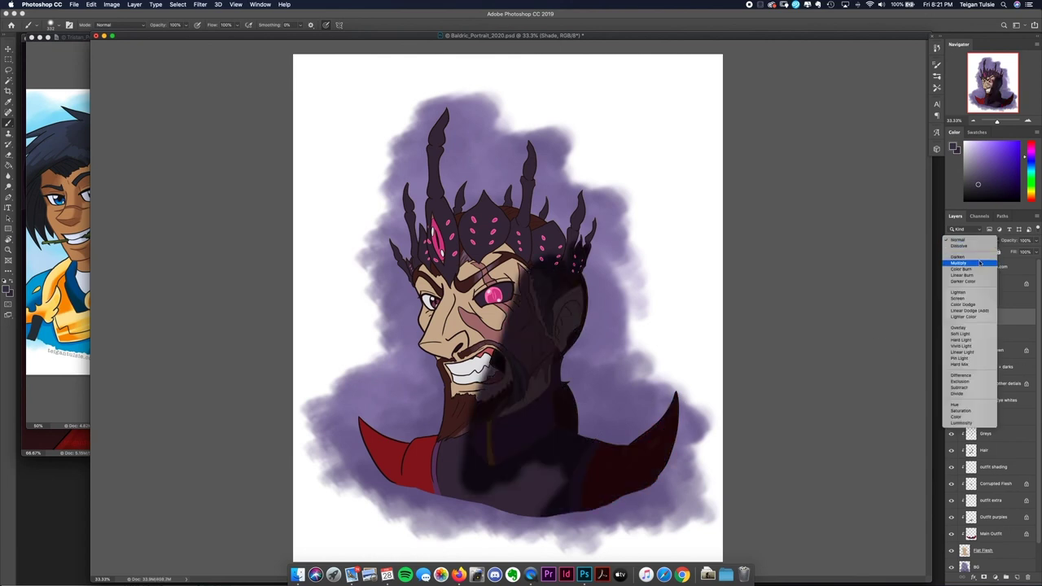
click(968, 329)
click(1032, 240)
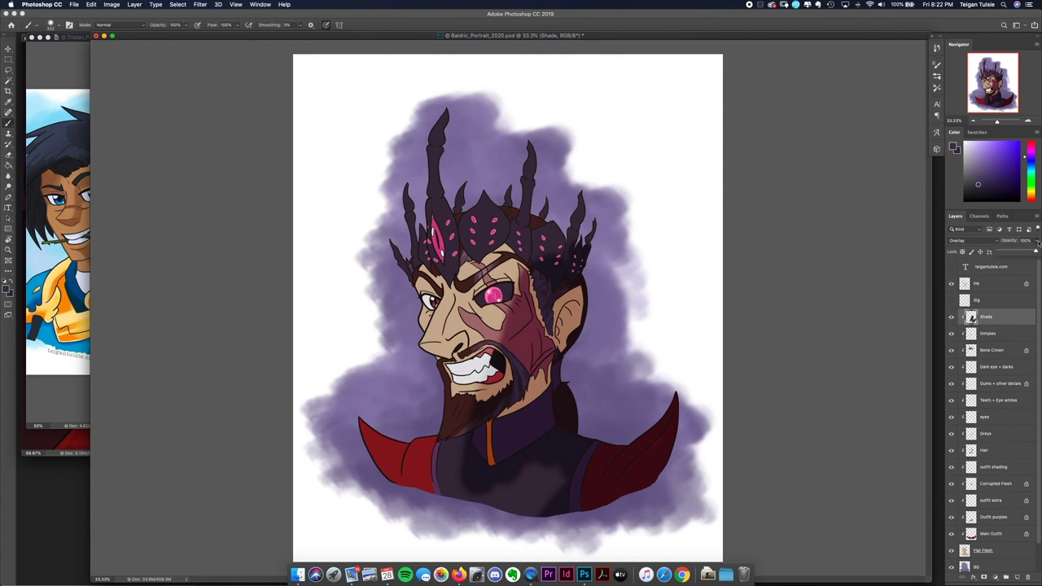
drag(1038, 254, 1018, 254)
- Clear the test shadow and brush soft shadows over the crown, scarred cheek, beard, neck, chest and shoulders on the Shade layer
key(e)
key(b)
key(super+equal)
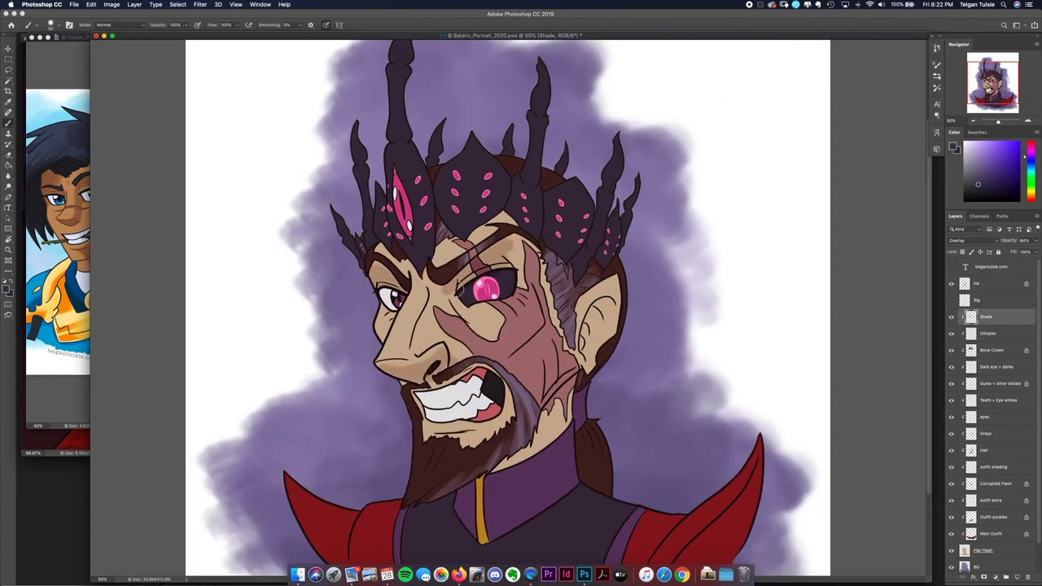
mouse_move(389, 237)
mouse_down()
mouse_move(368, 244)
mouse_move(440, 134)
mouse_move(542, 155)
mouse_move(623, 139)
mouse_move(521, 424)
mouse_move(504, 391)
mouse_move(440, 359)
mouse_move(488, 456)
mouse_up()
drag(474, 387, 570, 521)
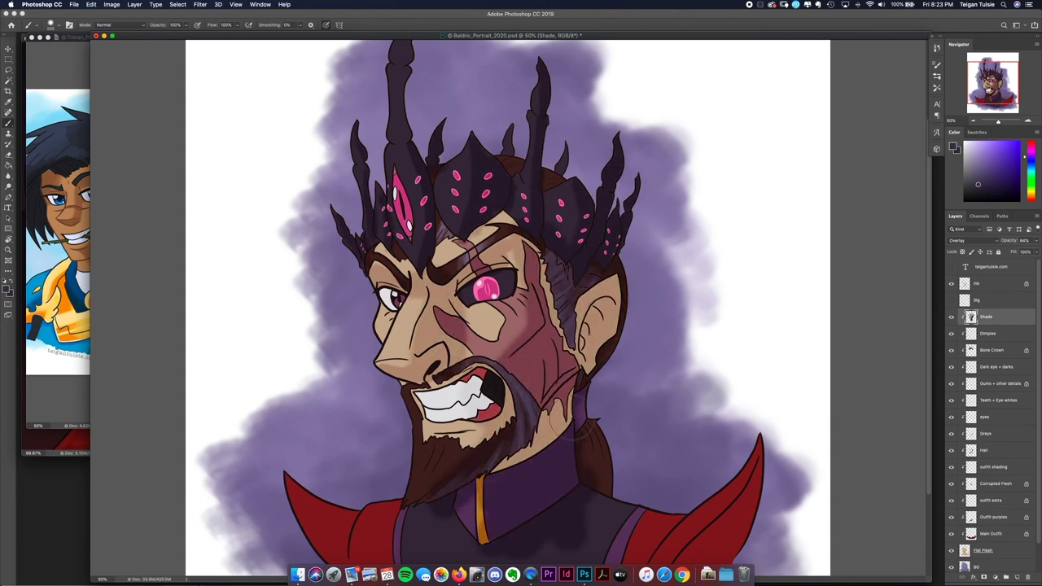
scroll(521, 456, down, 3)
mouse_move(318, 390)
mouse_down()
mouse_move(640, 442)
mouse_move(446, 401)
mouse_up()
- Shade the crown's plates and spikes with a smaller brush, keeping the Shade layer's Overlay blend mode
key([)
key([)
key([)
key([)
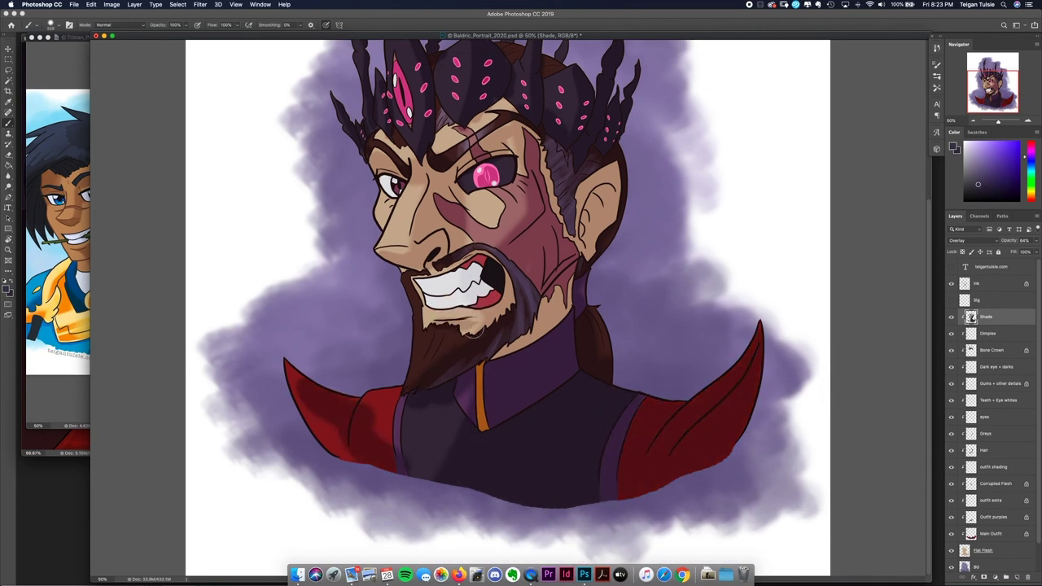
scroll(530, 253, up, 6)
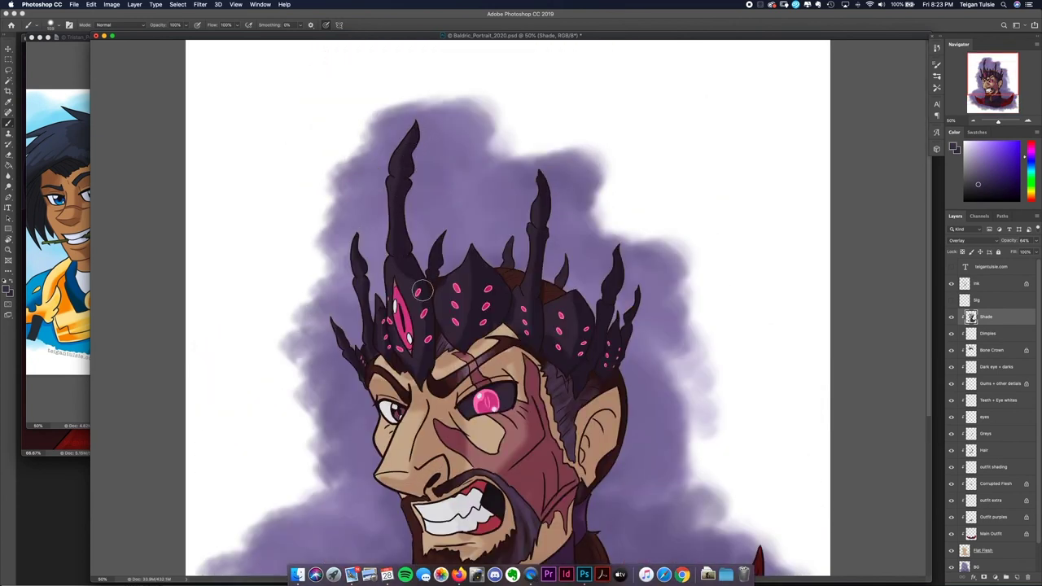
drag(575, 296, 570, 351)
scroll(570, 350, down, 3)
click(957, 240)
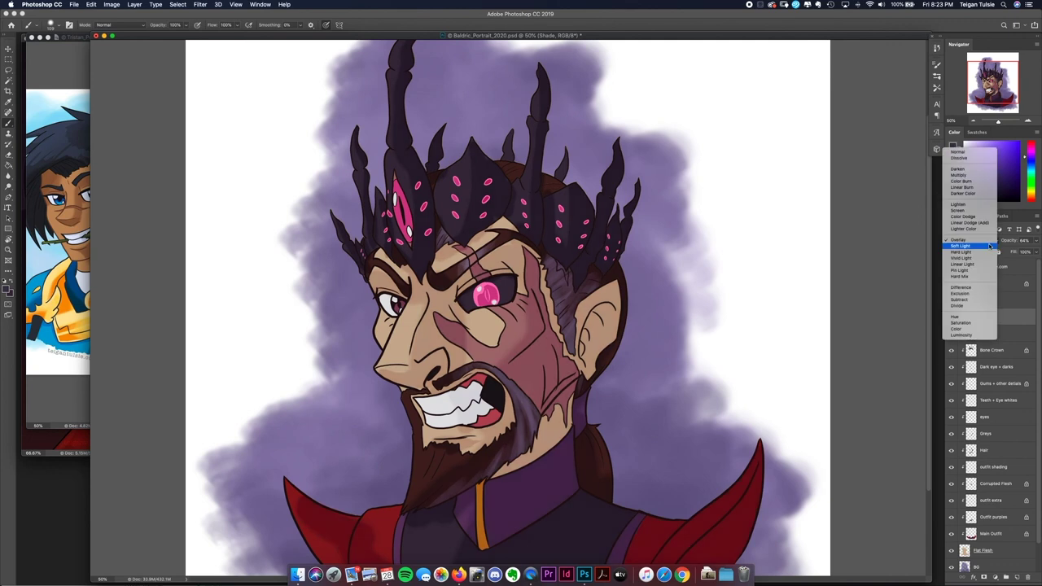
key(Escape)
key(super+minus)
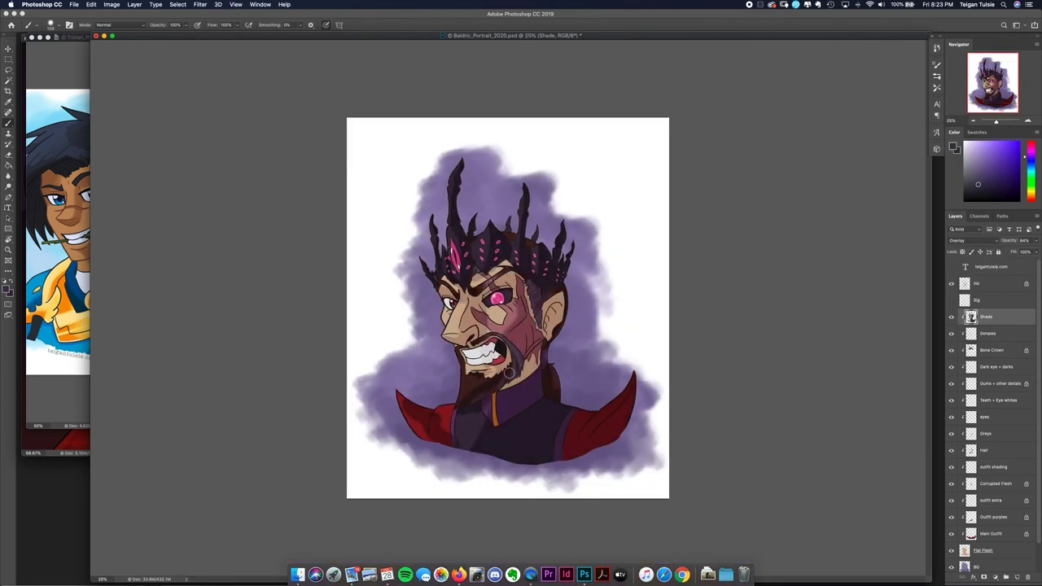
- Erase excess shadow around the nose, brow and corrupted eye on the Shade layer
key(super+plus)
key(super+plus)
key(super+plus)
drag(365, 356, 372, 330)
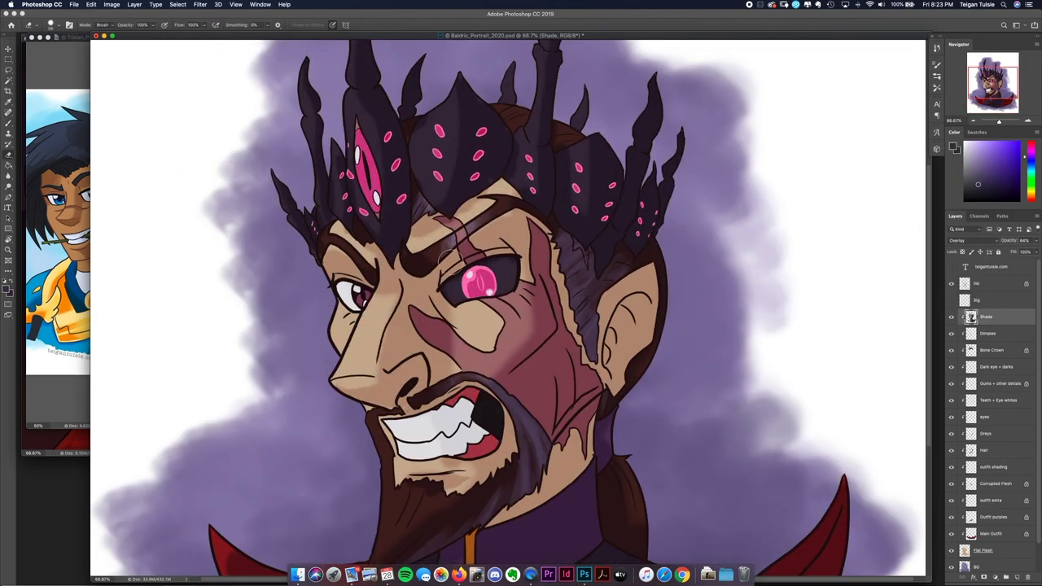
drag(407, 267, 488, 232)
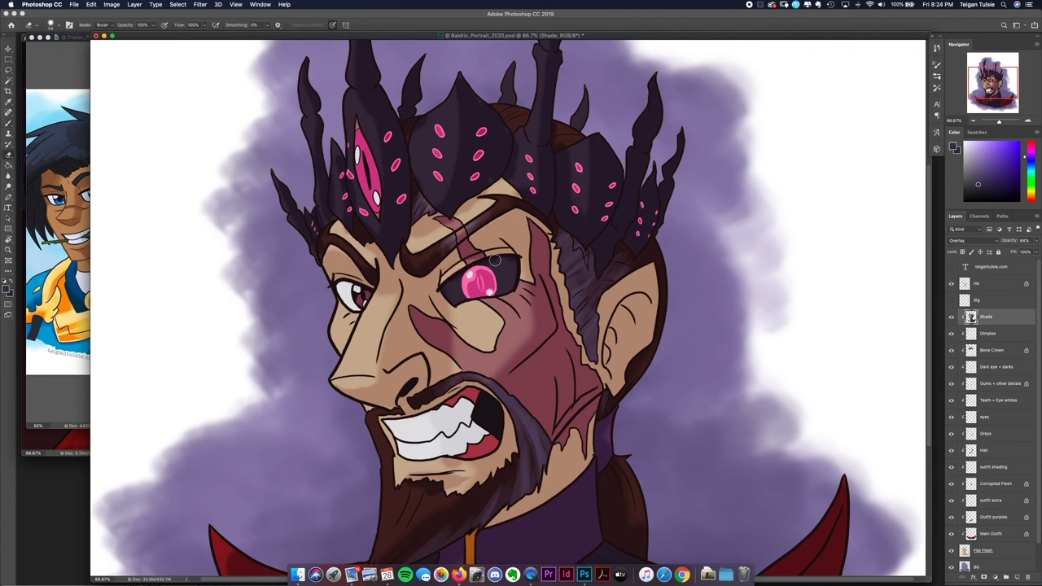
- Erase and soften the shadow across the scarred cheek and around the ear on the Shade layer
key(b)
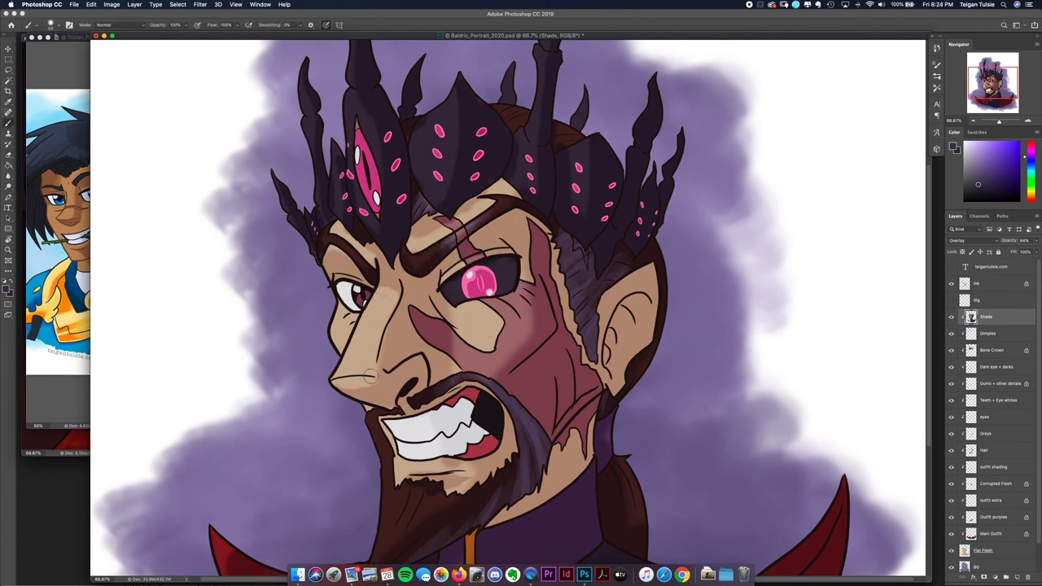
key(e)
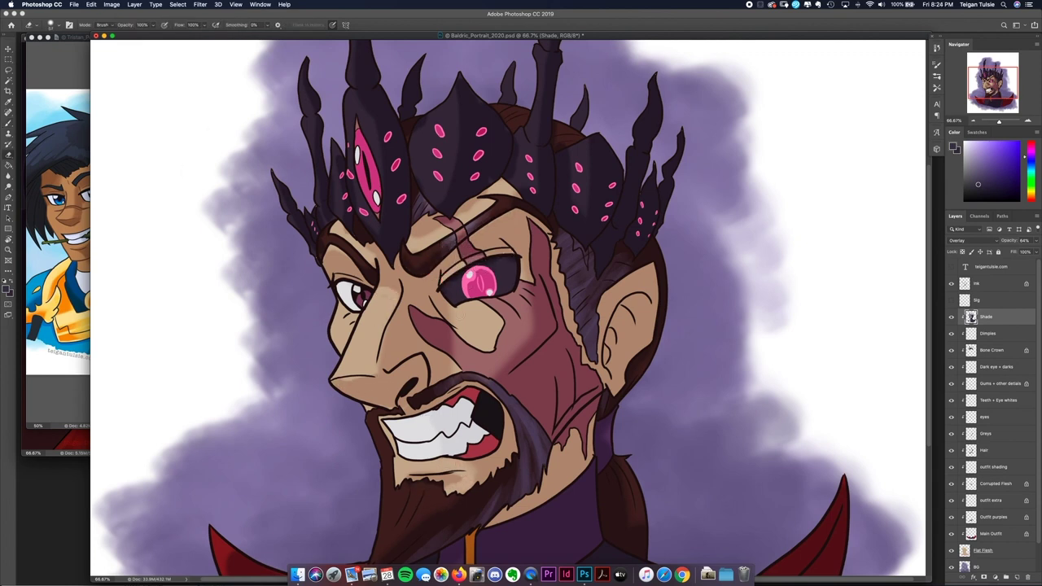
click(525, 317)
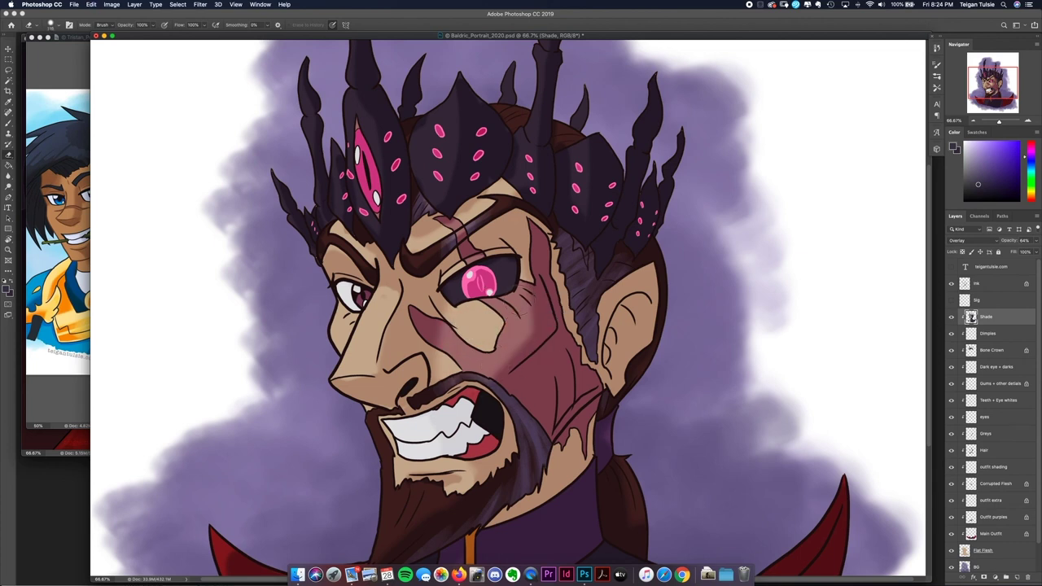
scroll(390, 289, down, 3)
click(632, 233)
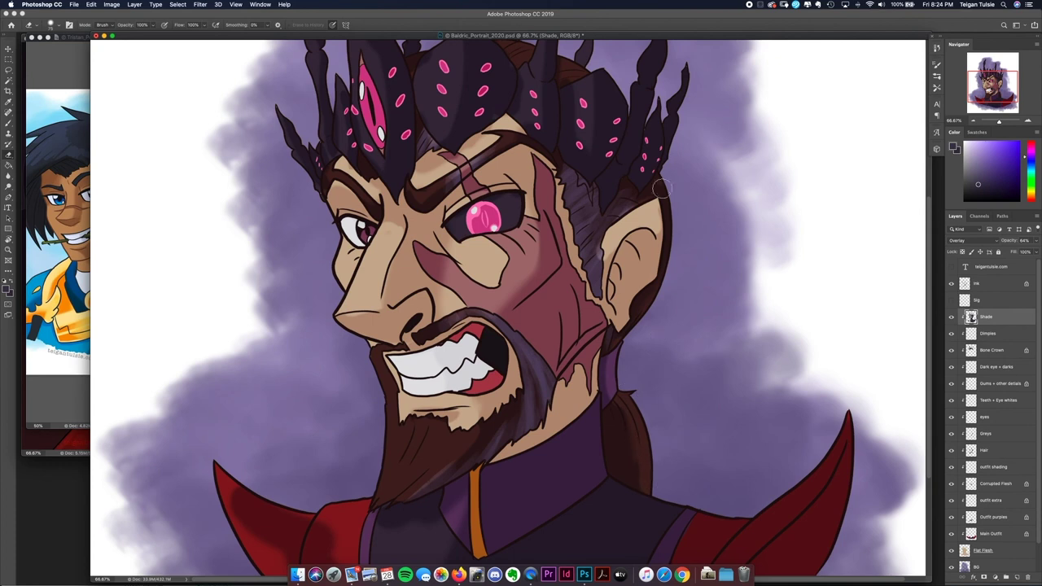
- Refine the shading on the crown's plates and spikes by alternately brushing shadow and erasing the lit areas
scroll(661, 189, up, 9)
key(b)
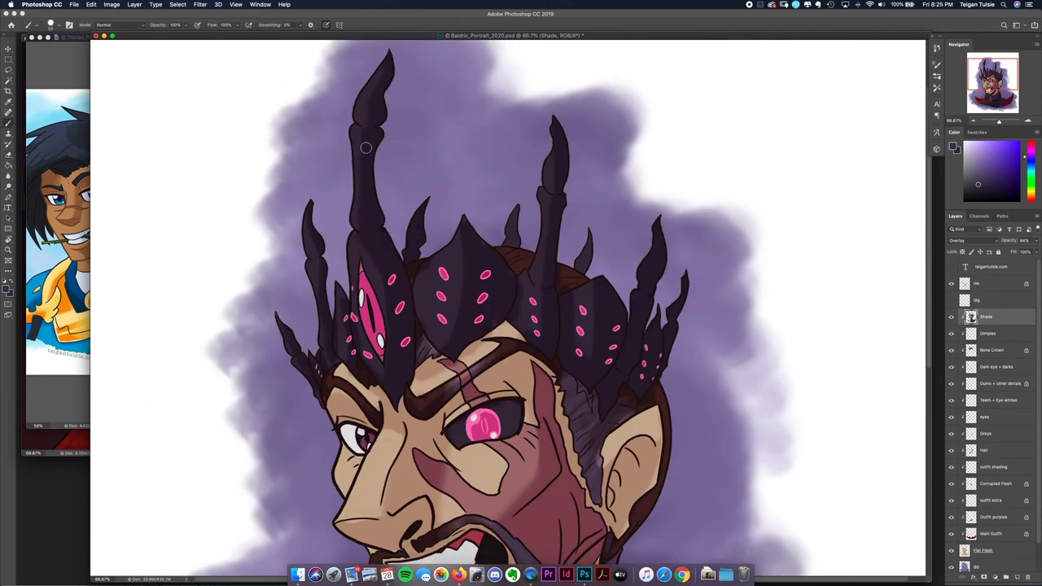
key(e)
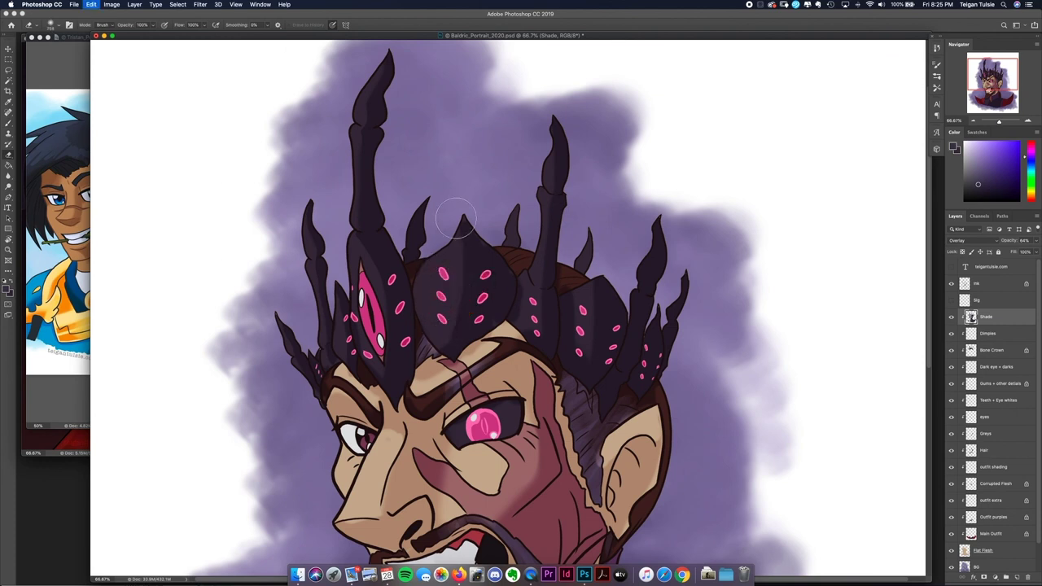
drag(574, 282, 526, 306)
key(b)
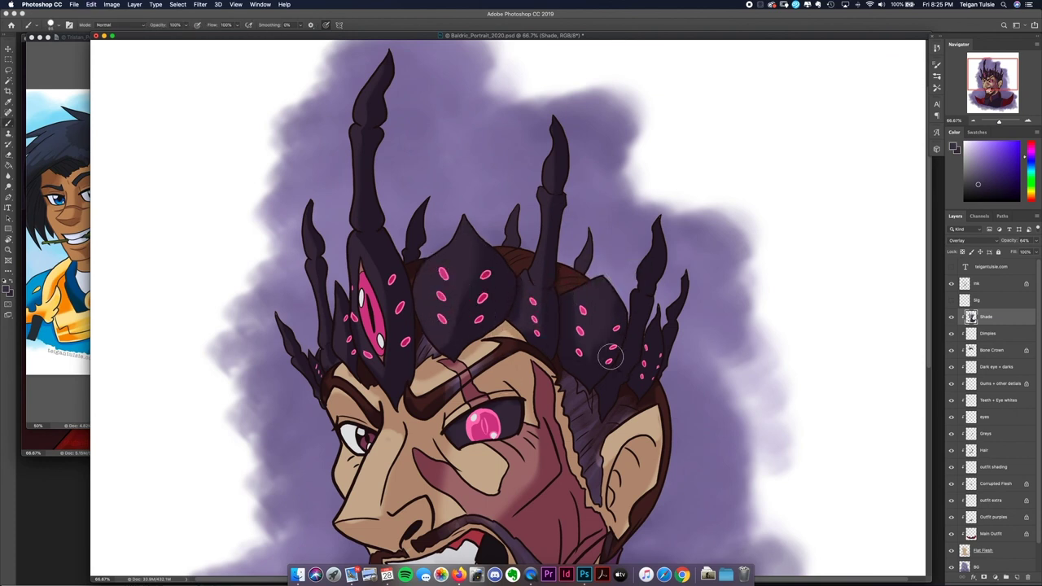
drag(611, 359, 612, 359)
key(e)
mouse_move(651, 255)
mouse_down()
mouse_move(663, 261)
mouse_move(665, 226)
mouse_up()
key(b)
- Erase shadow along the red shoulder pieces on the Shade layer to leave soft lit folds
scroll(641, 303, down, 10)
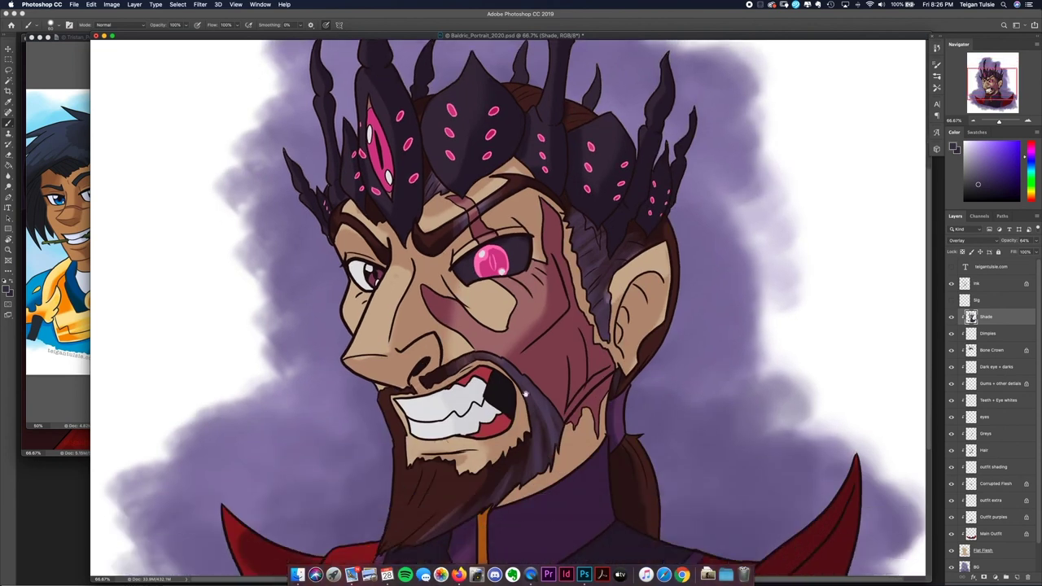
drag(260, 361, 265, 362)
key(e)
key(super+z)
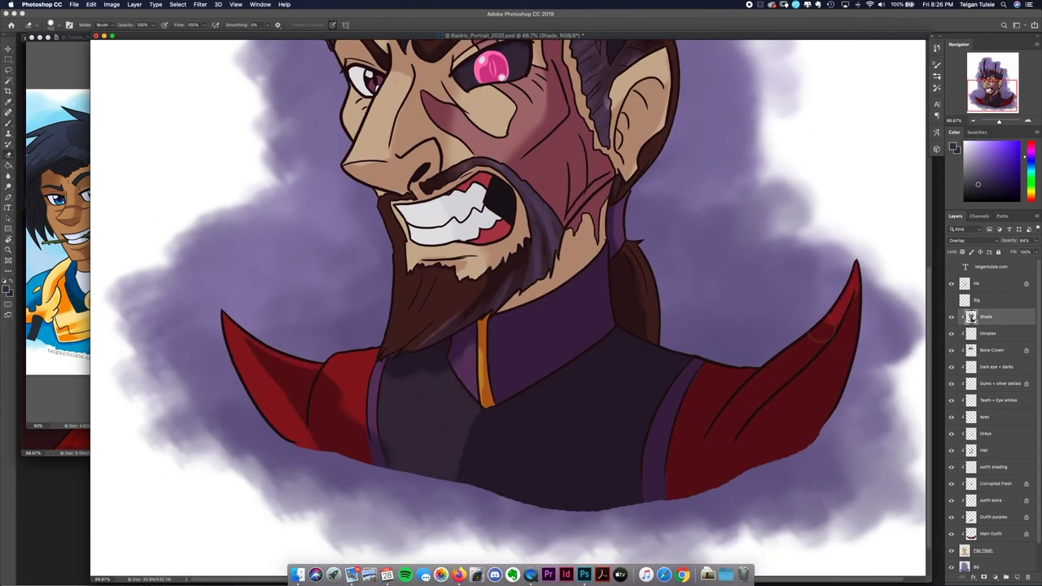
drag(826, 313, 692, 454)
key(b)
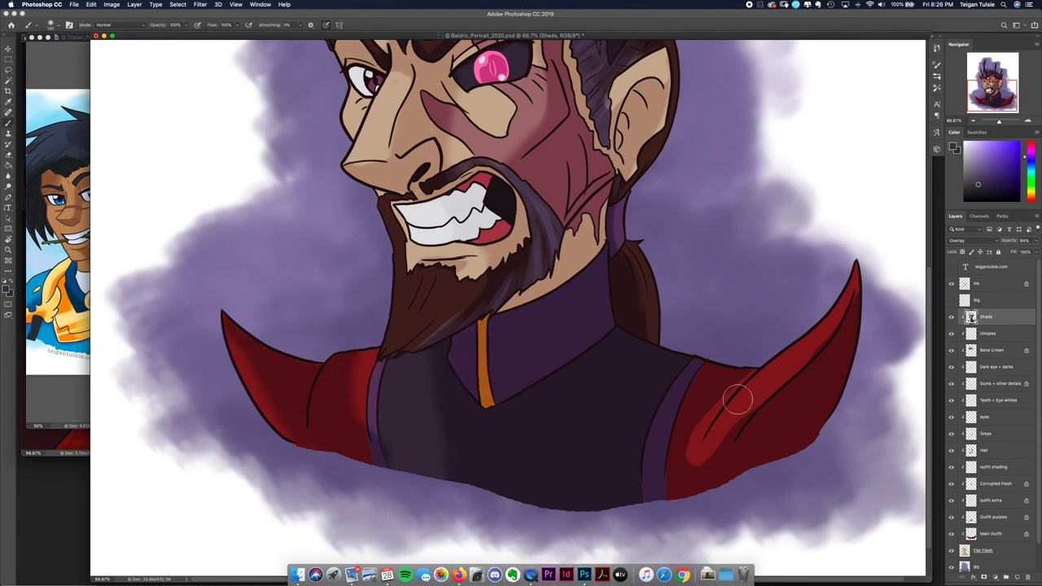
- Rename the Shade layer as Shade 1 and add a clipped Shade 2 layer above it in Multiply mode
scroll(704, 290, up, 5)
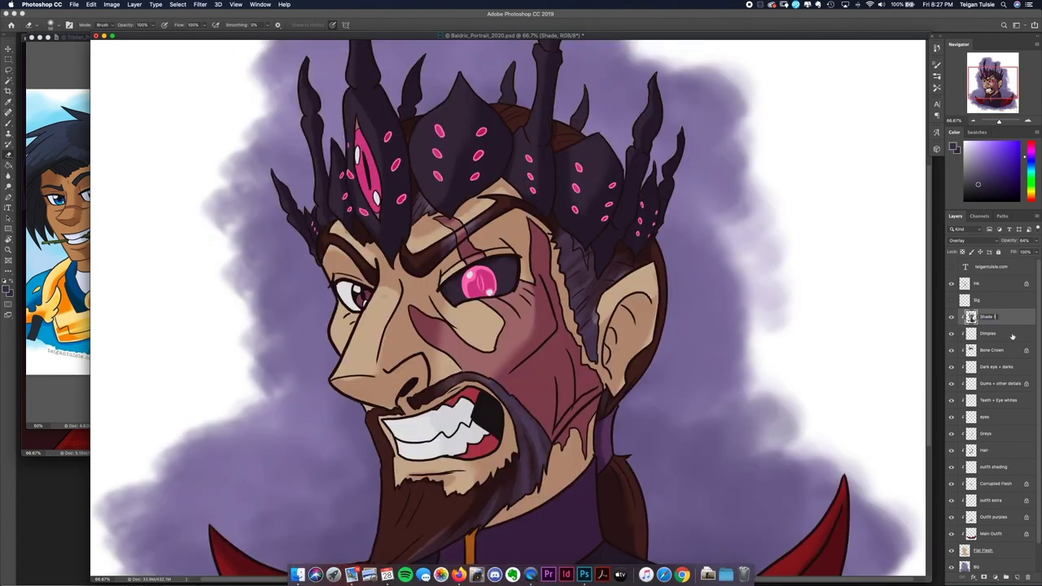
key(Return)
key(super+alt+shift+n)
text(Shade 2)
key(Return)
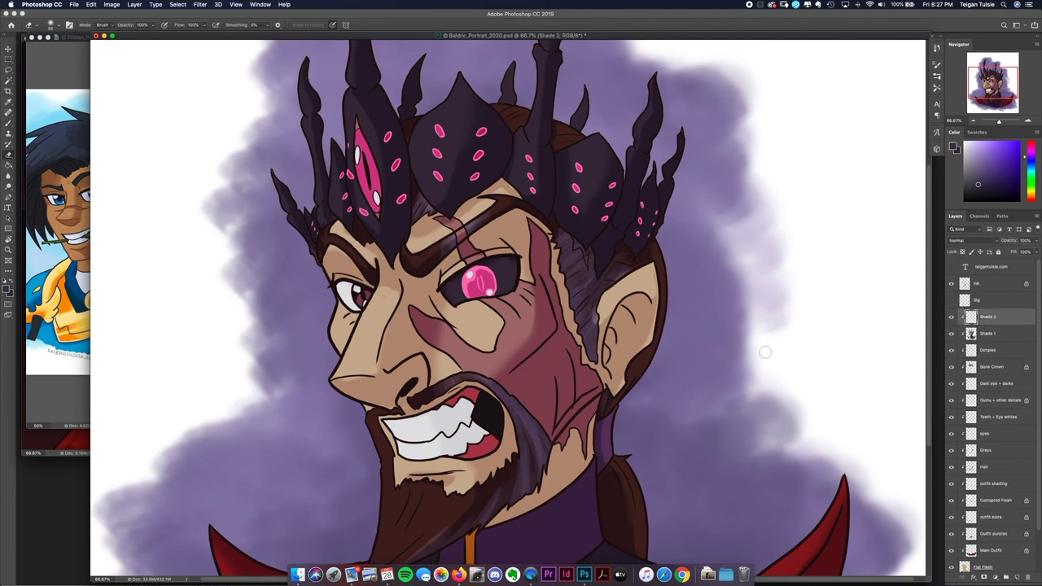
click(973, 240)
click(973, 262)
- Choose a muted orange-brown and shade the teeth and gums on Shade 2, erasing the excess
key(b)
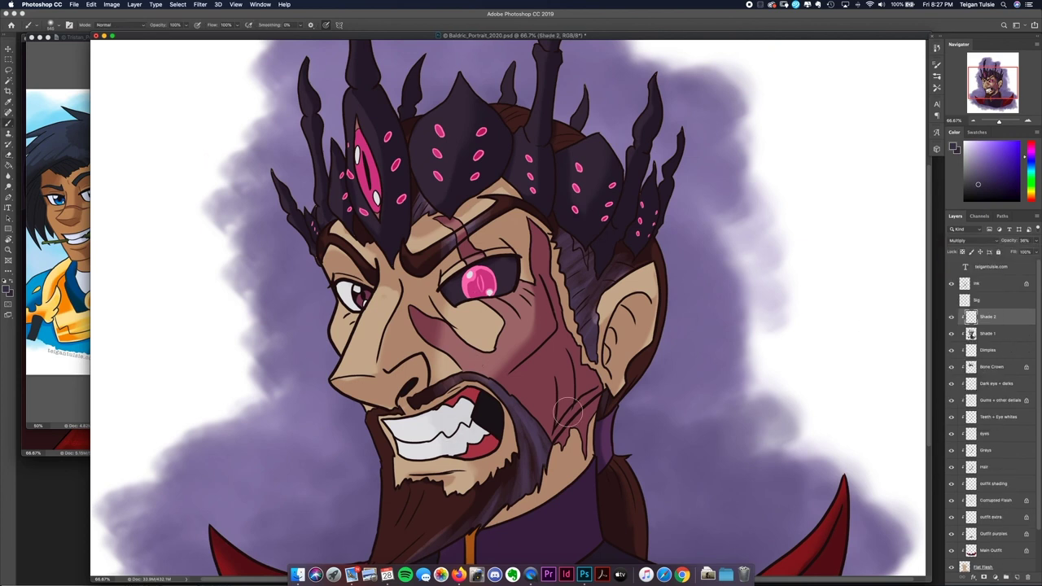
click(1034, 150)
click(1031, 146)
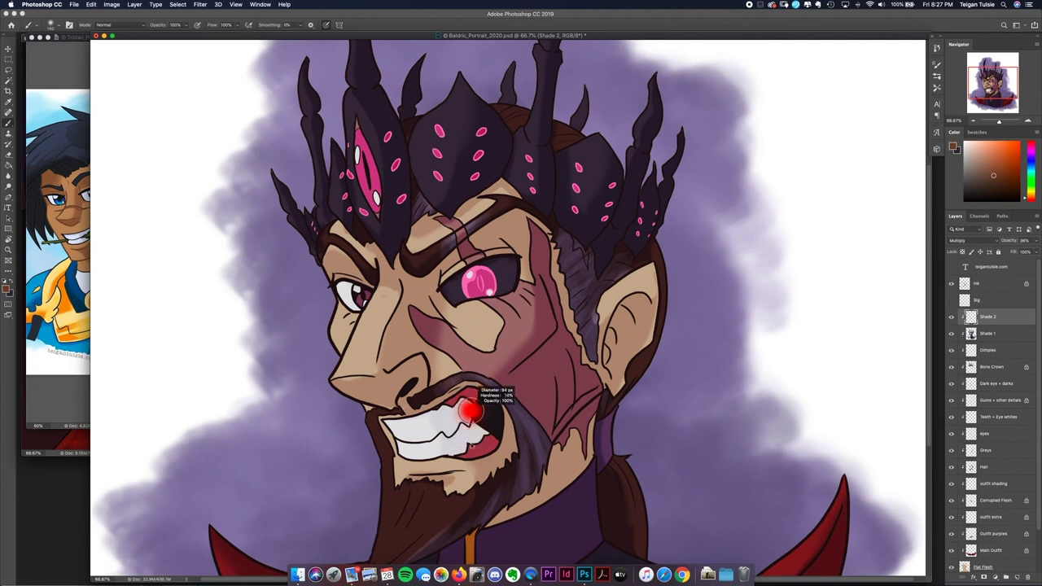
key(e)
drag(443, 425, 451, 416)
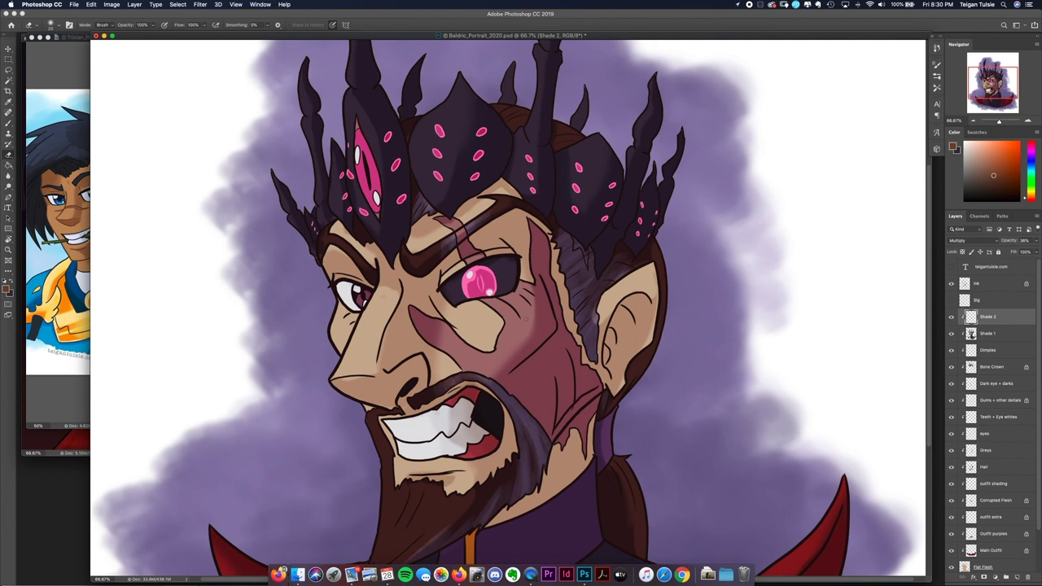
- Brush brown shadow around the nose on Shade 2 and erase back its edges
click(970, 333)
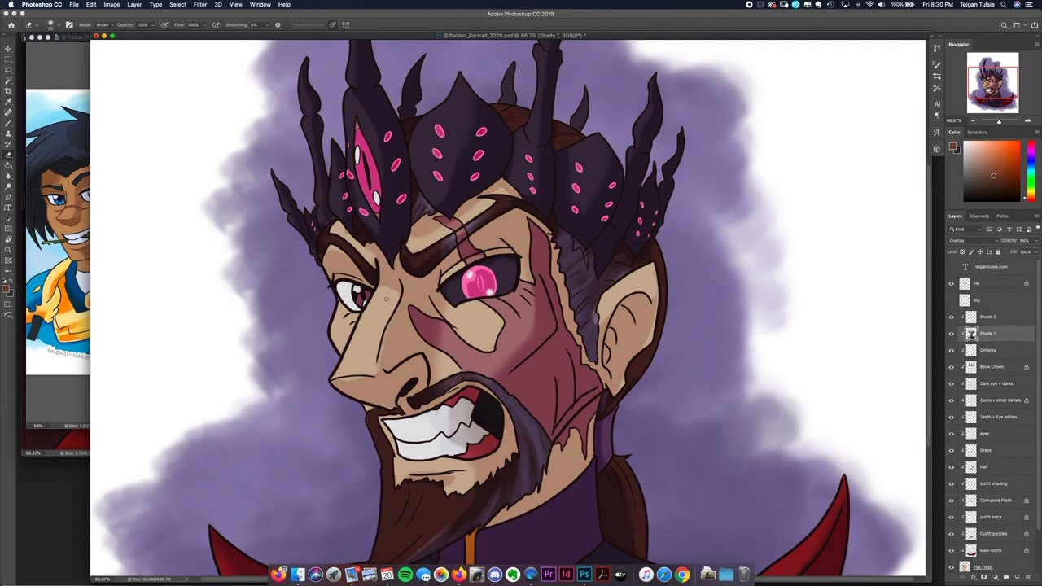
key(super+minus)
key(b)
key(alt+bracketright)
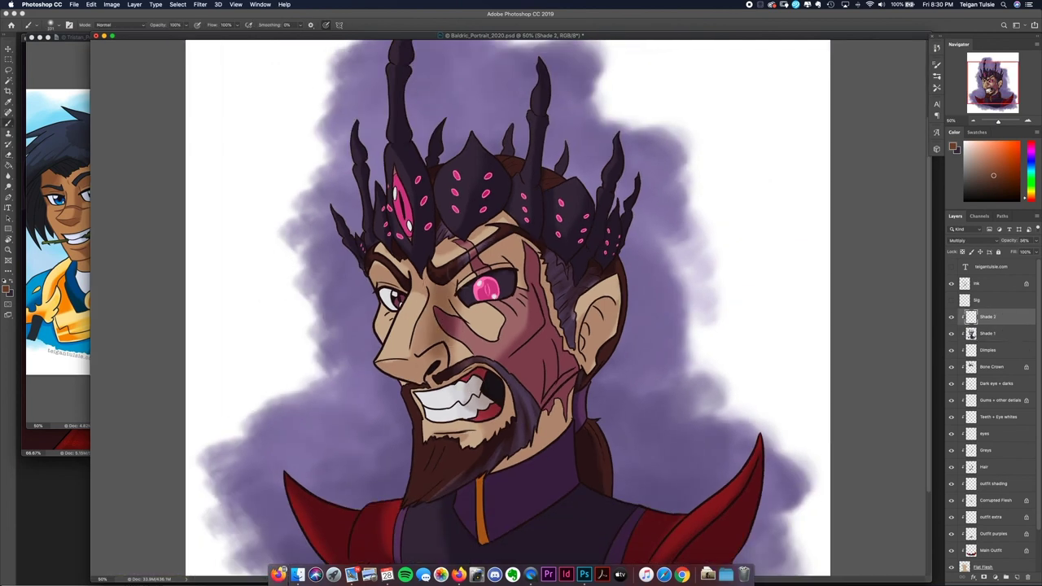
key(e)
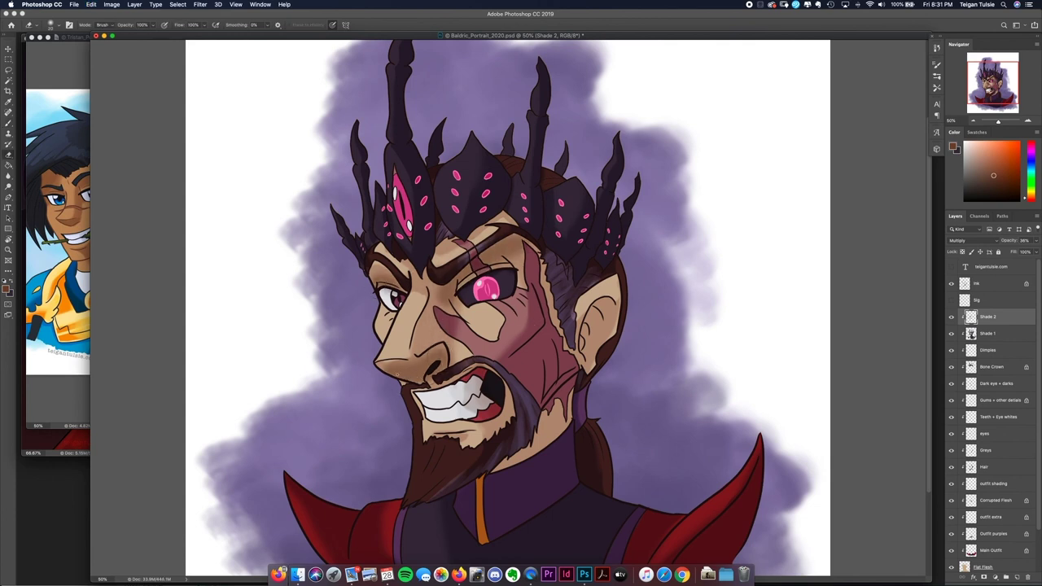
drag(383, 381, 446, 350)
key(super+minus)
key(super+plus)
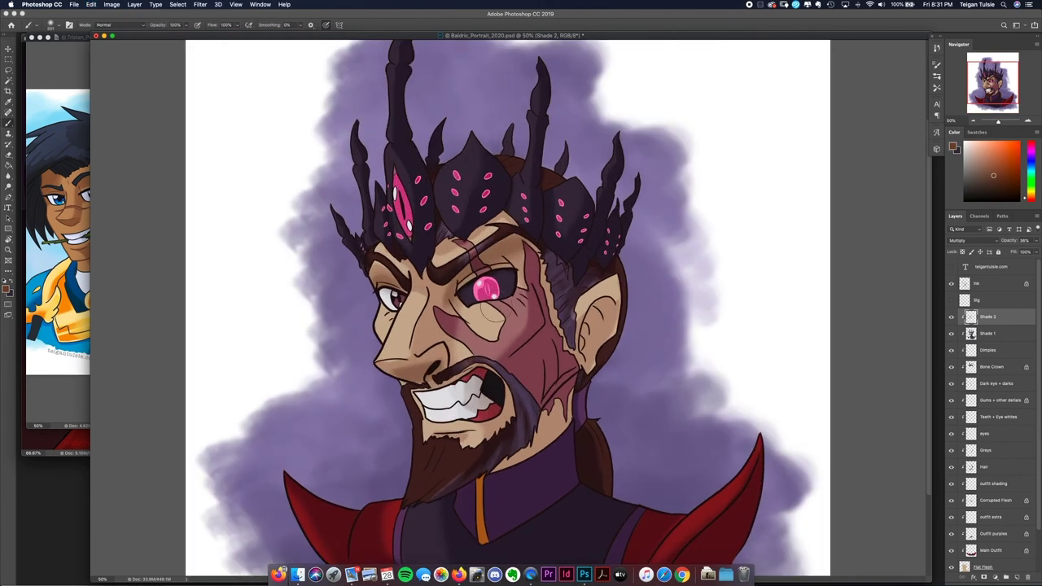
- Build up shadow over the scarred cheek and temple on Shade 2, trimming it with the eraser
key(b)
mouse_move(562, 310)
mouse_down()
mouse_move(533, 382)
mouse_move(561, 342)
mouse_move(537, 309)
mouse_move(529, 350)
mouse_up()
key(e)
key(b)
key(e)
mouse_move(546, 293)
mouse_down()
mouse_move(500, 367)
mouse_move(553, 333)
mouse_move(536, 367)
mouse_move(547, 324)
mouse_up()
key(b)
mouse_move(537, 275)
mouse_down()
mouse_move(541, 350)
mouse_move(578, 401)
mouse_move(537, 285)
mouse_move(543, 411)
mouse_up()
- Sample the scar's reddish tone and deepen the shadow along the corrupted cheek and jaw on Shade 2
key(0)
alt+click(541, 342)
key(super+z)
drag(562, 313, 570, 395)
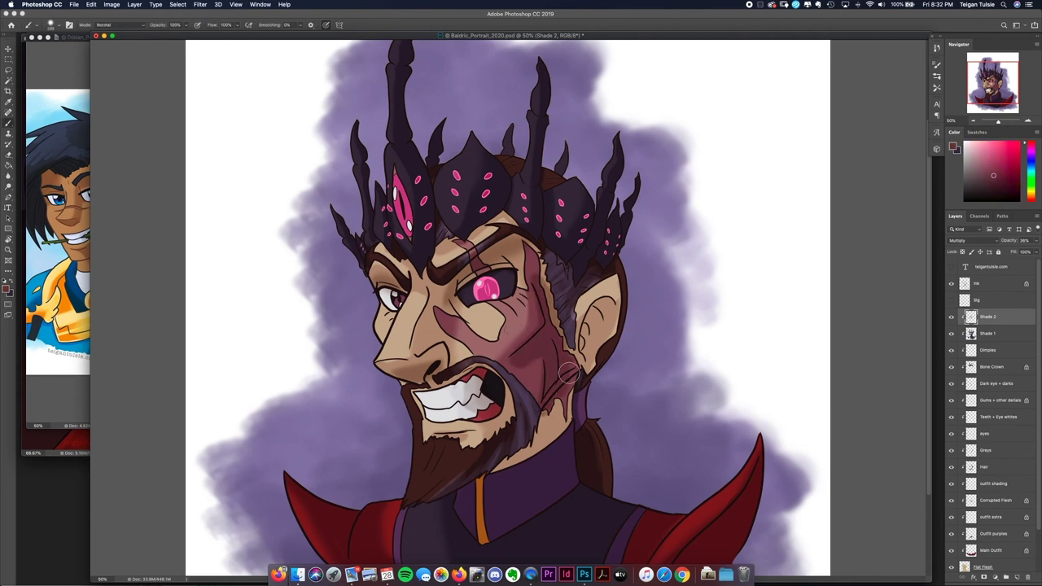
drag(529, 367, 570, 378)
drag(450, 301, 449, 350)
key(super+z)
drag(456, 268, 431, 366)
key(super+z)
- Erase excess shadow from the scarred cheek and jaw on Shade 2 with a softer eraser
key(e)
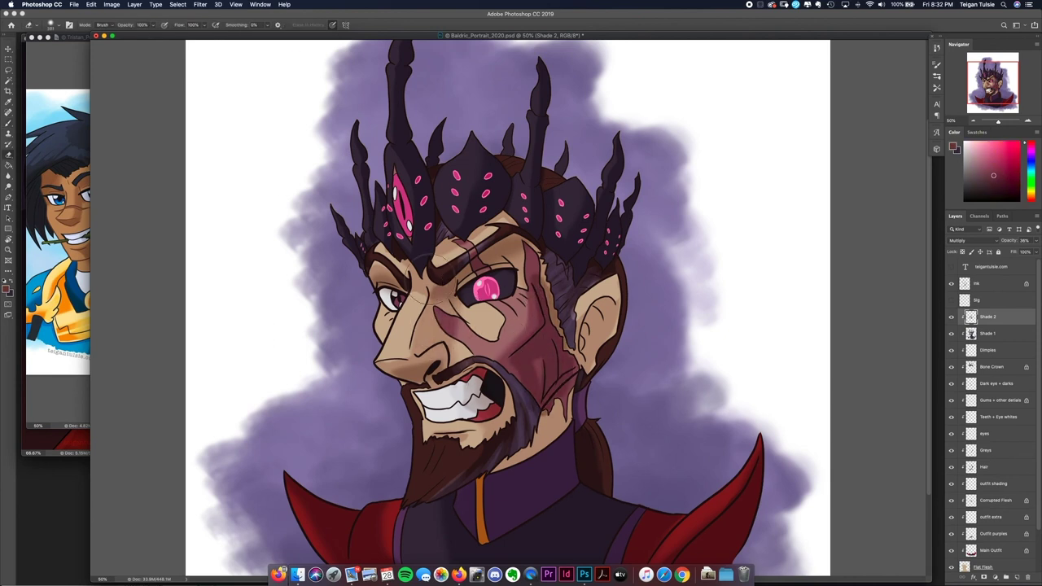
drag(521, 350, 535, 456)
key(b)
key(h)
click(600, 426)
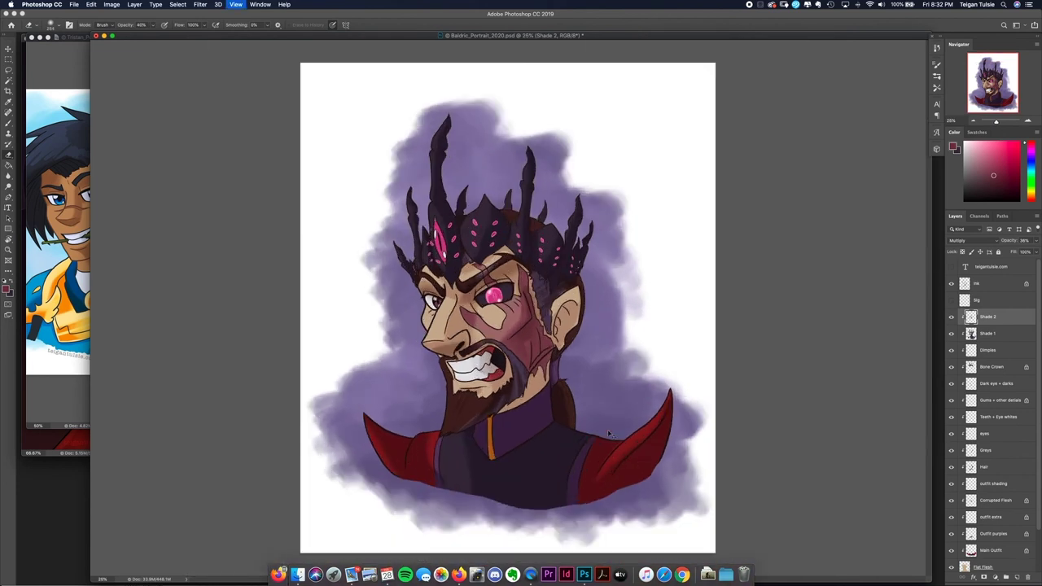
- Add a layer named Eyes above Shade 2, clipped to the colour layers
key(super+shift+n)
text(Eyes)
key(Return)
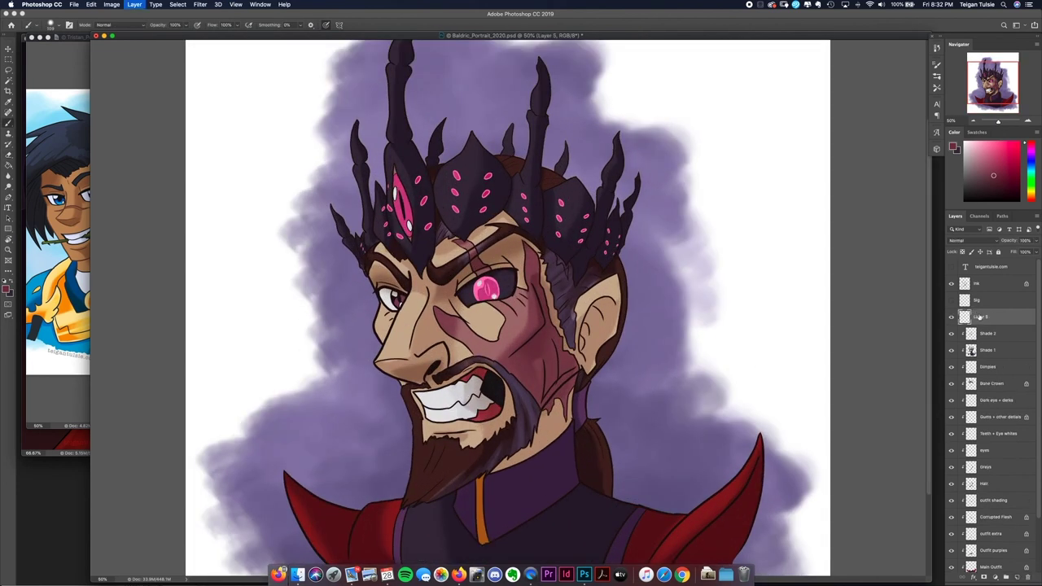
- Sample pinks from the corrupted eye and paint lighter curved strokes inside its iris on the Eyes layer
scroll(480, 289, up, 3)
alt+click(390, 264)
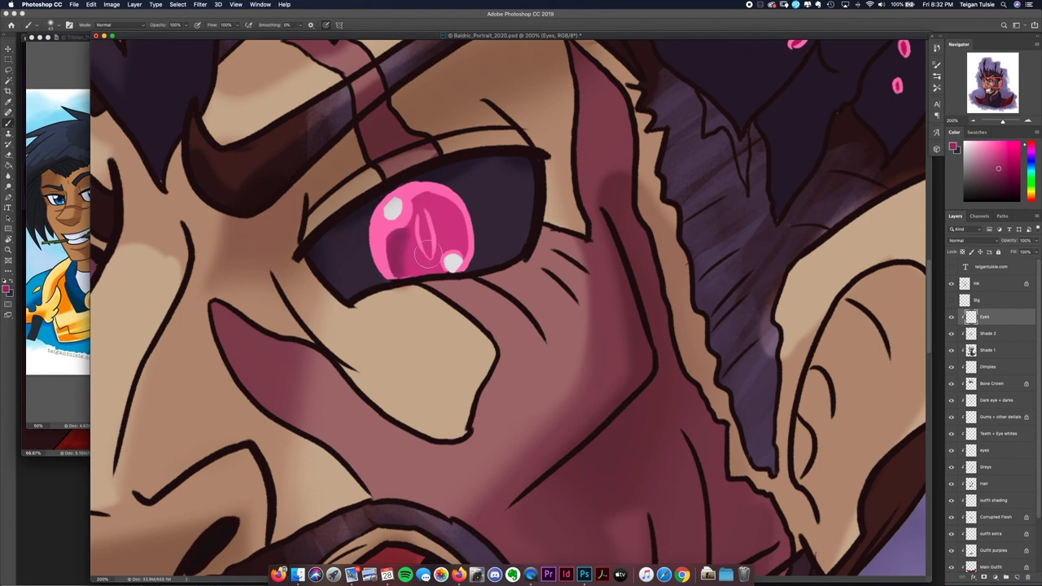
mouse_move(390, 260)
mouse_down()
mouse_move(440, 236)
mouse_move(461, 260)
mouse_up()
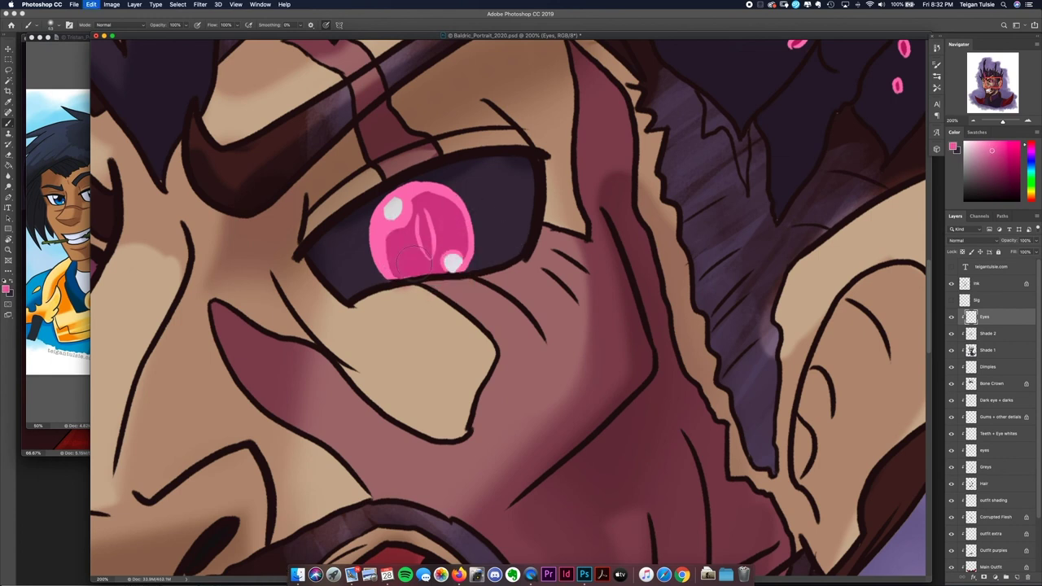
mouse_move(399, 244)
mouse_down()
mouse_move(452, 236)
mouse_move(419, 272)
mouse_move(451, 259)
mouse_up()
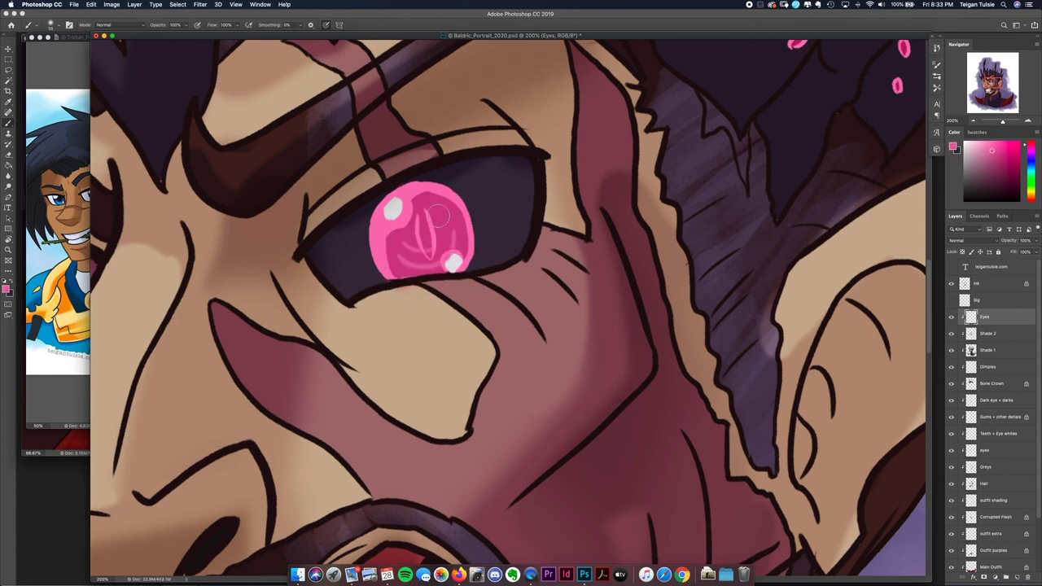
key(e)
key(super+0)
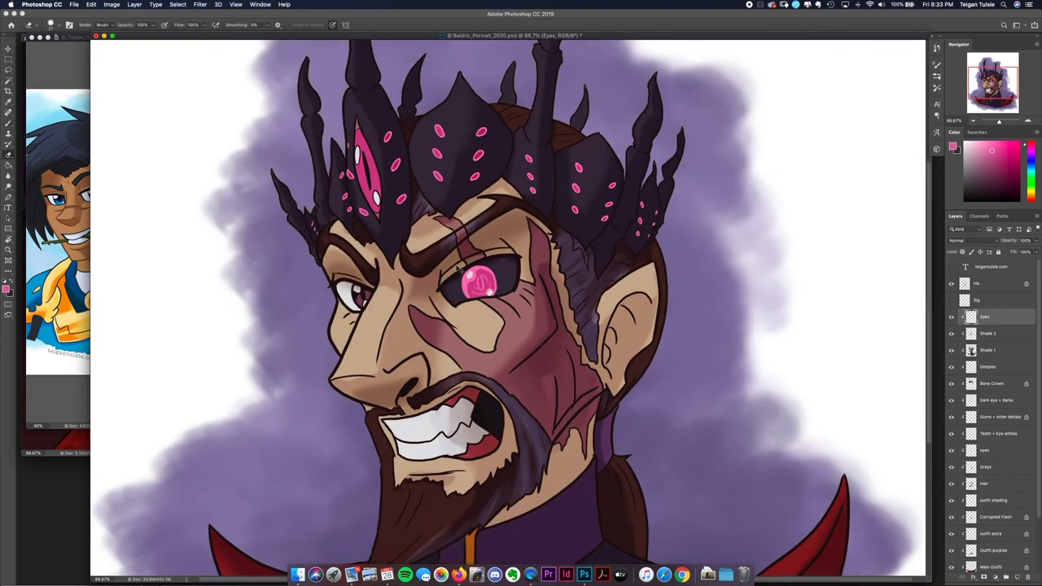
- Refine the pink rings around the corrupted eye's slit pupil, cleaning the strokes with the eraser
key(super+equal)
key(super+equal)
key(super+equal)
key(b)
mouse_move(358, 167)
mouse_down()
mouse_move(382, 212)
mouse_move(423, 238)
mouse_up()
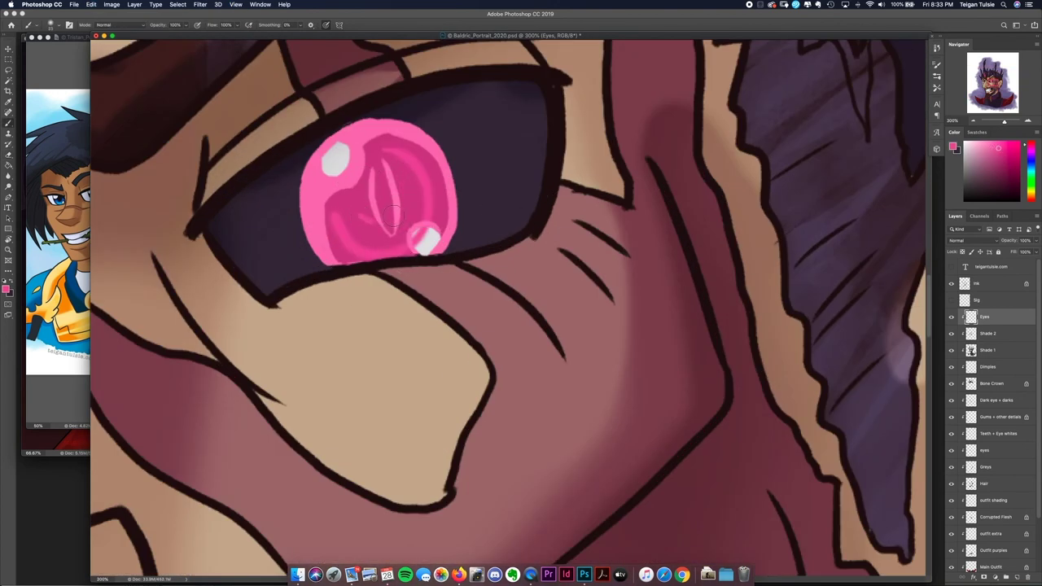
key(e)
drag(460, 192, 430, 228)
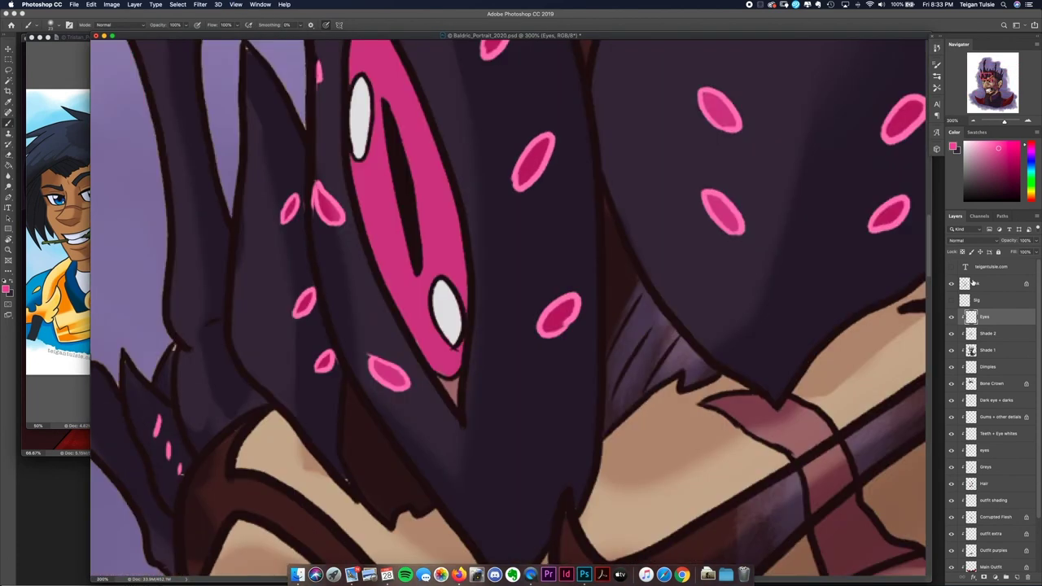
- Recolour the crown eye's slit pupil and the outlines of its highlights light pink on the Ink layer
key(b)
drag(421, 190, 739, 376)
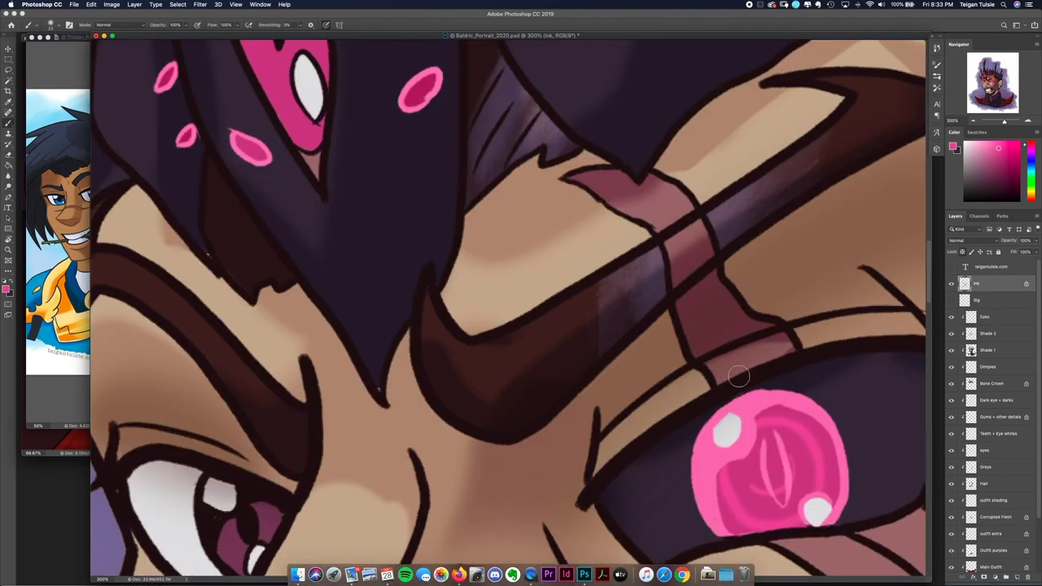
drag(753, 410, 337, 183)
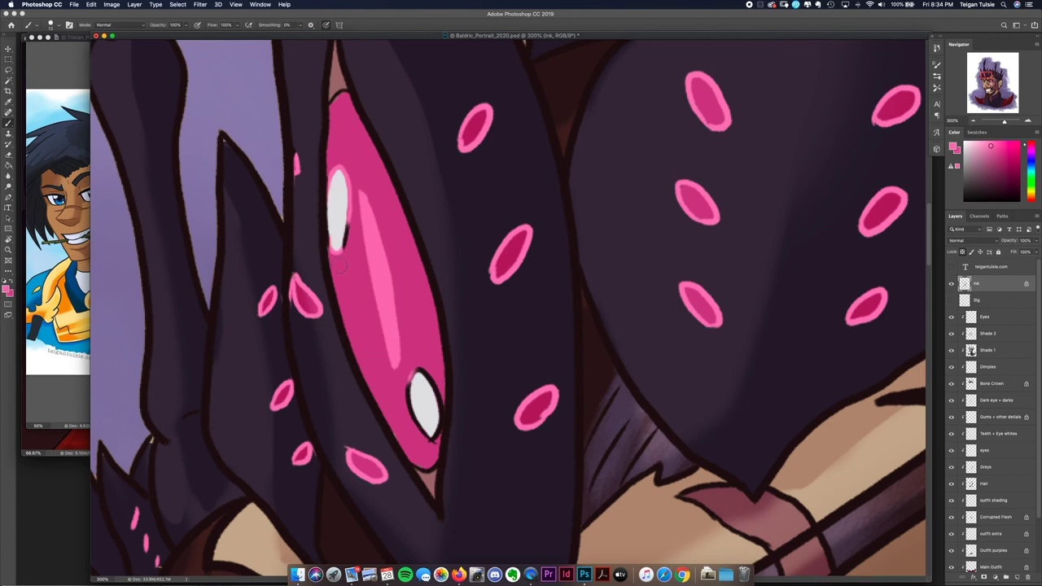
drag(411, 371, 425, 469)
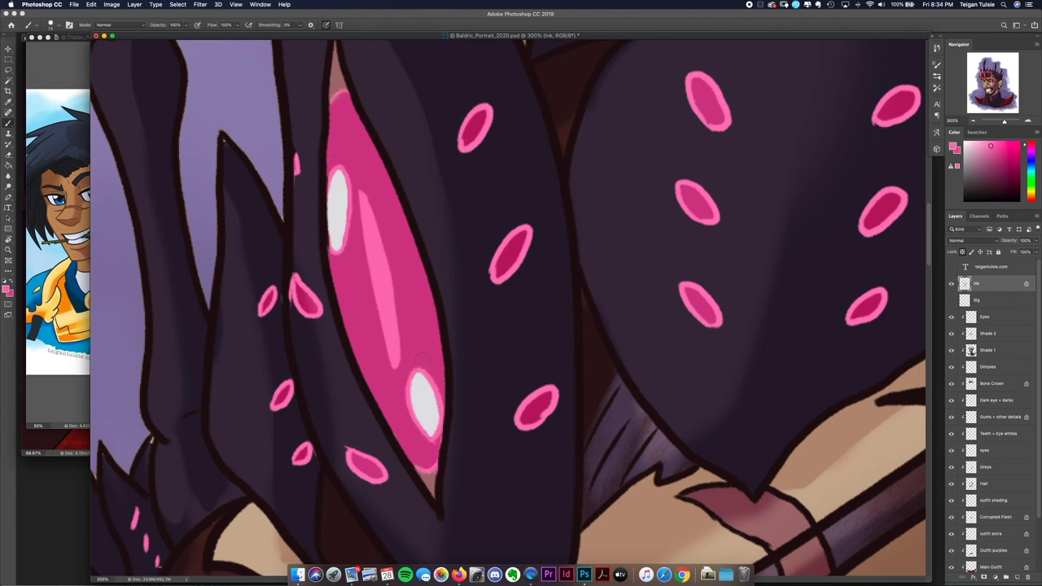
- Try recolouring the crown eye's outer outline pink on the Ink layer
key(ctrl+0)
key(ctrl+plus)
key(ctrl+plus)
key(ctrl+plus)
key(ctrl+plus)
key(ctrl+plus)
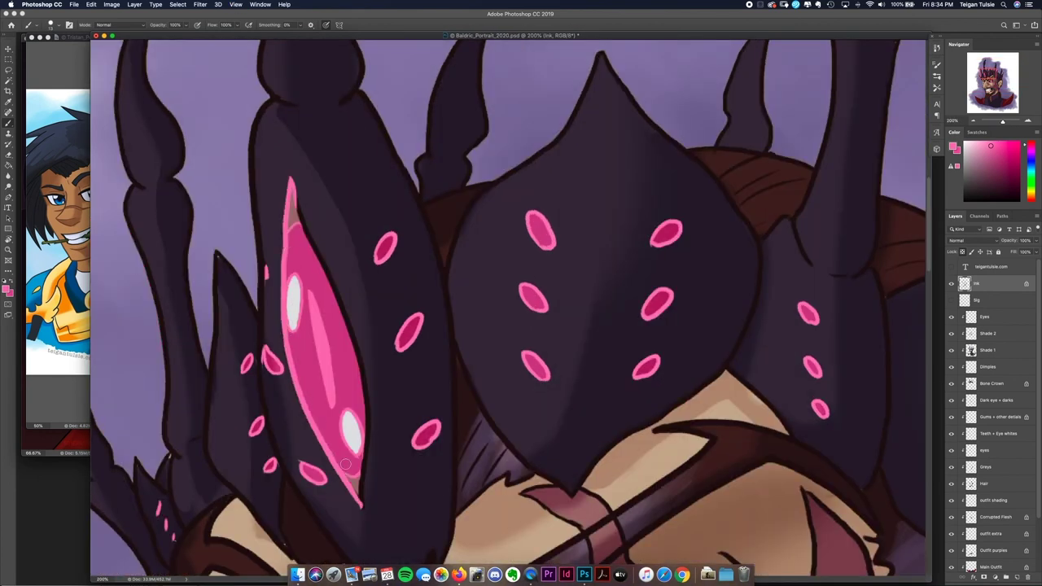
mouse_move(345, 464)
mouse_down()
mouse_move(358, 392)
mouse_move(298, 198)
mouse_up()
- Sample a bright pink from the crown eye and paint it over the eye's upper part on the Eyes layer
key(ctrl+0)
key(ctrl+plus)
key(ctrl+plus)
scroll(377, 345, left, 5)
alt+click(398, 297)
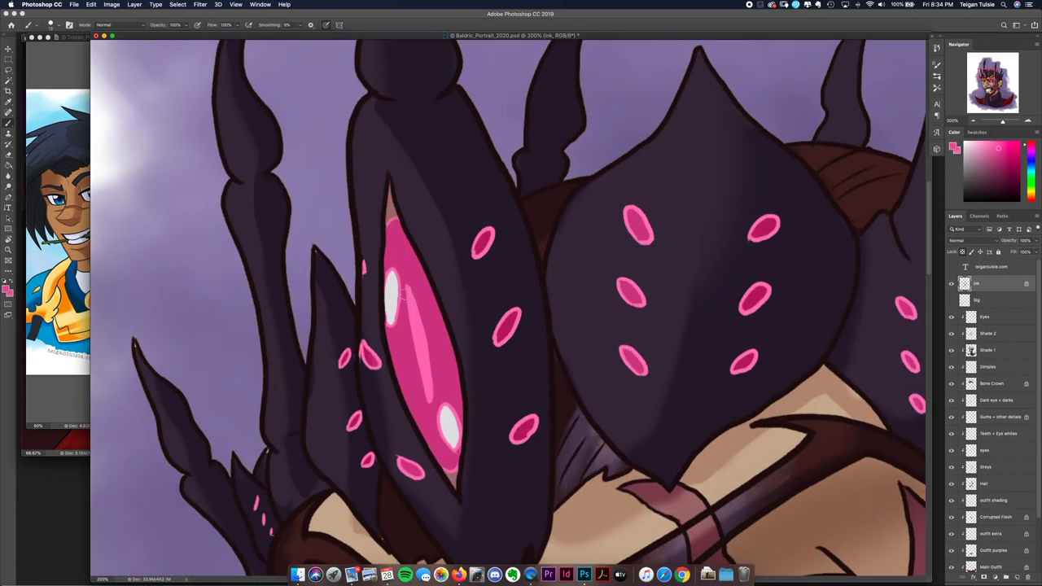
key(alt+bracketleft)
key(alt+bracketleft)
mouse_move(403, 236)
mouse_down()
mouse_move(407, 375)
mouse_move(391, 236)
mouse_up()
key(e)
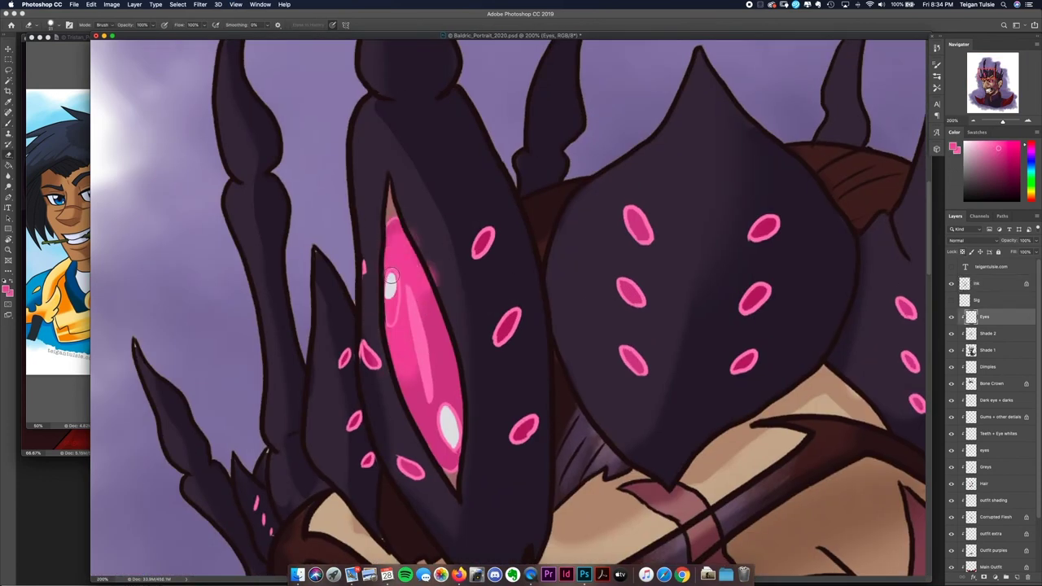
- Erase the pink covering the crown eye's white highlight and shape brighter pink strokes around the inside of the eye
drag(391, 293, 395, 286)
mouse_move(430, 390)
mouse_down()
mouse_move(456, 382)
mouse_move(412, 350)
mouse_up()
key(b)
mouse_move(396, 314)
mouse_down()
mouse_move(435, 327)
mouse_move(431, 411)
mouse_up()
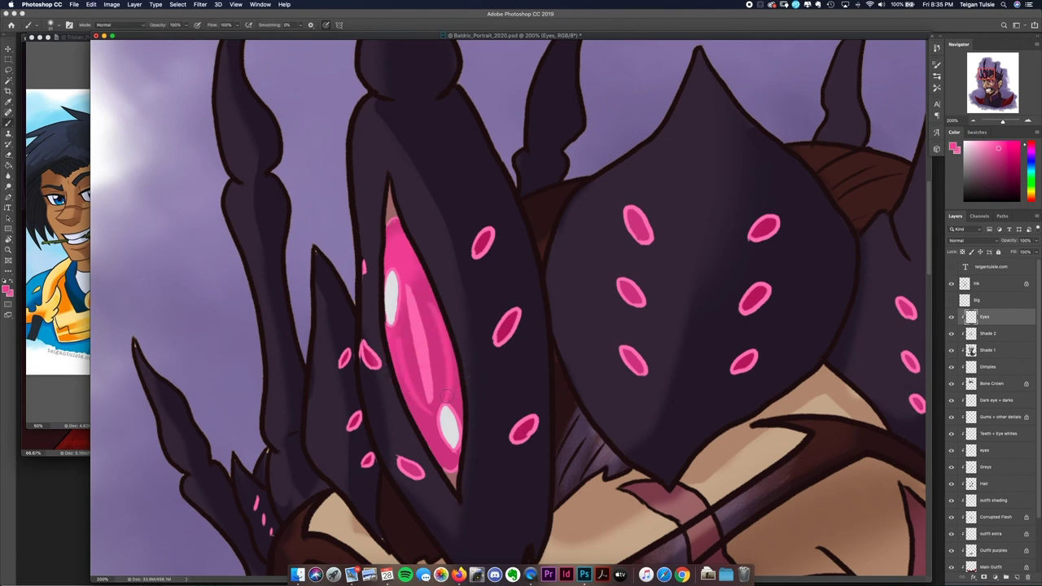
drag(440, 305, 443, 403)
- Shade the edges of the crown eye with a soft darker magenta on the Eyes layer, refining with the eraser
key(h)
click(439, 310)
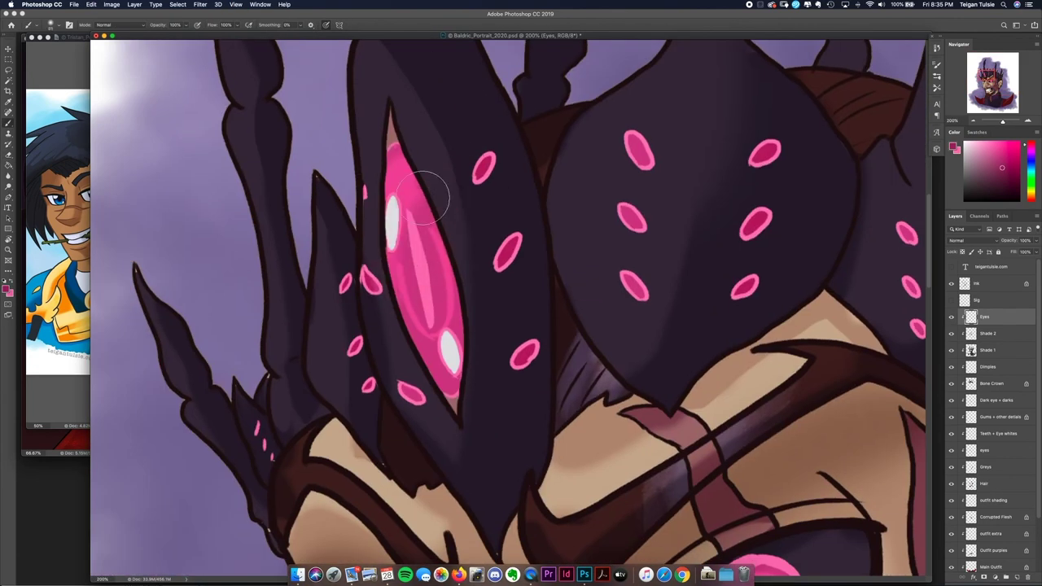
mouse_move(440, 244)
mouse_down()
mouse_move(494, 293)
mouse_move(440, 415)
mouse_up()
key(e)
key(super+minus)
key(super+minus)
key(b)
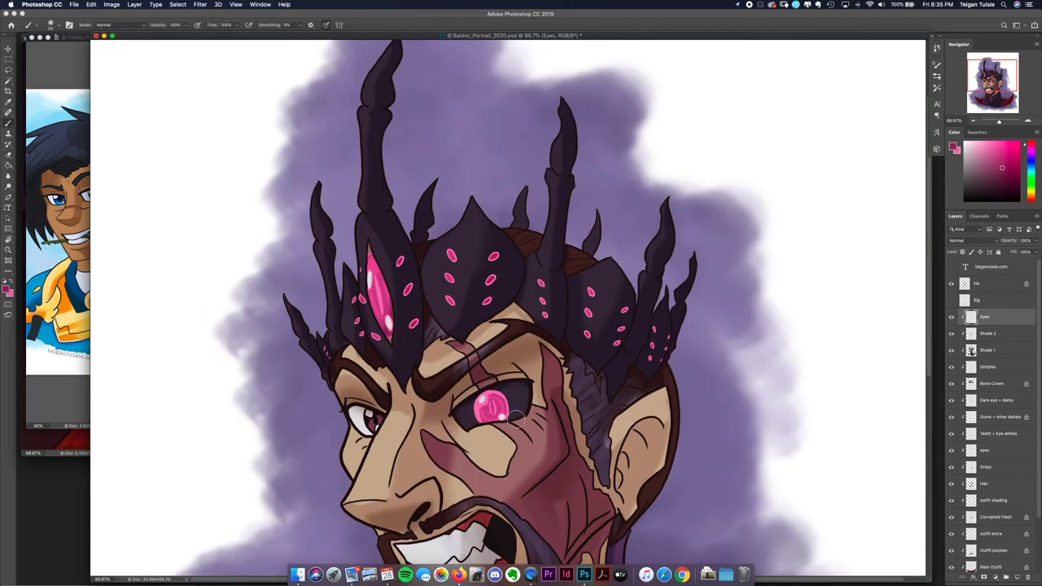
key(e)
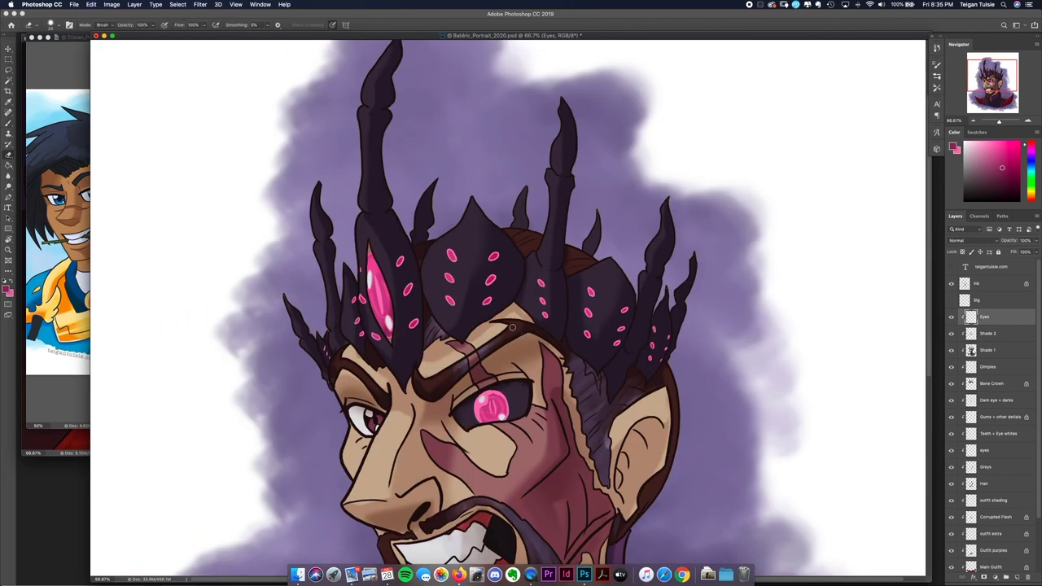
key(b)
- Sample the natural eye's plum iris colour and paint lighter pinkish strokes inside that iris on the Eyes layer
alt+click(380, 294)
key(0)
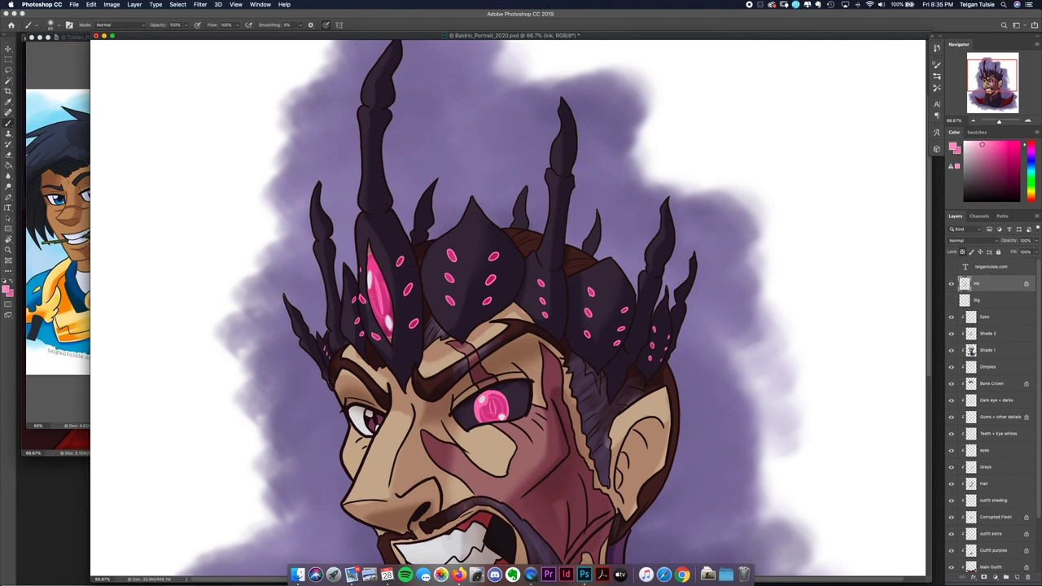
scroll(406, 325, up, 5)
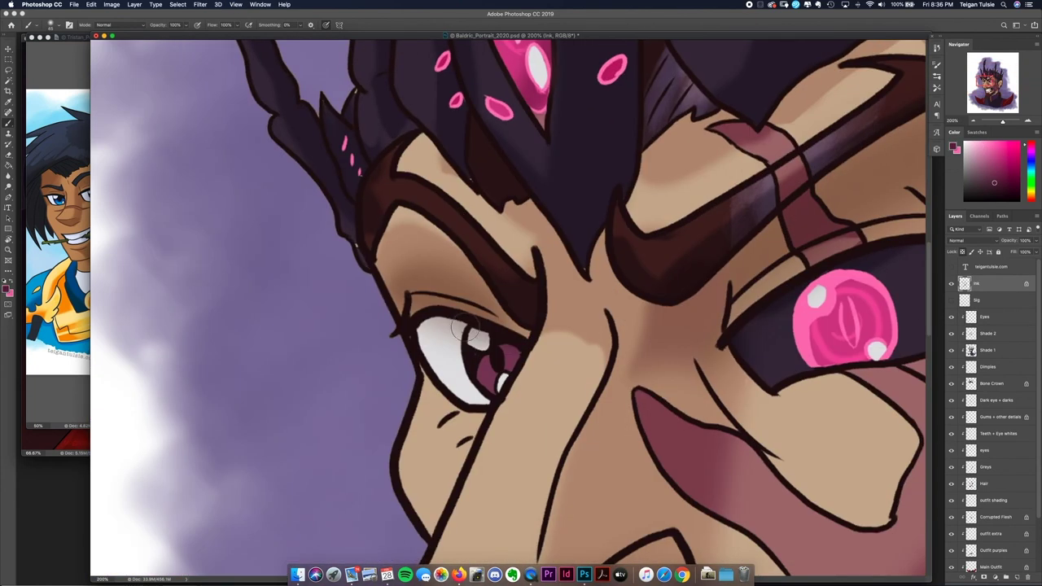
alt+click(483, 367)
drag(484, 366, 500, 358)
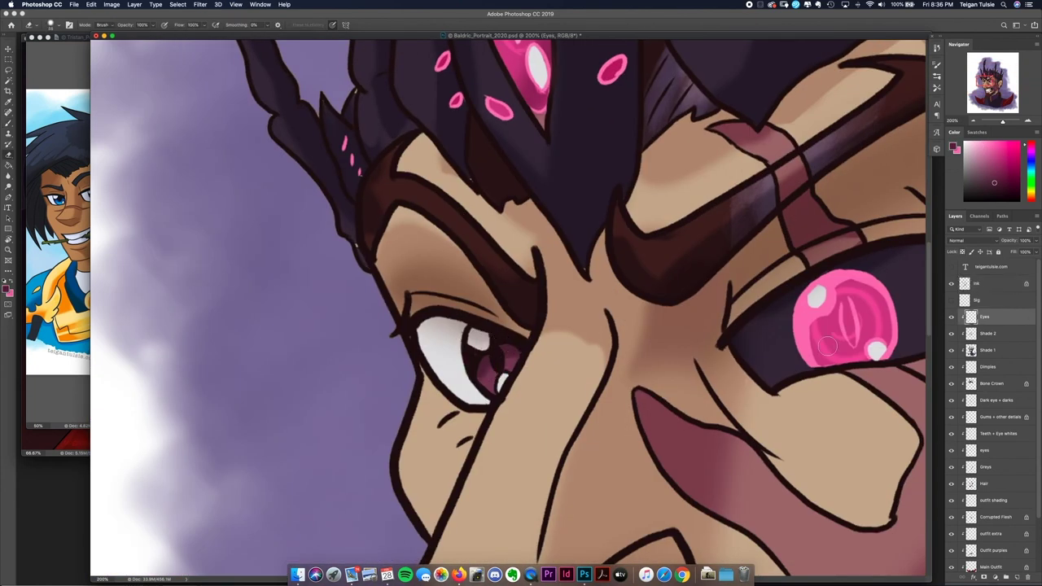
alt+click(492, 367)
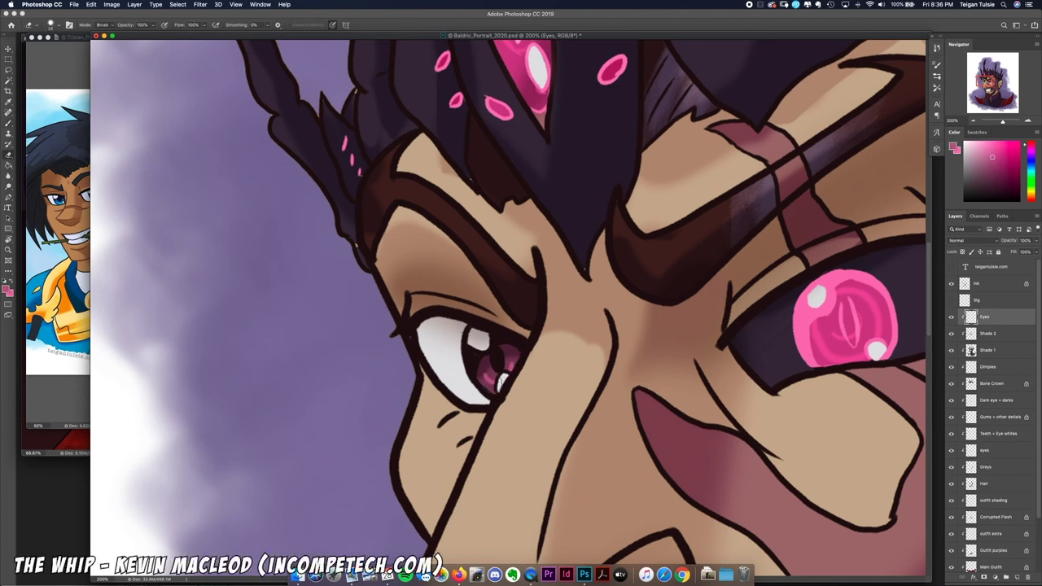
- Recolour the ink lines across the corrupted facial skin dark maroon on the Ink layer
scroll(503, 427, down, 3)
key(alt+])
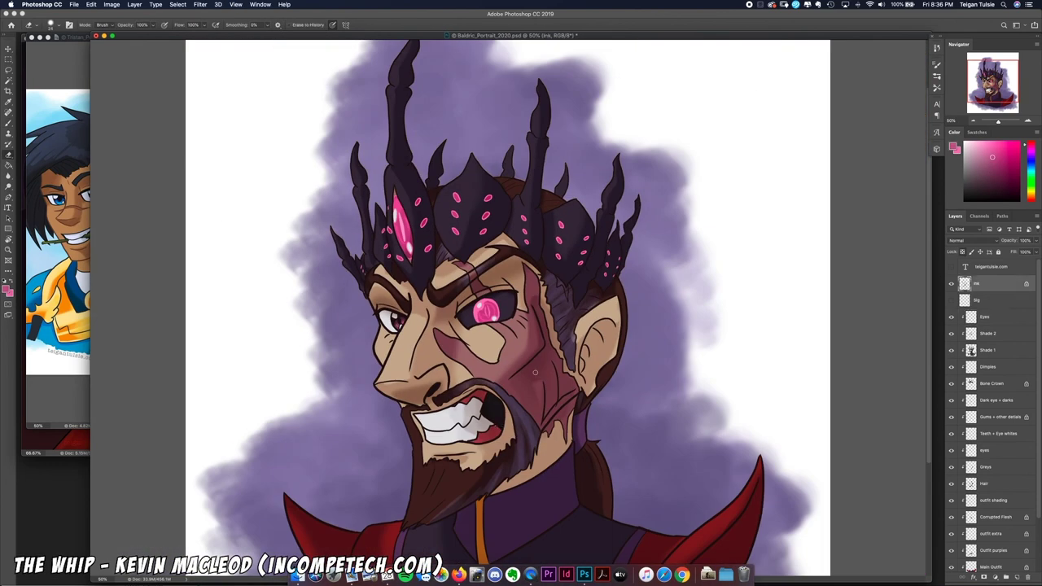
key(b)
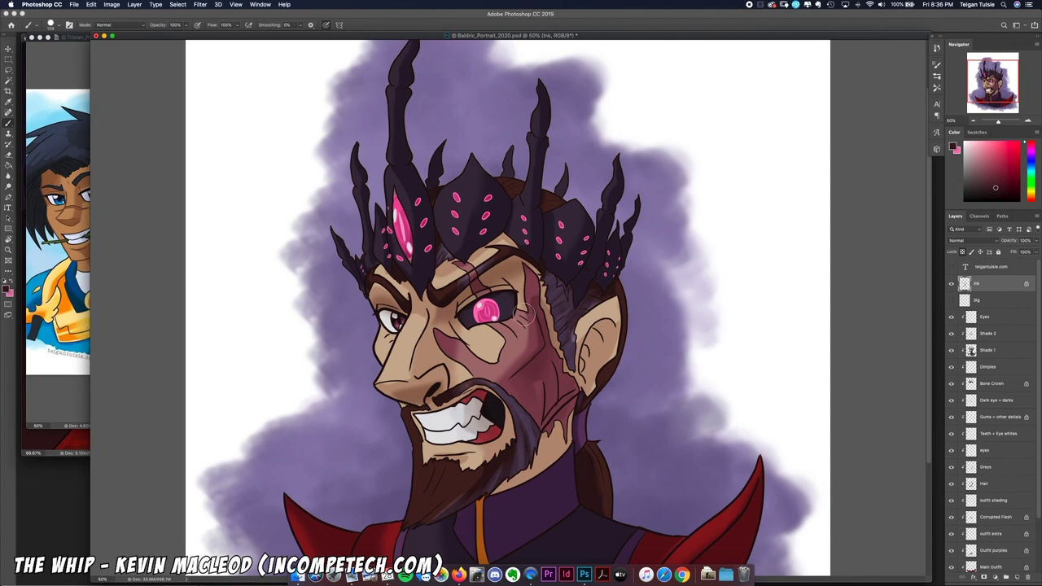
key(super+equal)
key(super+equal)
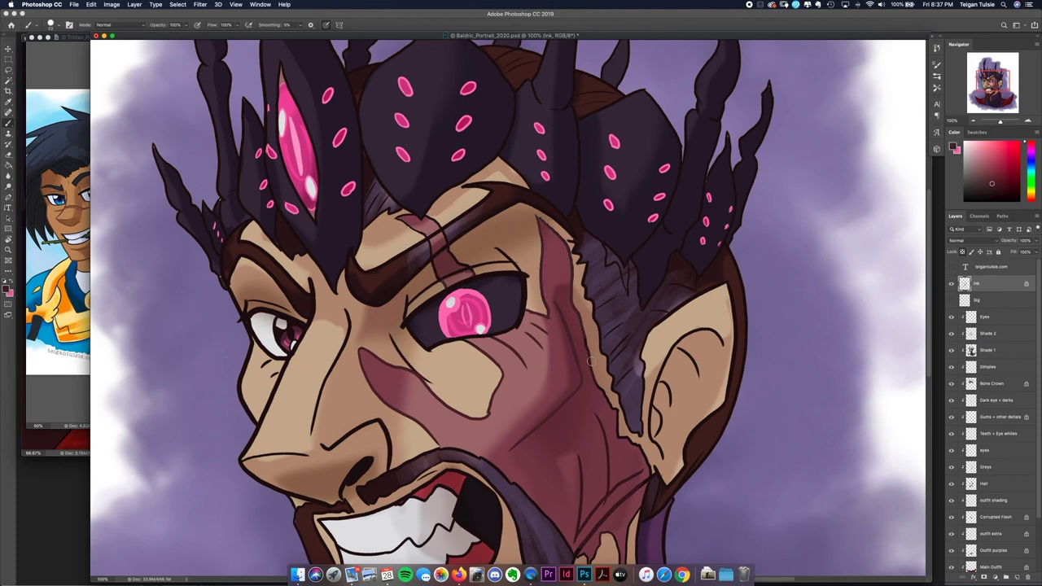
scroll(604, 486, down, 4)
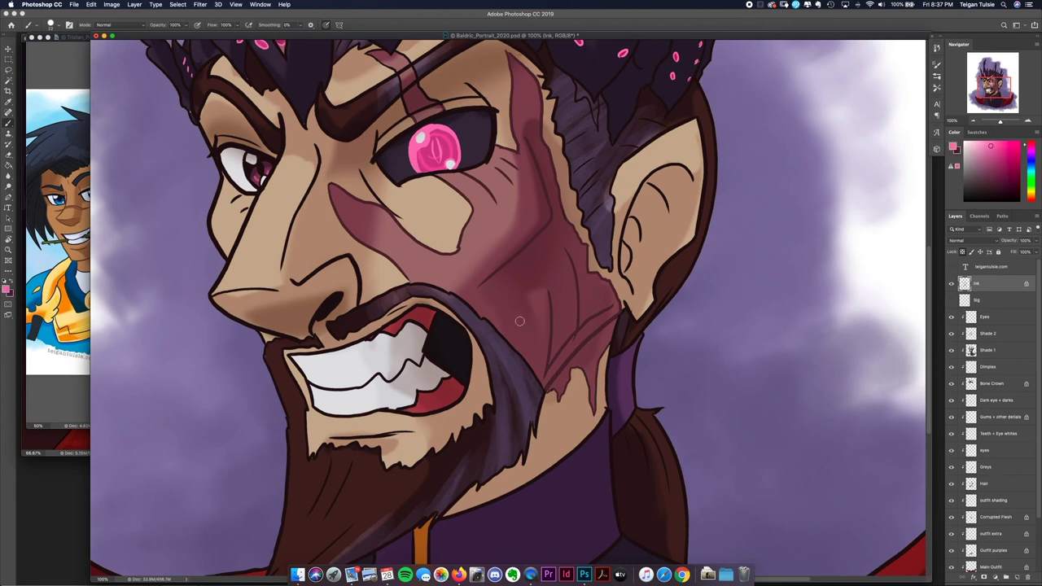
scroll(519, 321, up, 3)
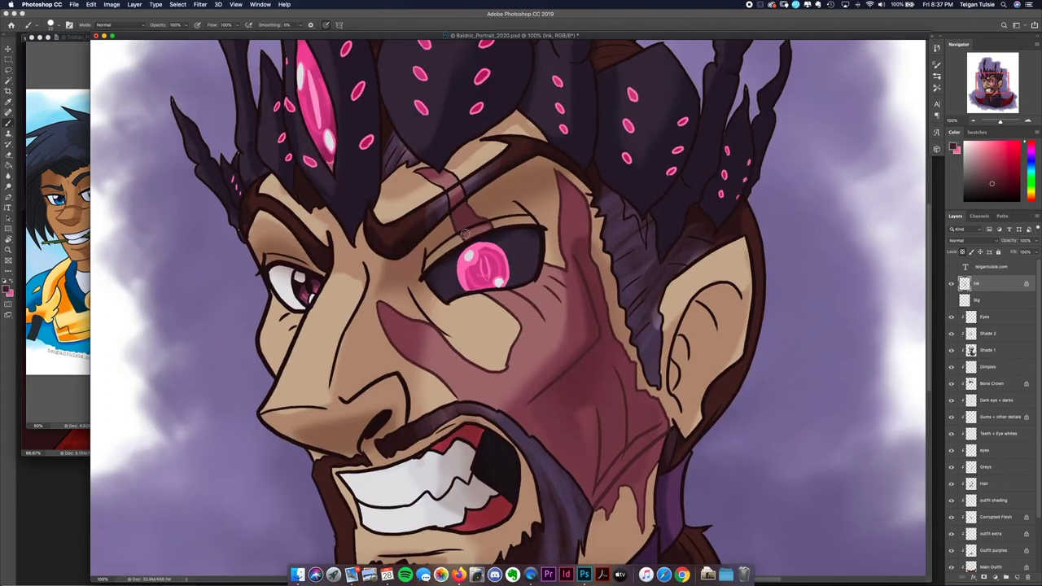
- Rename the Eyes layer as Eyes shading and add a clipped layer named Lighting directly above it
key(super+minus)
key(super+minus)
key(super+minus)
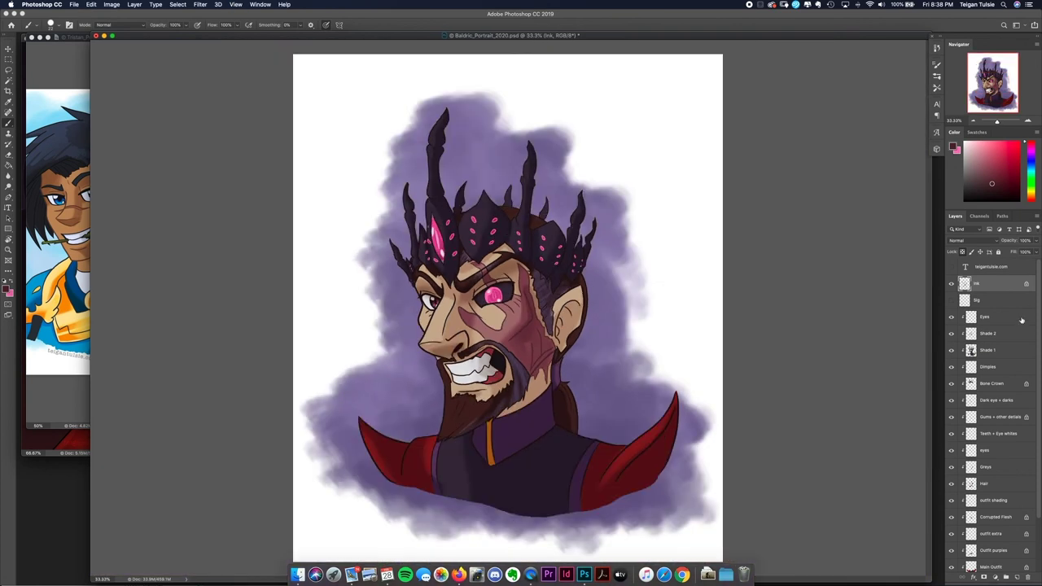
click(987, 318)
text(shading)
key(Return)
click(1015, 576)
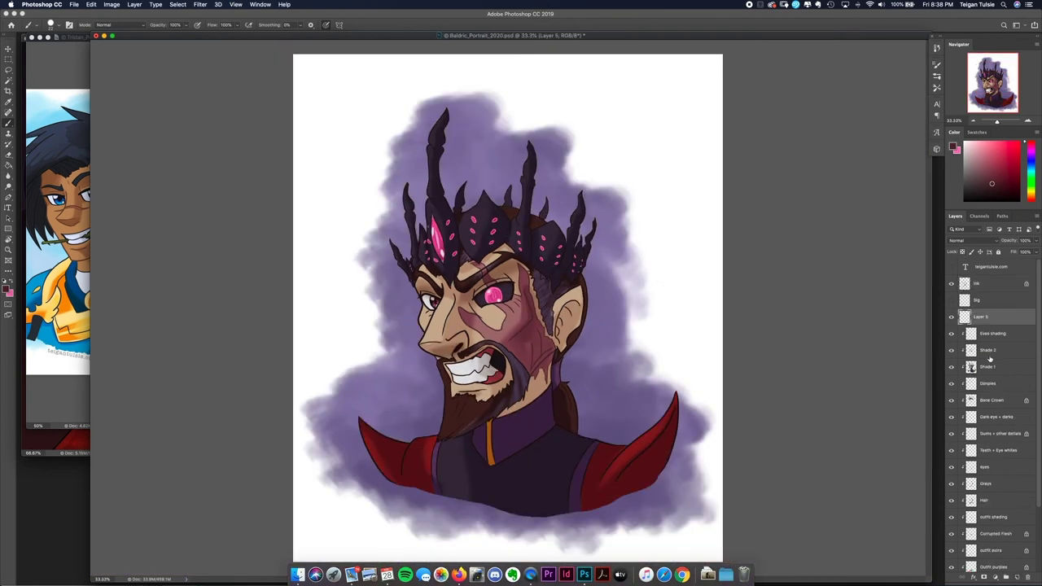
key(super+plus)
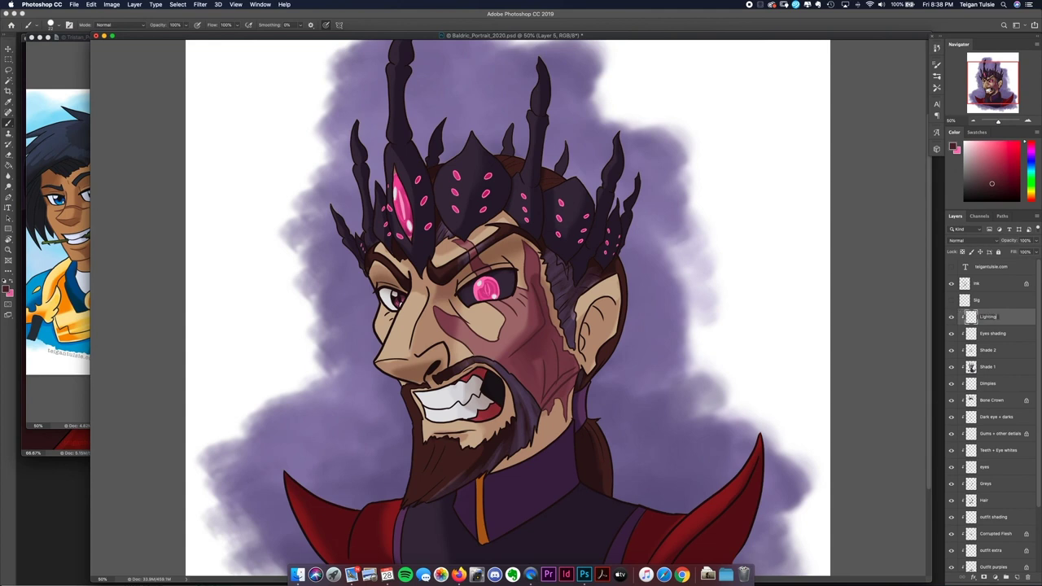
key(Return)
key(super+minus)
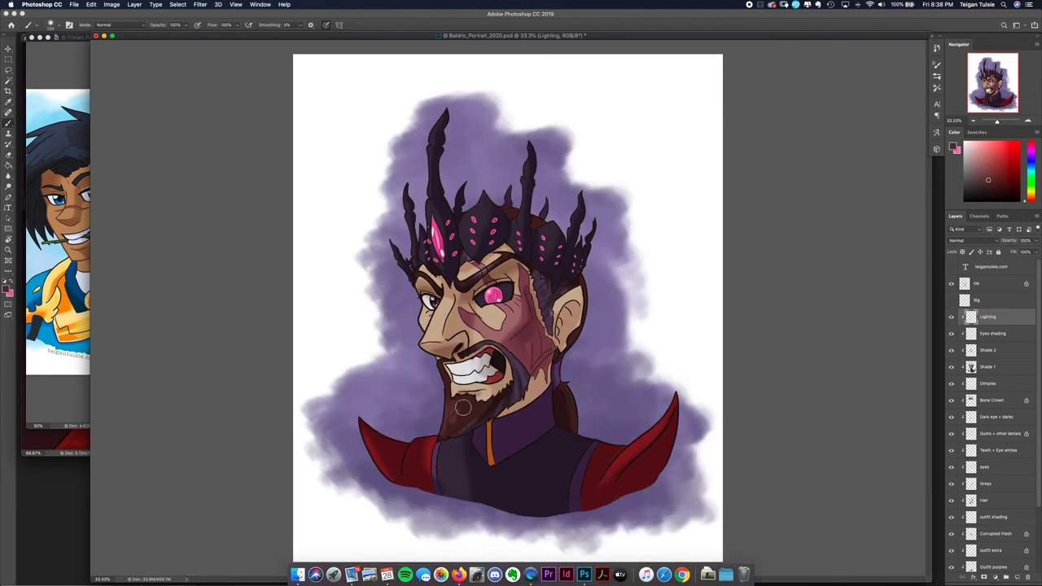
- Paint reddish-brown light onto the beard on the Lighting layer, trim it with the eraser and undo the last change
scroll(496, 492, up, 2)
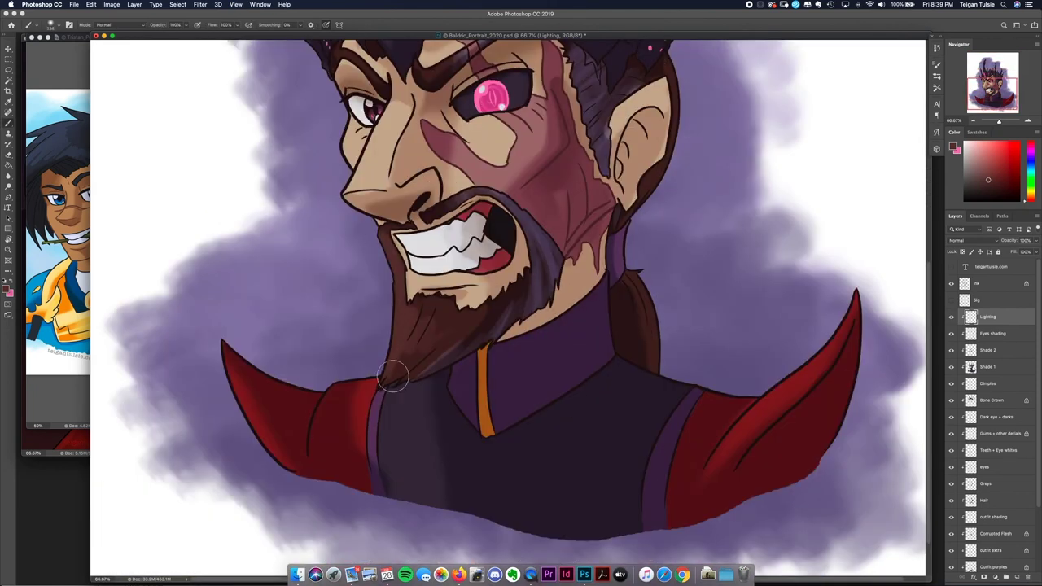
alt+click(451, 337)
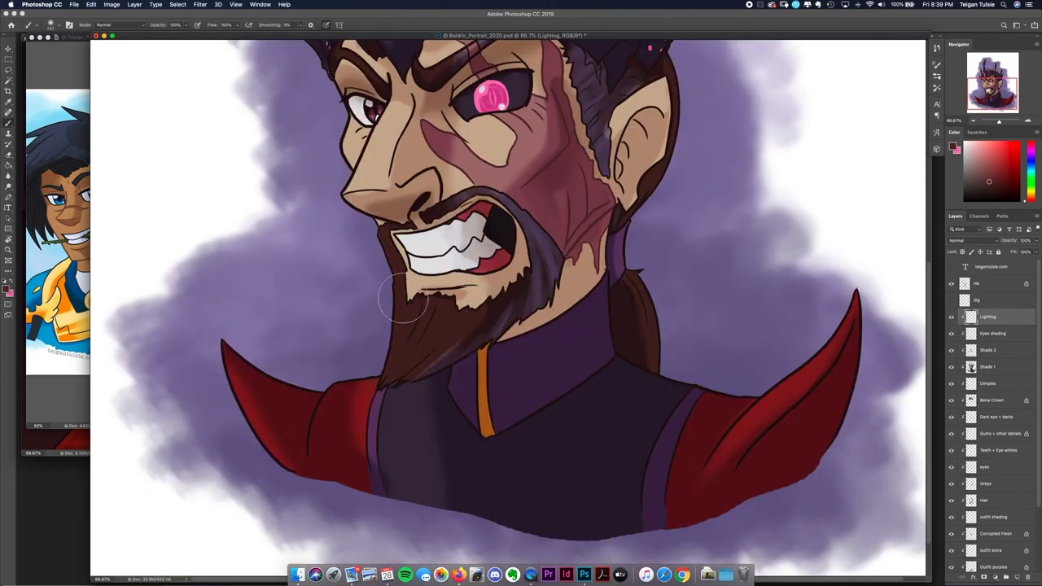
drag(404, 285, 423, 383)
key(e)
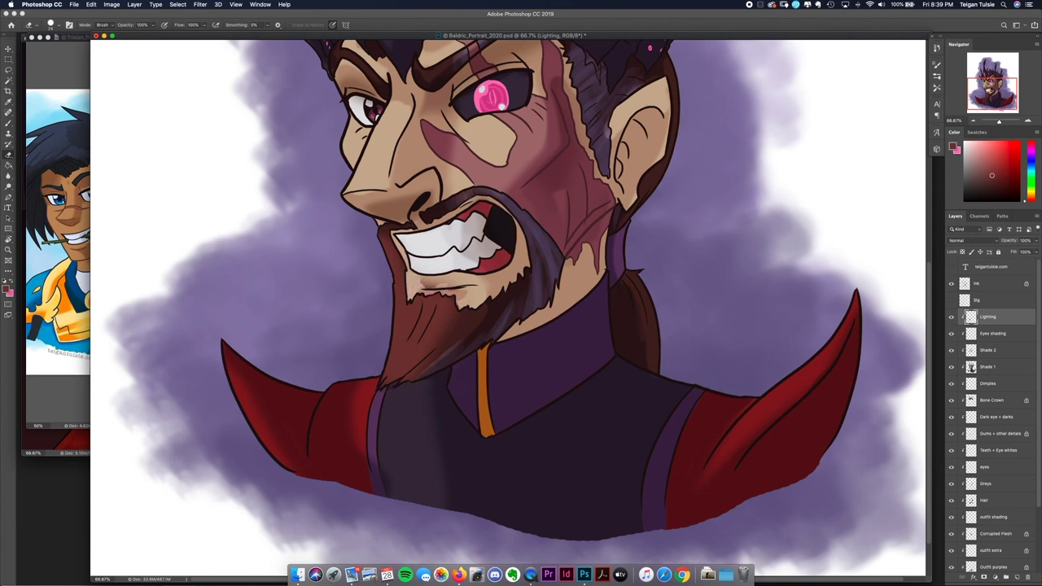
key(super+minus)
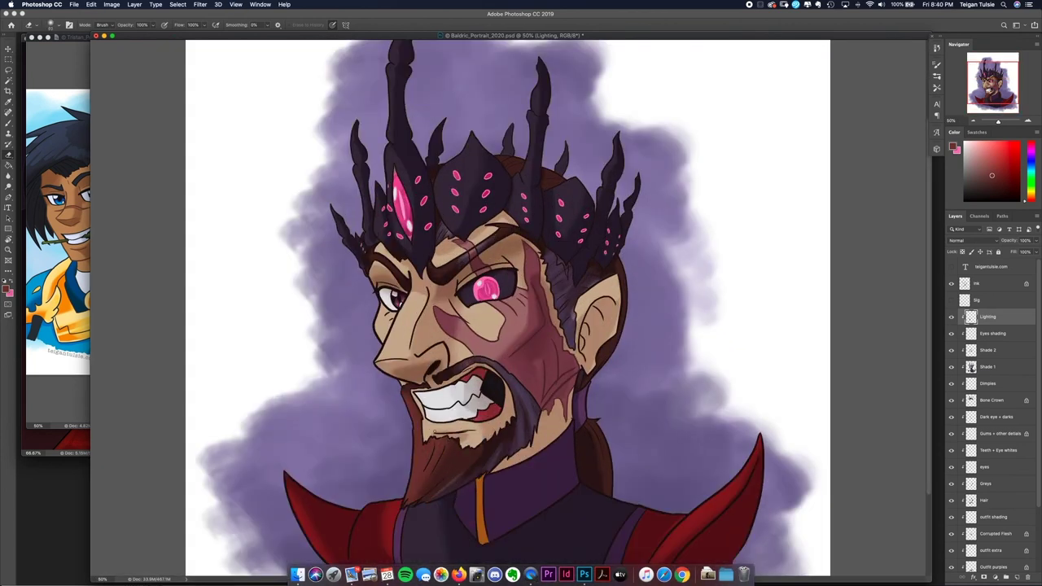
key(super+z)
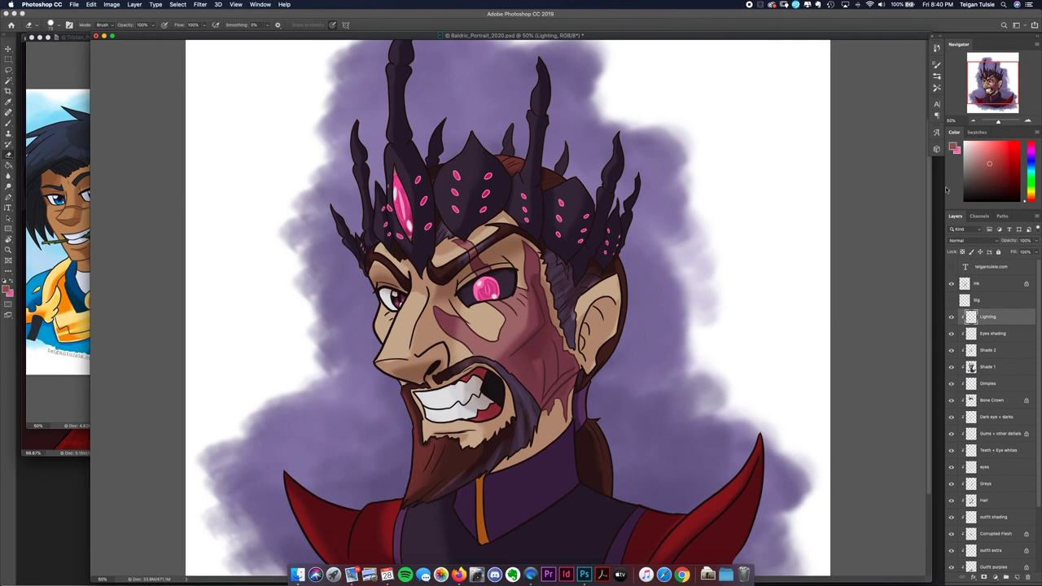
- Paint pale beige highlights on the face on the Lighting layer, softening them with the eraser at 40% opacity
key(b)
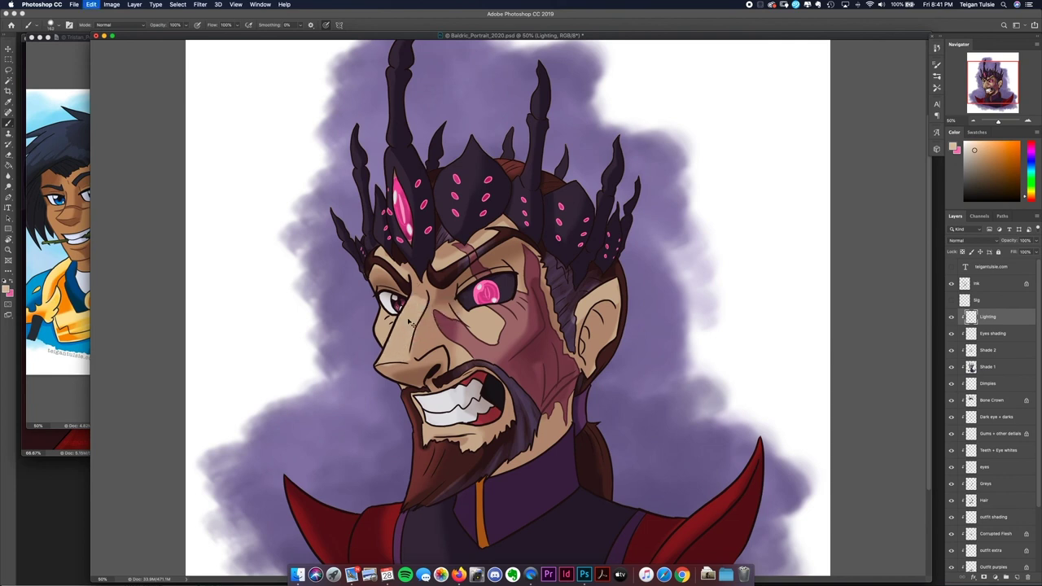
key(e)
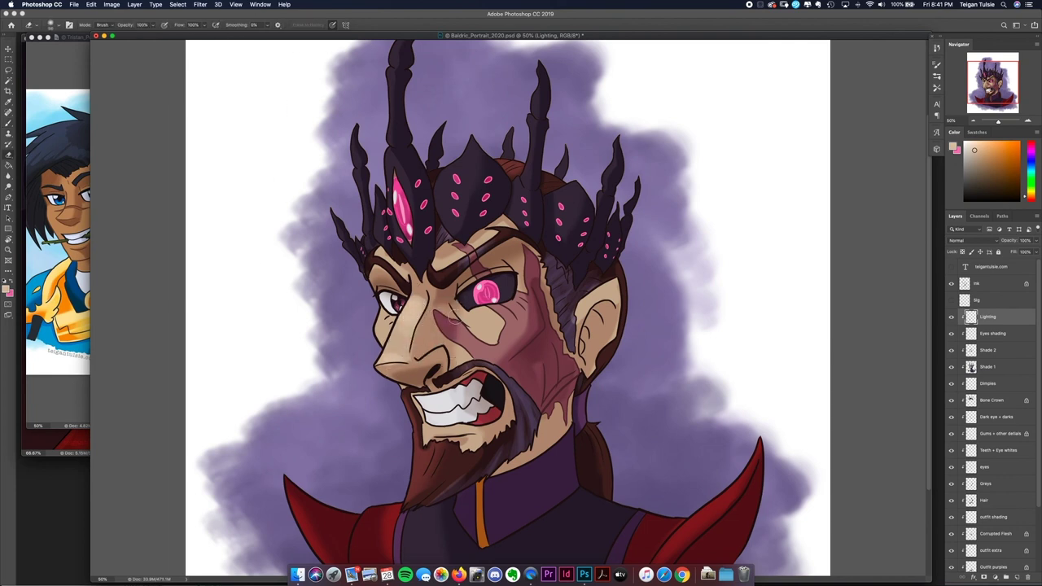
key(4)
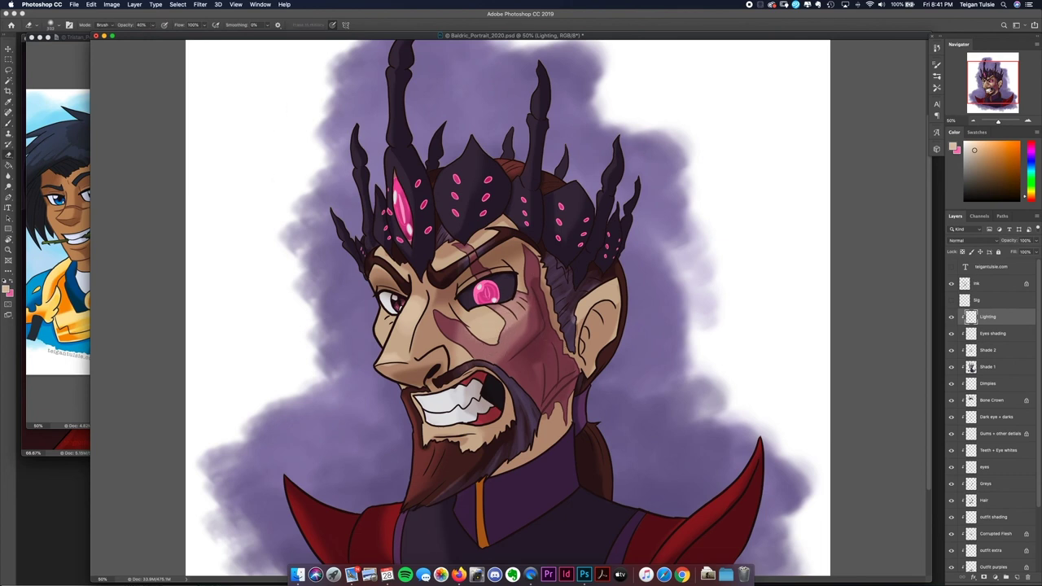
key(b)
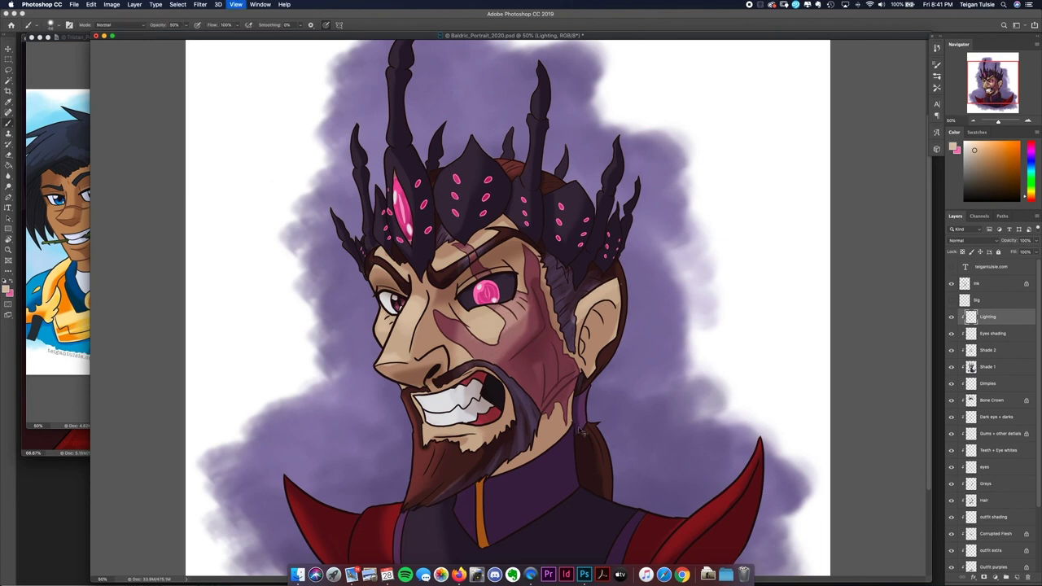
- Add a new layer between the eyes and Greys layers and sample the corrupted eye's pink
key(super+minus)
key(super+minus)
key(super+plus)
key(super+plus)
key(super+plus)
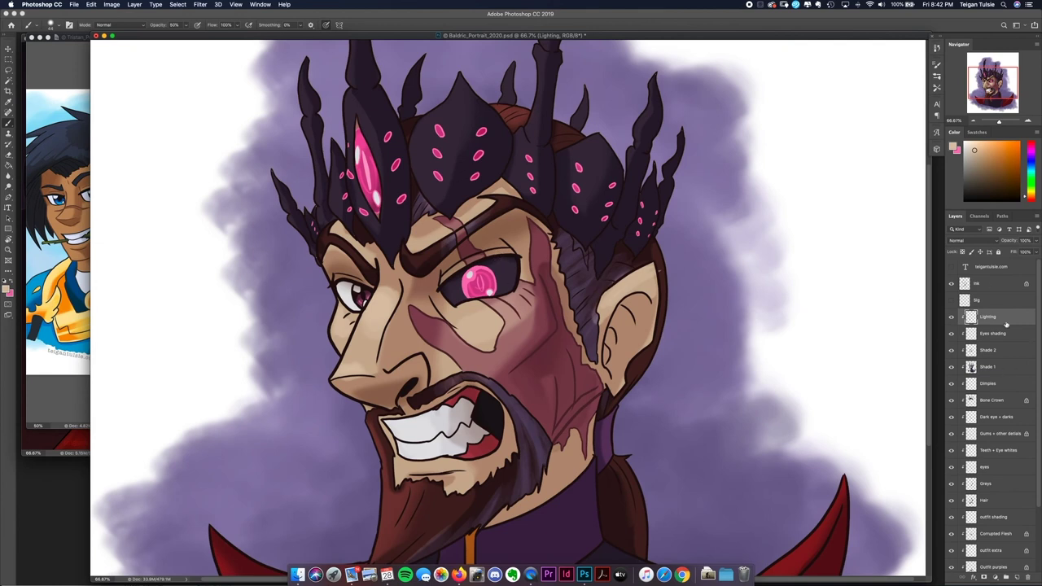
click(973, 467)
key(super+shift+alt+n)
alt+click(477, 279)
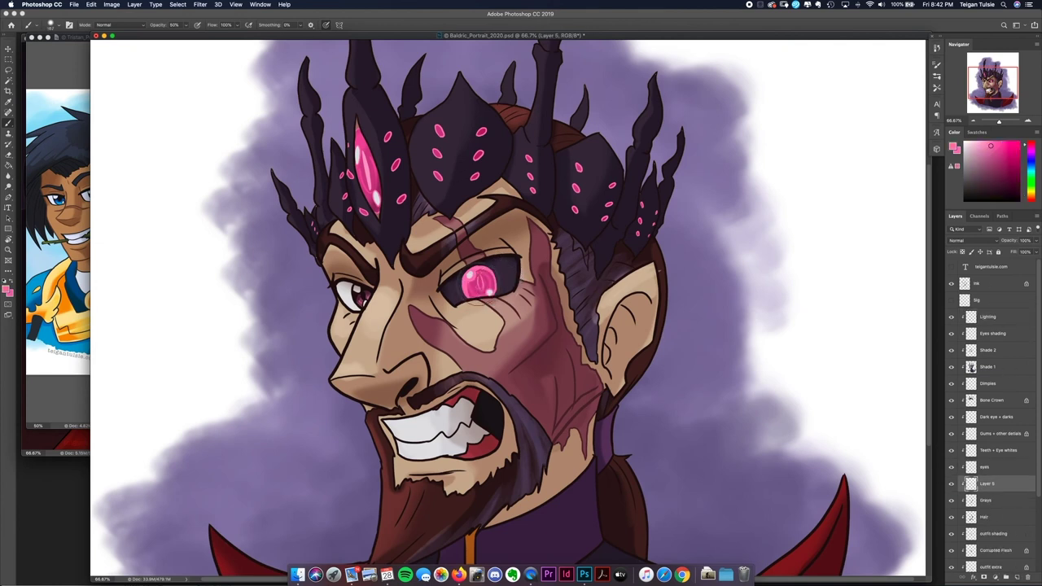
- Move the eyes layer above Teeth + Eye whites and place Dark eye + darks directly beneath the eyes layer
drag(1008, 449, 1008, 449)
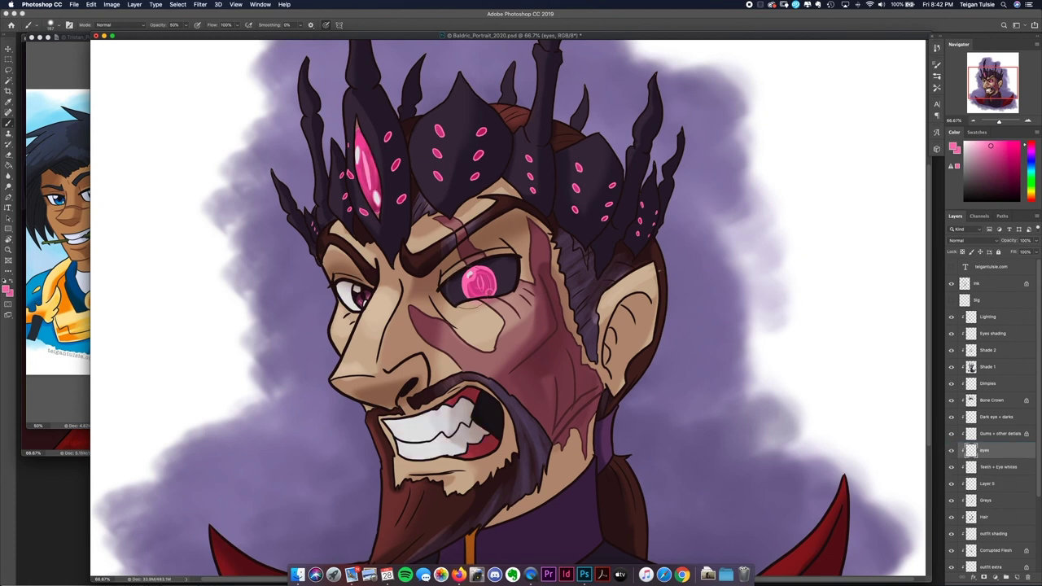
key(e)
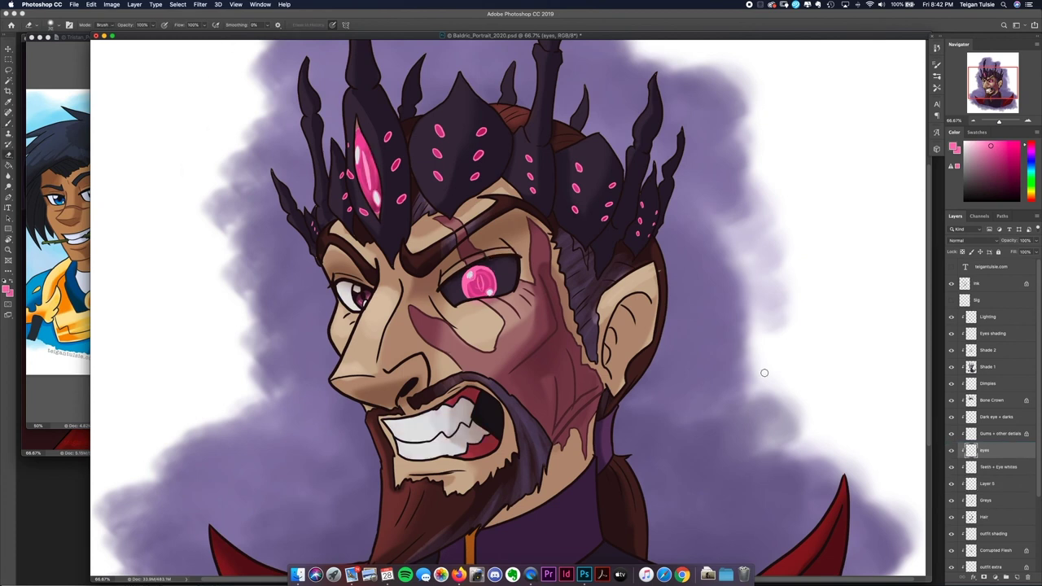
drag(997, 416, 1013, 465)
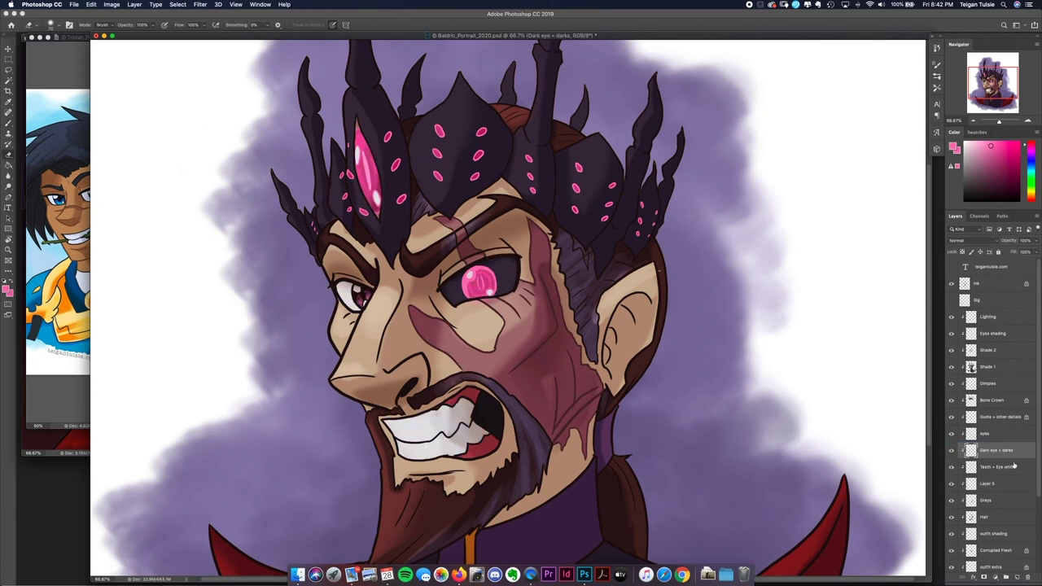
key(b)
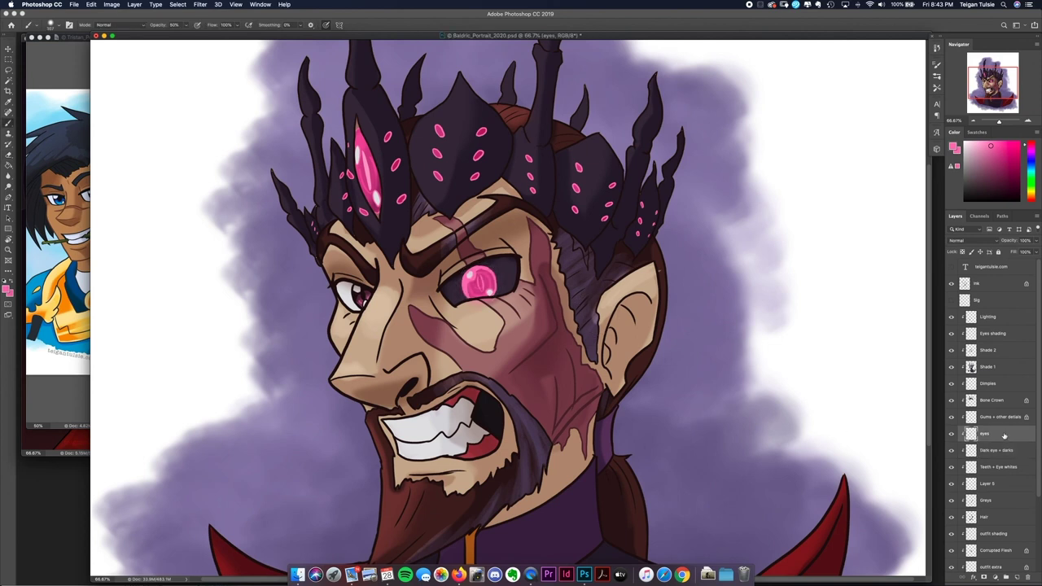
- Move the new empty layer up two places so it sits between eyes and Dark eye + darks
click(998, 482)
key(super+bracketright)
key(super+bracketright)
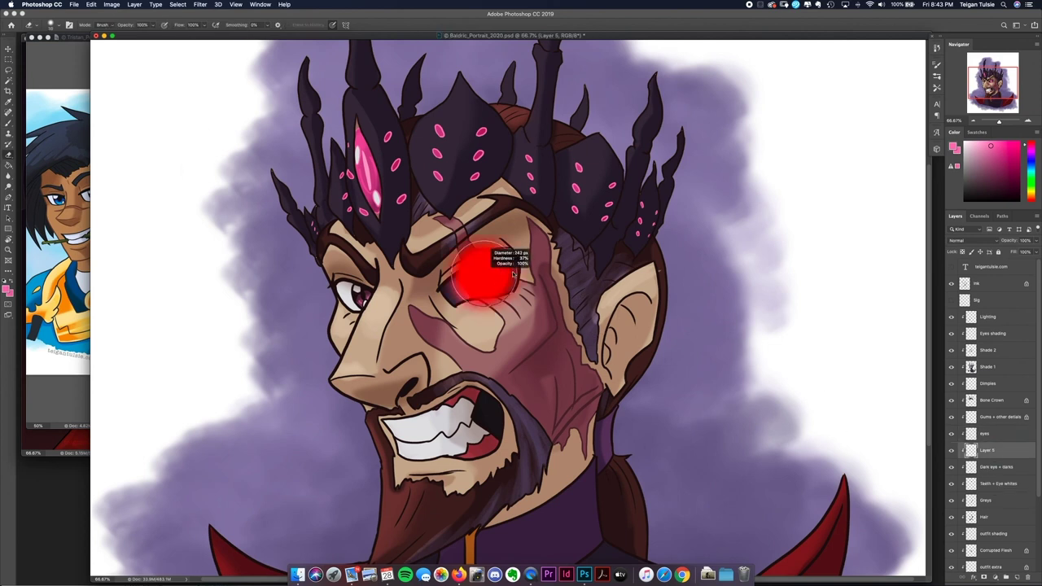
- Paint a soft pink glow over the corrupted eye on Layer 5 and move Teeth + Eye whites directly above that layer
click(485, 283)
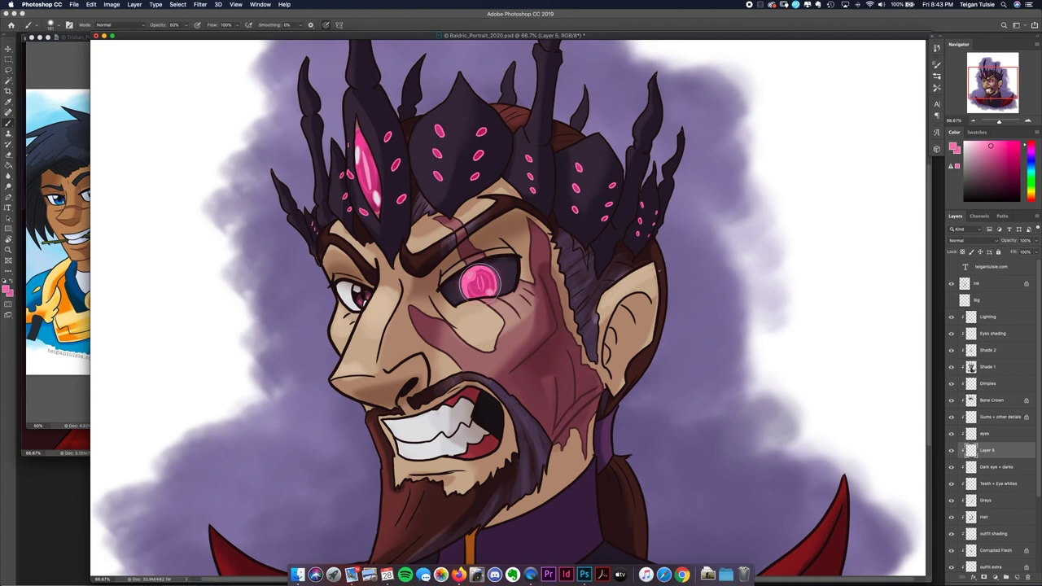
click(1009, 484)
key(super+bracketright)
key(super+bracketright)
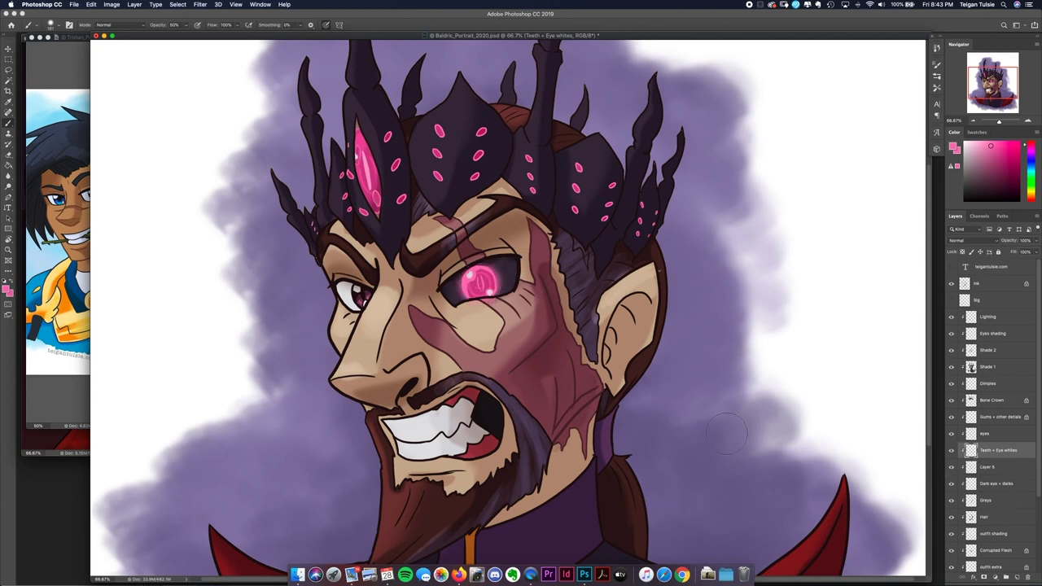
- Reorder the layers so Bone Crown sits above Dark eye + darks, with the glow layer between it and Teeth + Eye whites
key(e)
click(989, 466)
mouse_move(383, 138)
mouse_down()
mouse_move(400, 145)
mouse_move(352, 172)
mouse_up()
drag(1006, 396, 959, 472)
drag(1006, 376, 1006, 381)
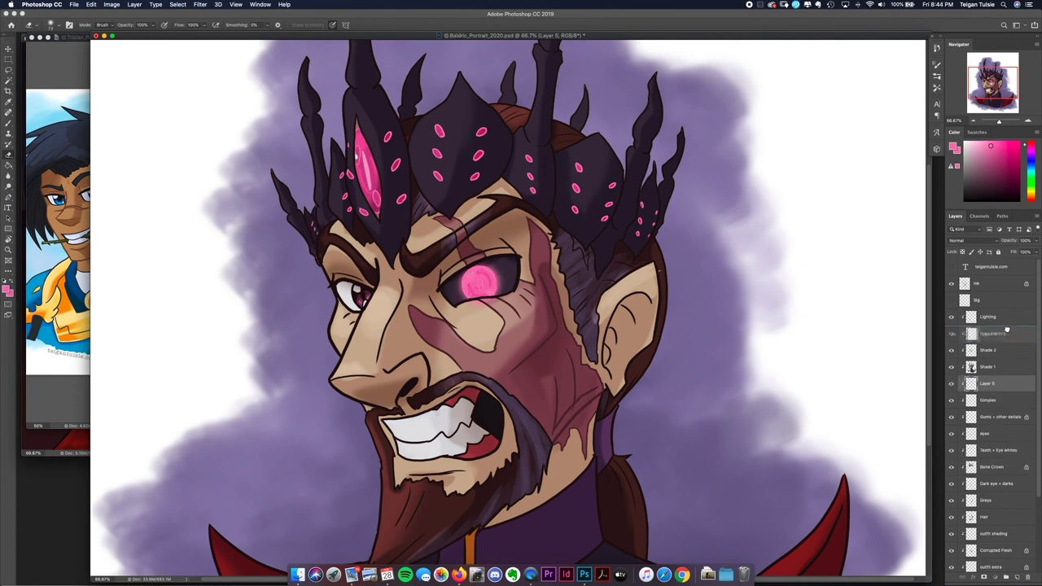
click(987, 450)
- Paint a soft pink glow around the crown's large gem on Layer 5 at 50% brush opacity
key(b)
drag(364, 132, 354, 156)
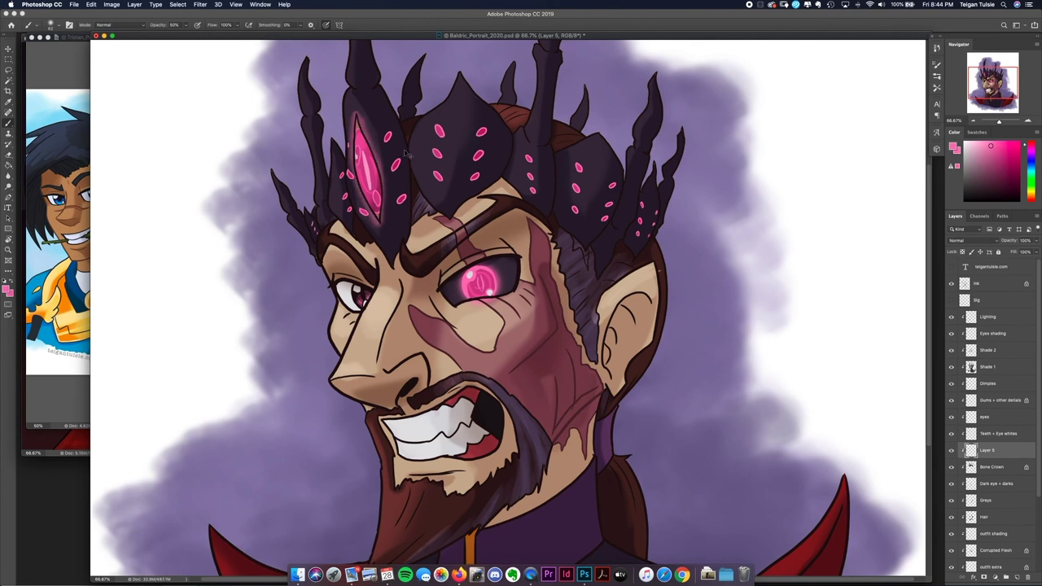
key(super+minus)
key(super+minus)
key(super+equal)
key(super+equal)
key(super+minus)
key(super+minus)
key(super+equal)
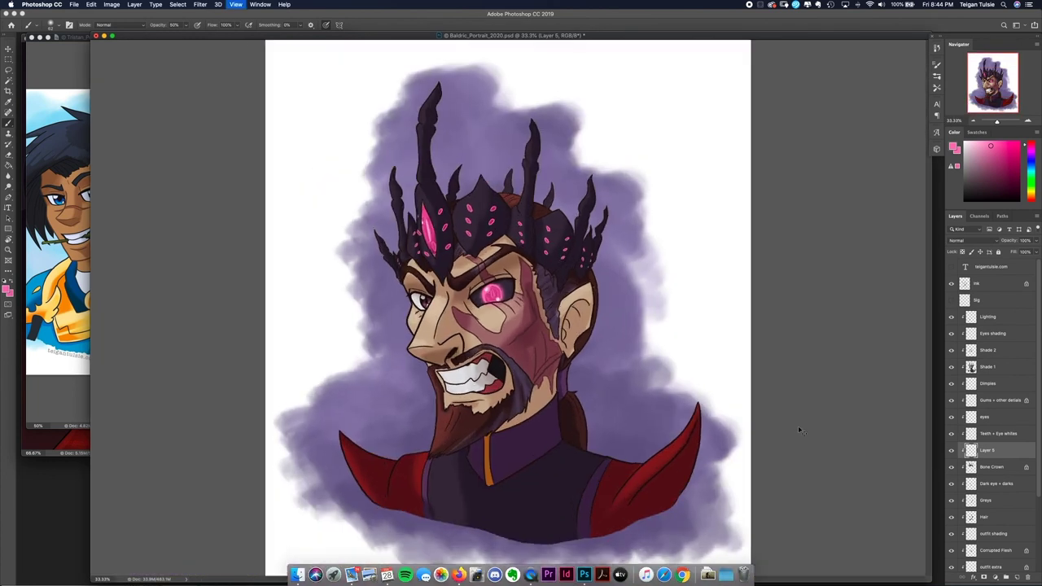
- Add a layer named Bone crown above Lighting and set its blend mode to Overlay
super+click(462, 157)
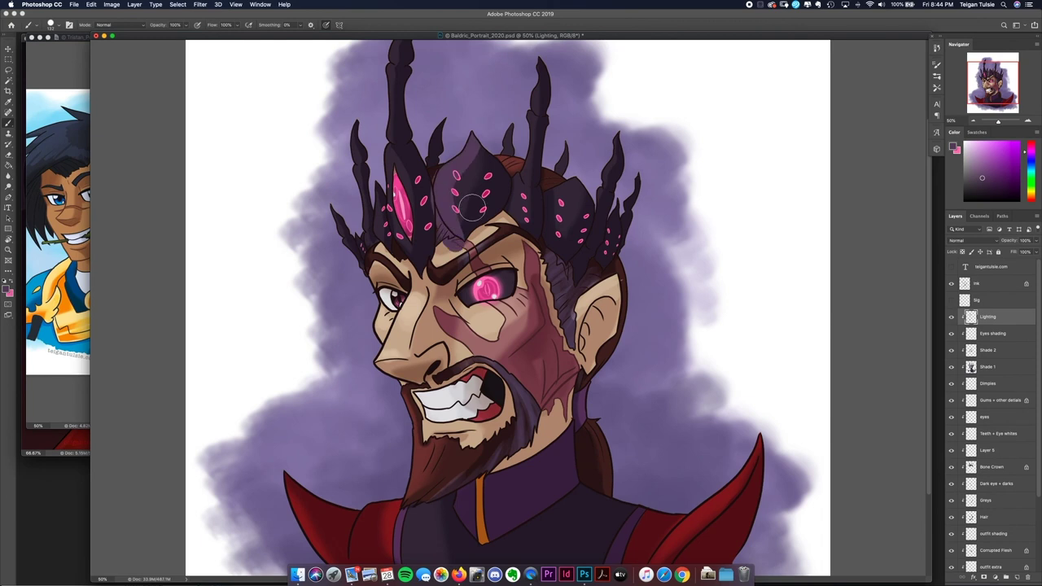
key(0)
key(shift+super+alt+n)
text(rown)
key(Return)
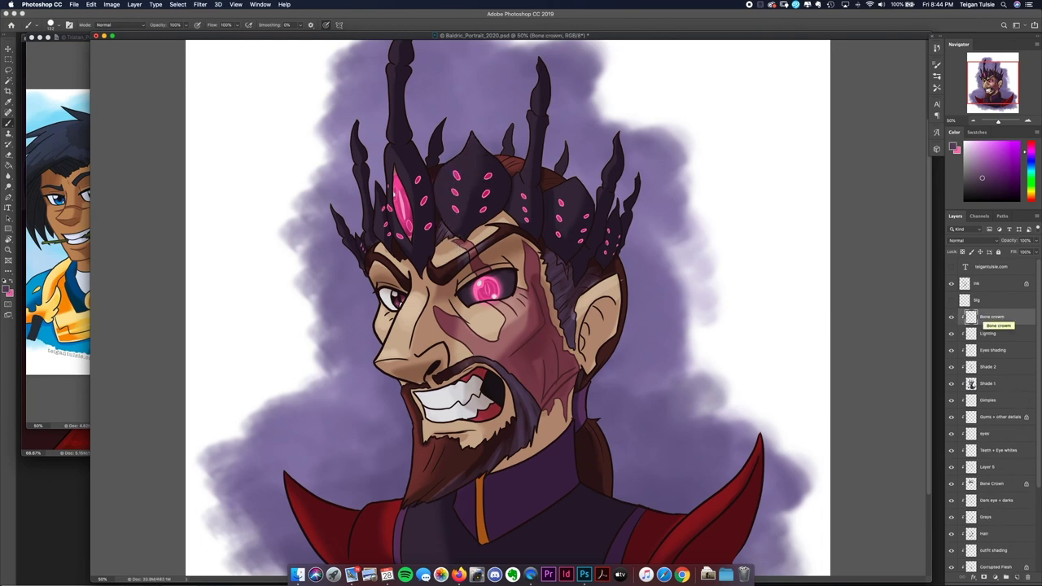
click(973, 240)
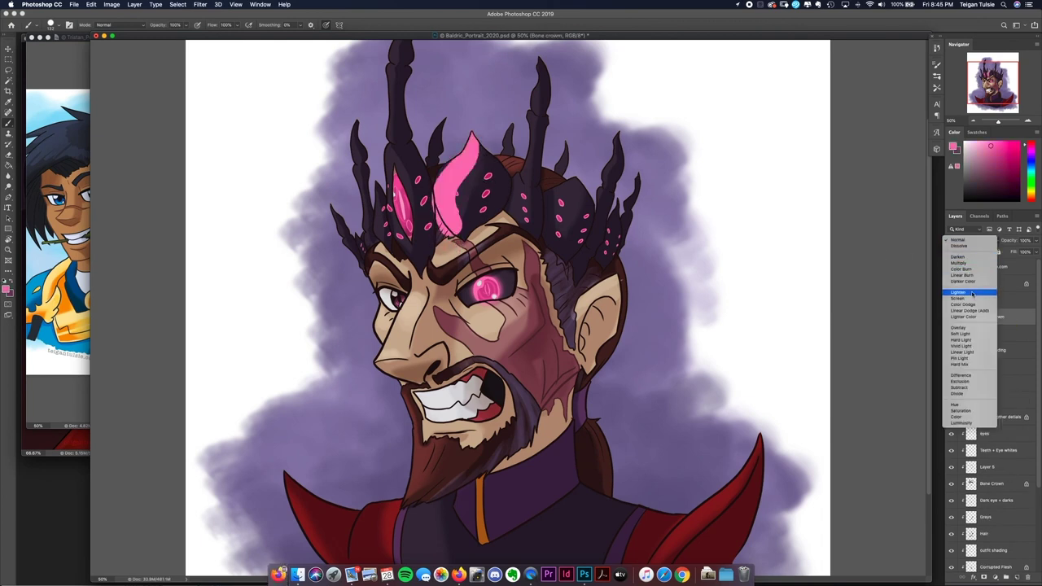
click(961, 327)
- Paint pale pink highlights across the crown's spikes and plates on the new Overlay layer
key(b)
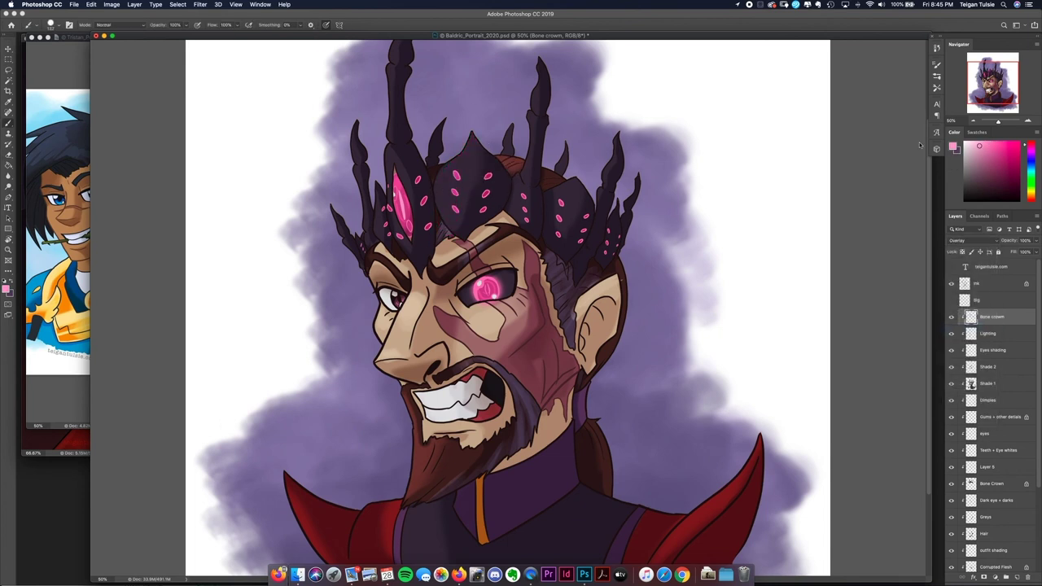
key(super+minus)
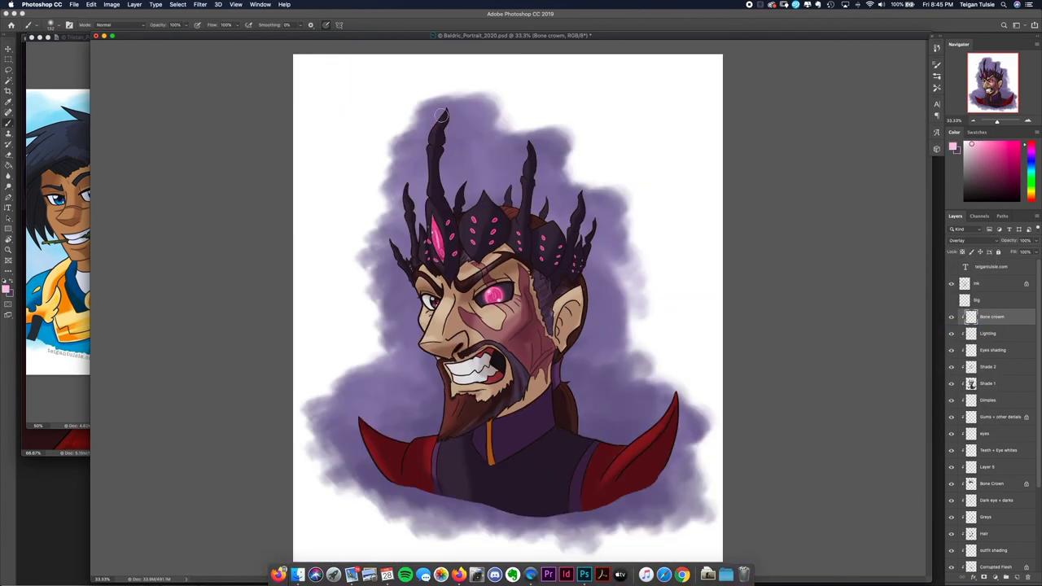
key(super+z)
mouse_move(435, 180)
mouse_down()
mouse_move(457, 108)
mouse_move(417, 221)
mouse_move(586, 241)
mouse_up()
- Trim the highlights around the crown's spikes with a smaller eraser at 100% opacity
key(e)
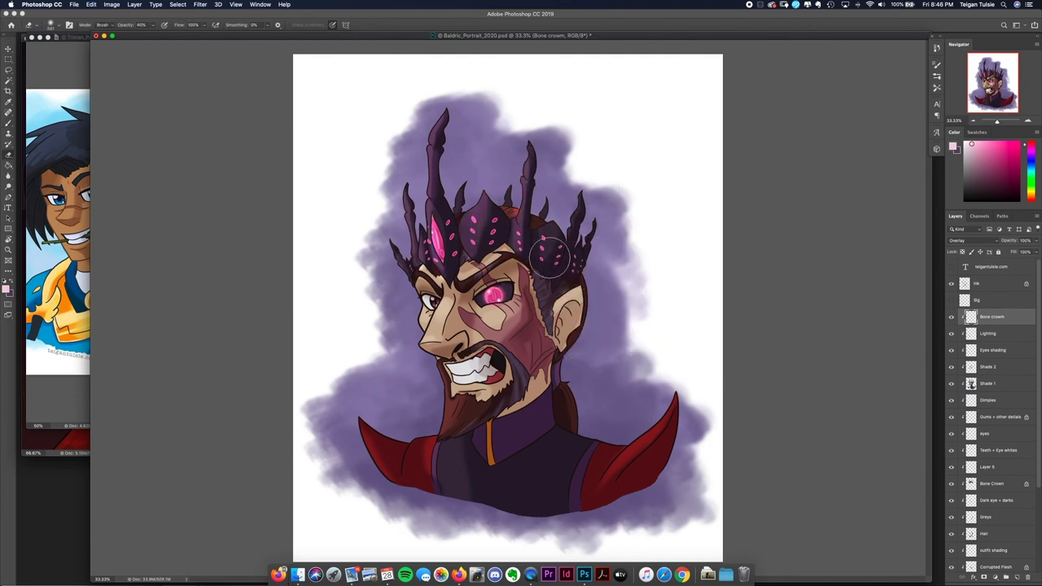
key(0)
key(bracketleft)
key(bracketleft)
key(bracketleft)
key(bracketleft)
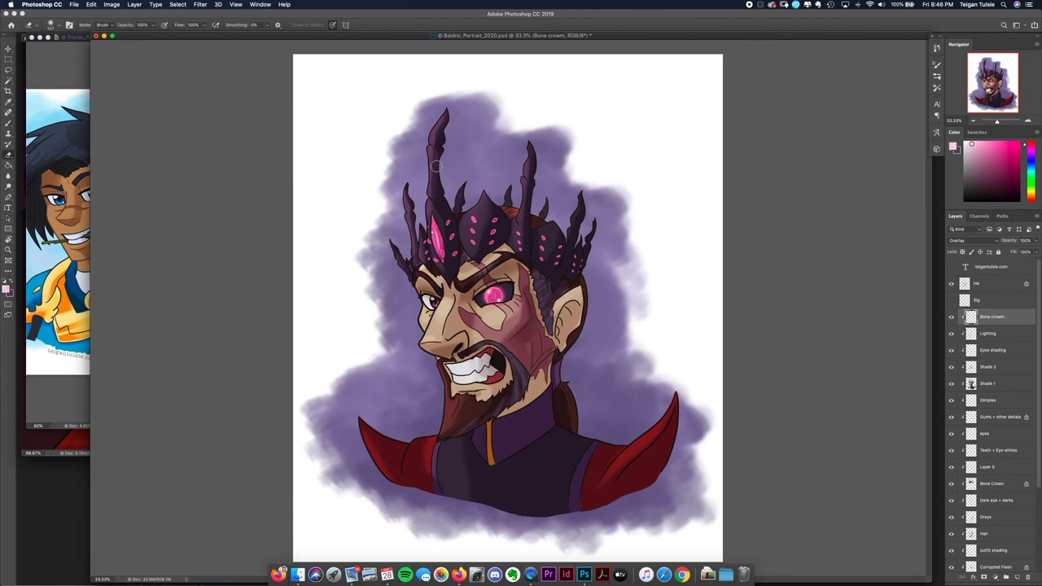
key(super+1)
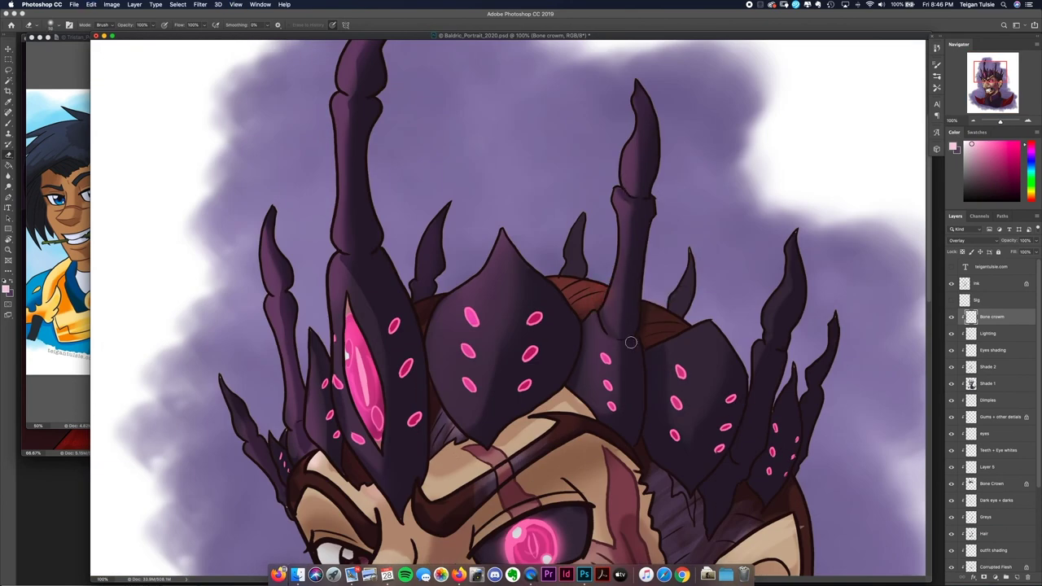
drag(630, 342, 591, 304)
- Soften the highlights on the crown's left spikes with the eraser at 40% opacity
key(4)
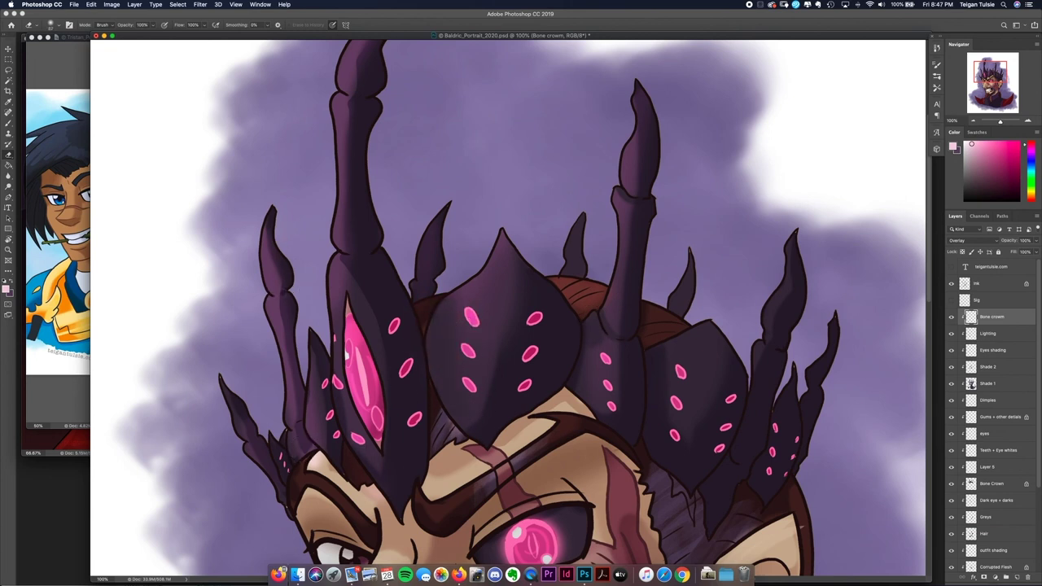
drag(300, 389, 307, 521)
key(super+minus)
key(super+minus)
scroll(417, 222, down, 3)
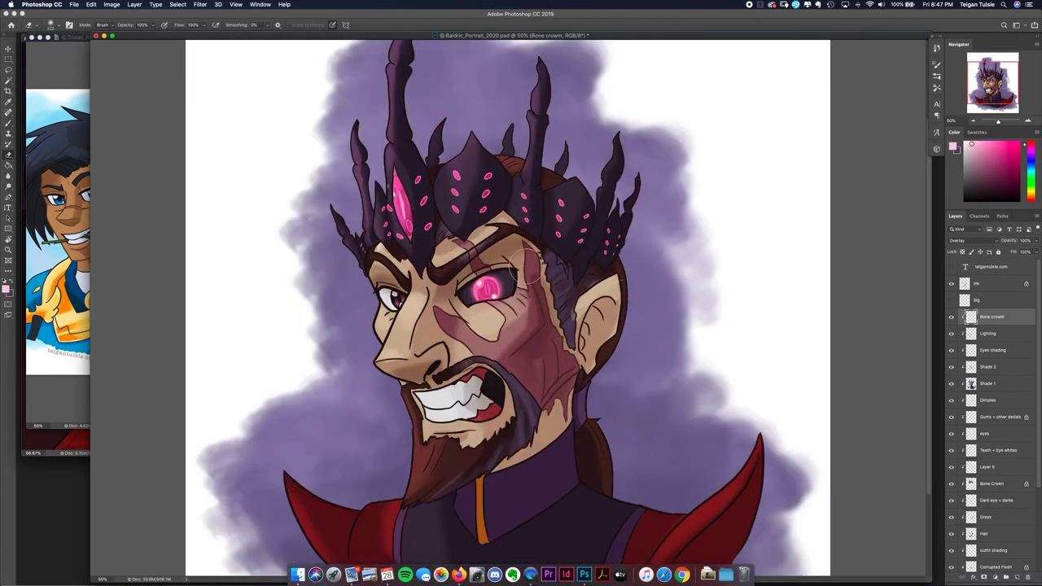
scroll(416, 221, up, 3)
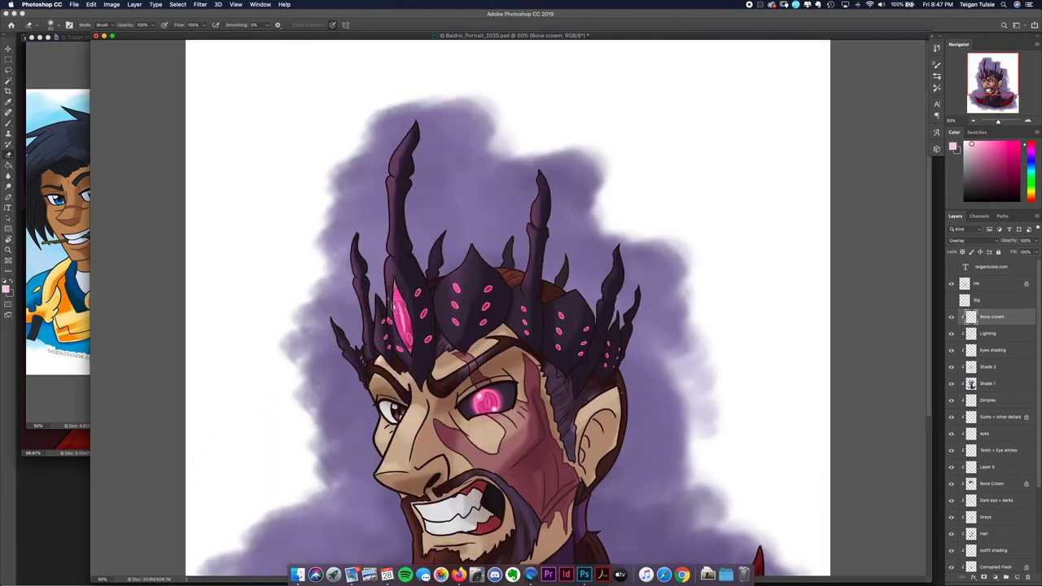
- Paint more pale pink highlights on the crown plate around the large gem at 40% opacity
key(b)
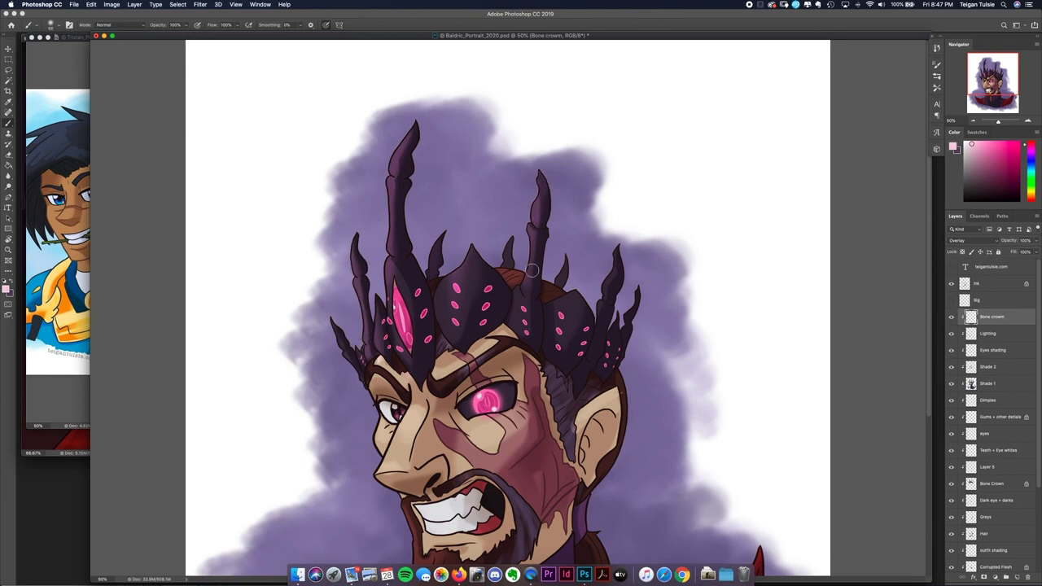
key(e)
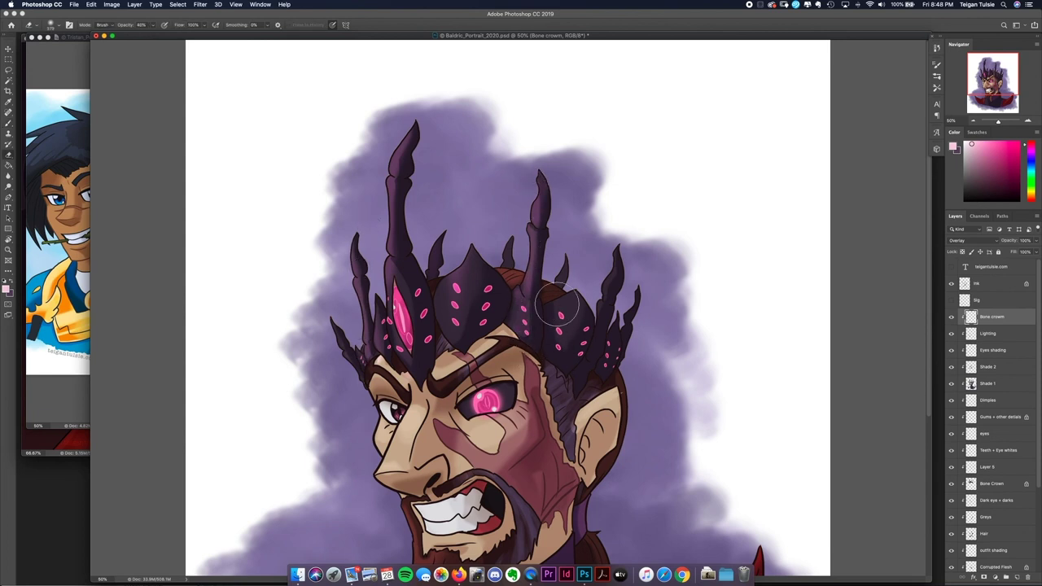
key(b)
mouse_move(405, 269)
mouse_down()
mouse_move(403, 381)
mouse_move(402, 367)
mouse_up()
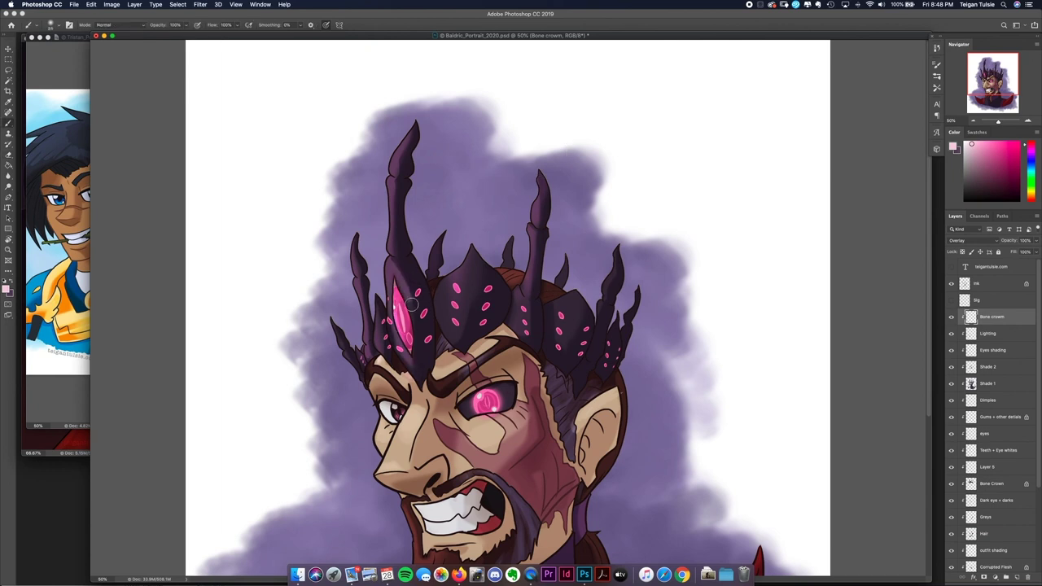
drag(413, 298, 415, 373)
key(e)
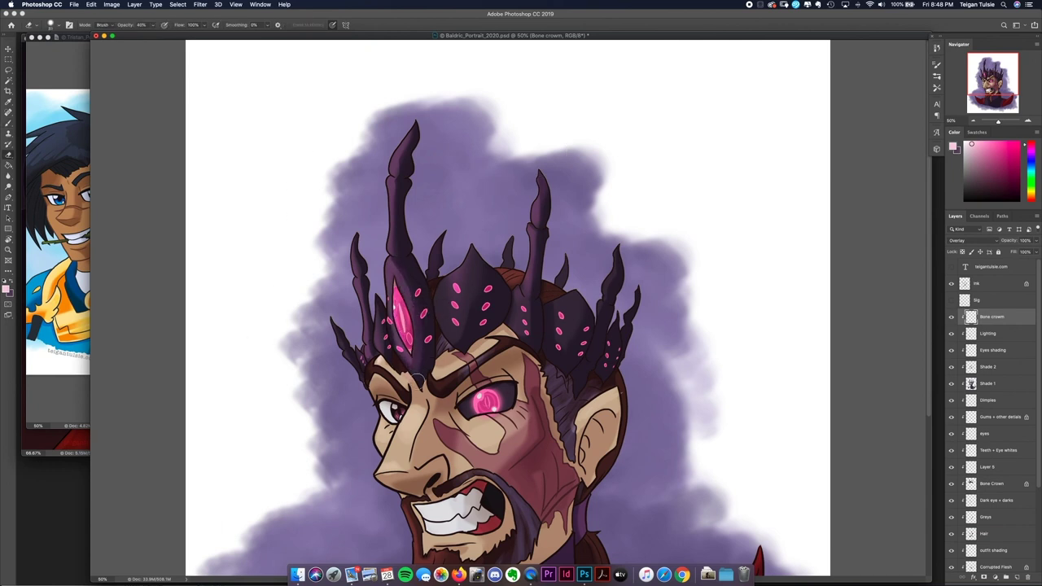
key(b)
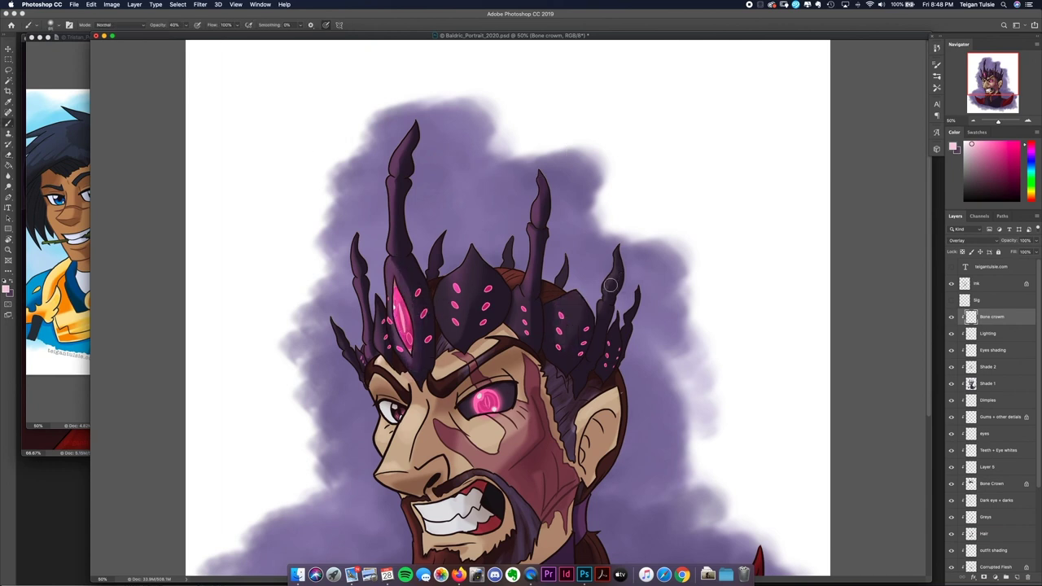
key(super+minus)
key(super+minus)
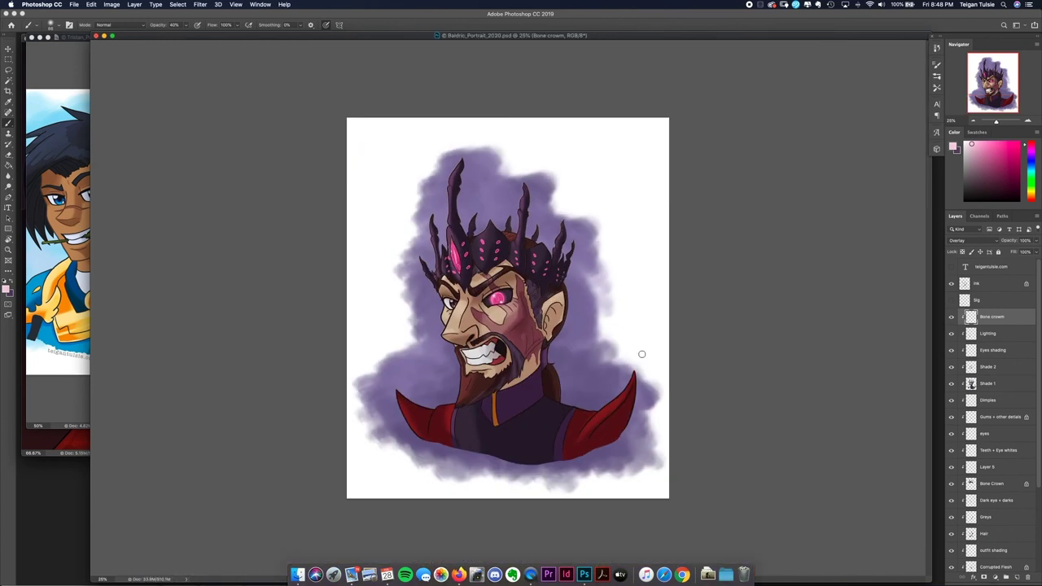
- Show the Sig layer and transform the signature so it sits just left of the beard, above the red shoulder
key(super+plus)
click(951, 300)
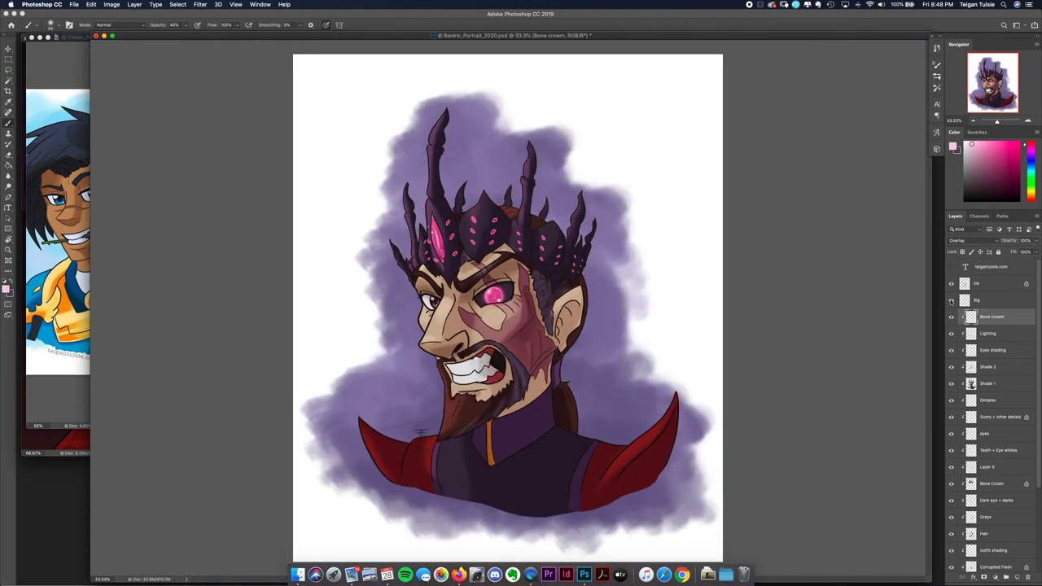
click(989, 300)
key(super+t)
mouse_move(540, 498)
mouse_down()
mouse_move(631, 514)
mouse_move(431, 414)
mouse_up()
key(Return)
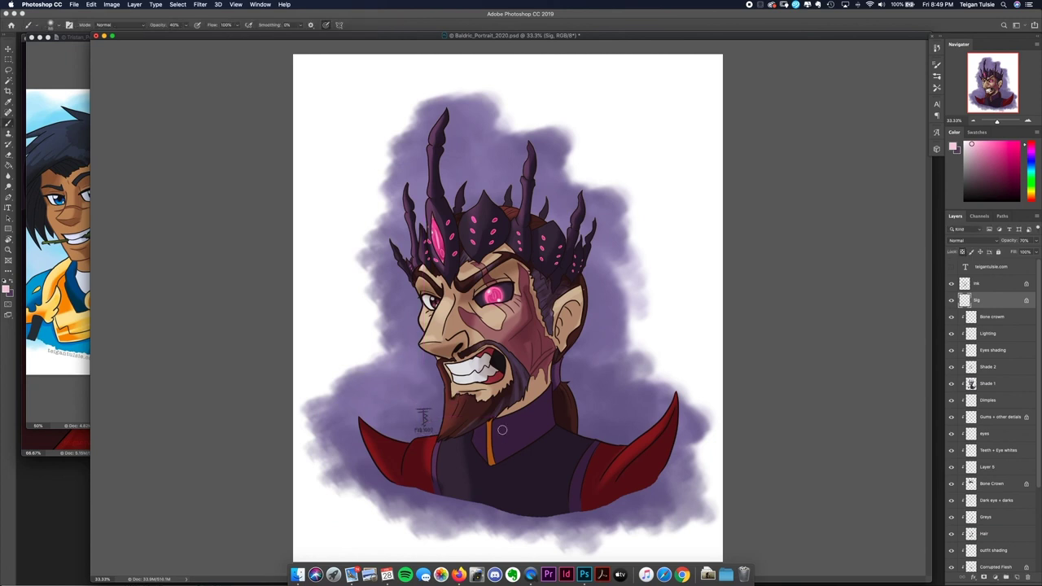
- Erase the day in the date under the signature and hand-letter it again so it reads FEB.28/20
scroll(433, 413, up, 5)
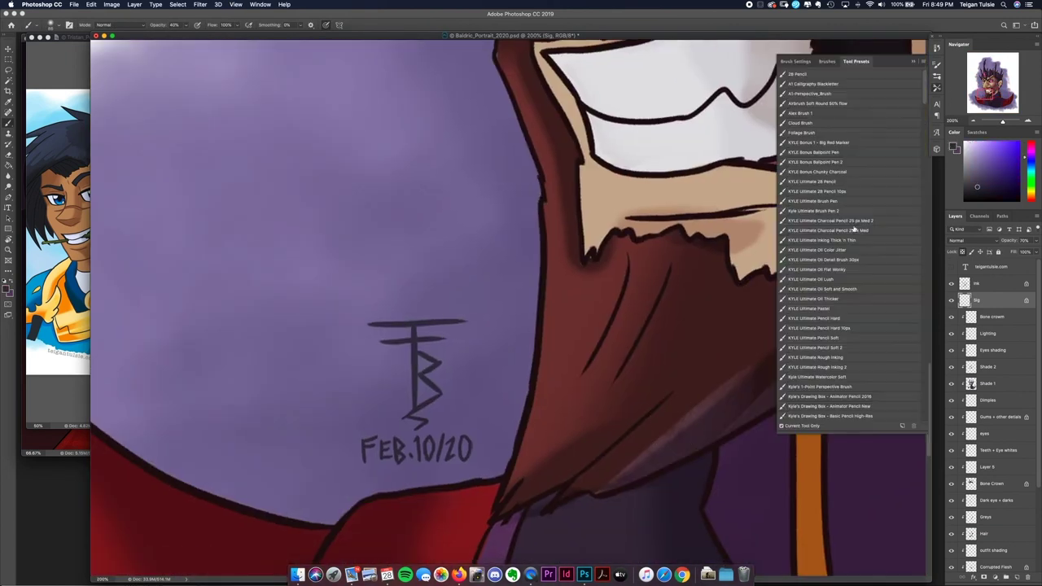
scroll(440, 366, up, 2)
drag(455, 342, 530, 407)
key(Delete)
key(super+d)
drag(425, 364, 426, 401)
key(super+z)
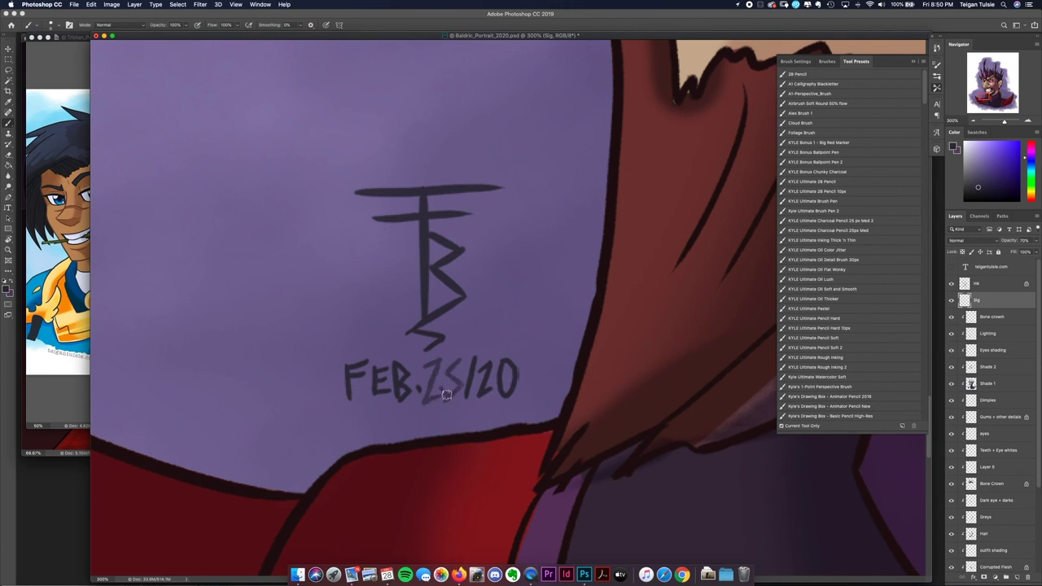
key(super+z)
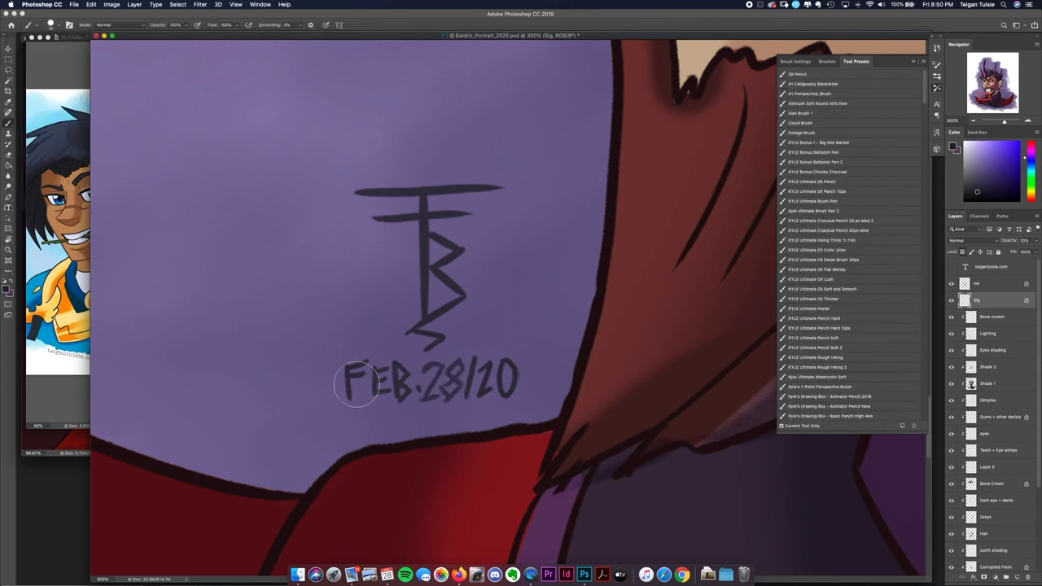
click(914, 63)
key(super+0)
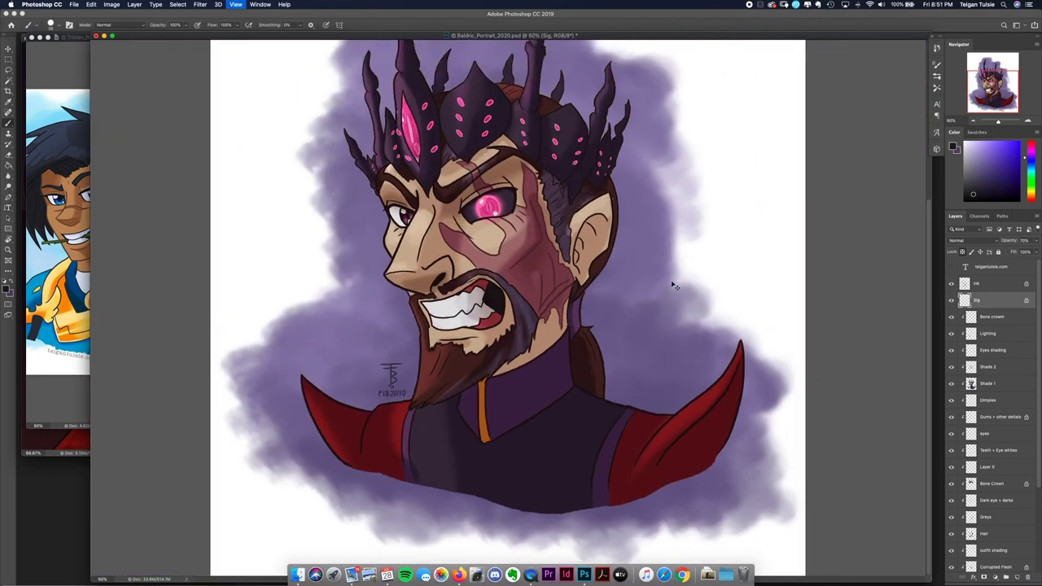
- Show the website text layer, then rotate and place it along the lower left edge of the bust
click(1012, 268)
key(ctrl+t)
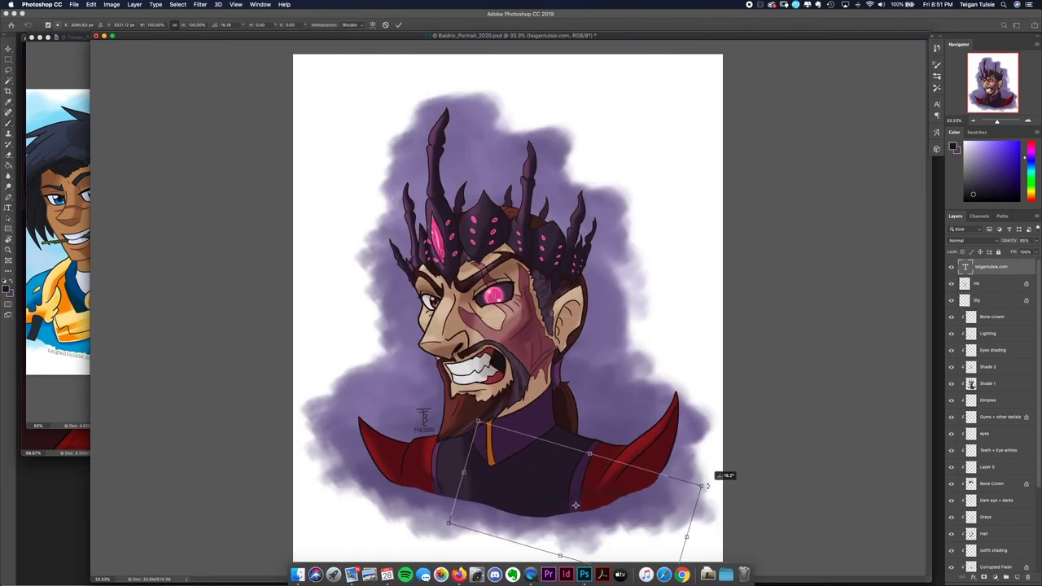
drag(716, 481, 482, 514)
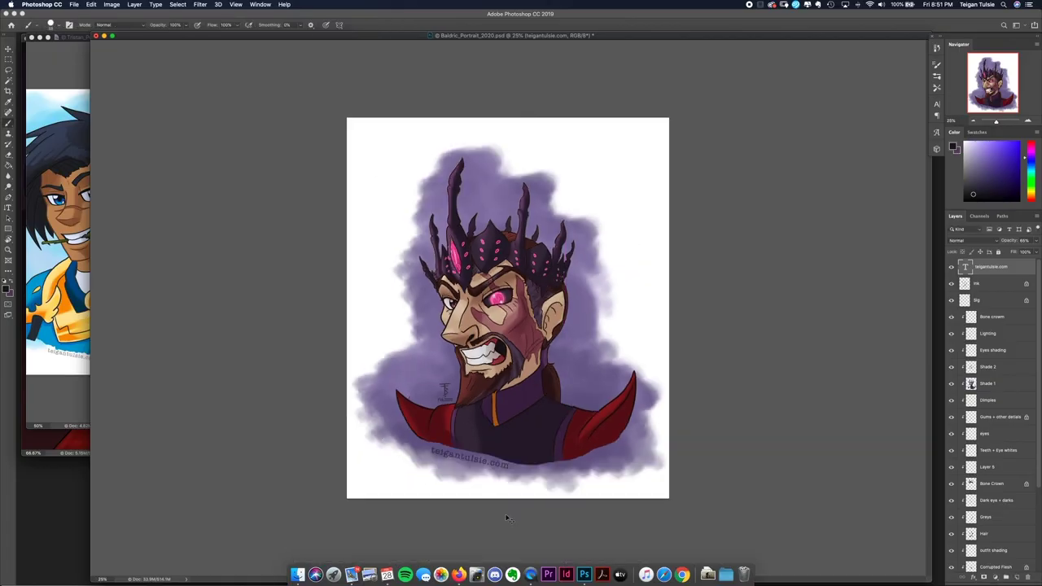